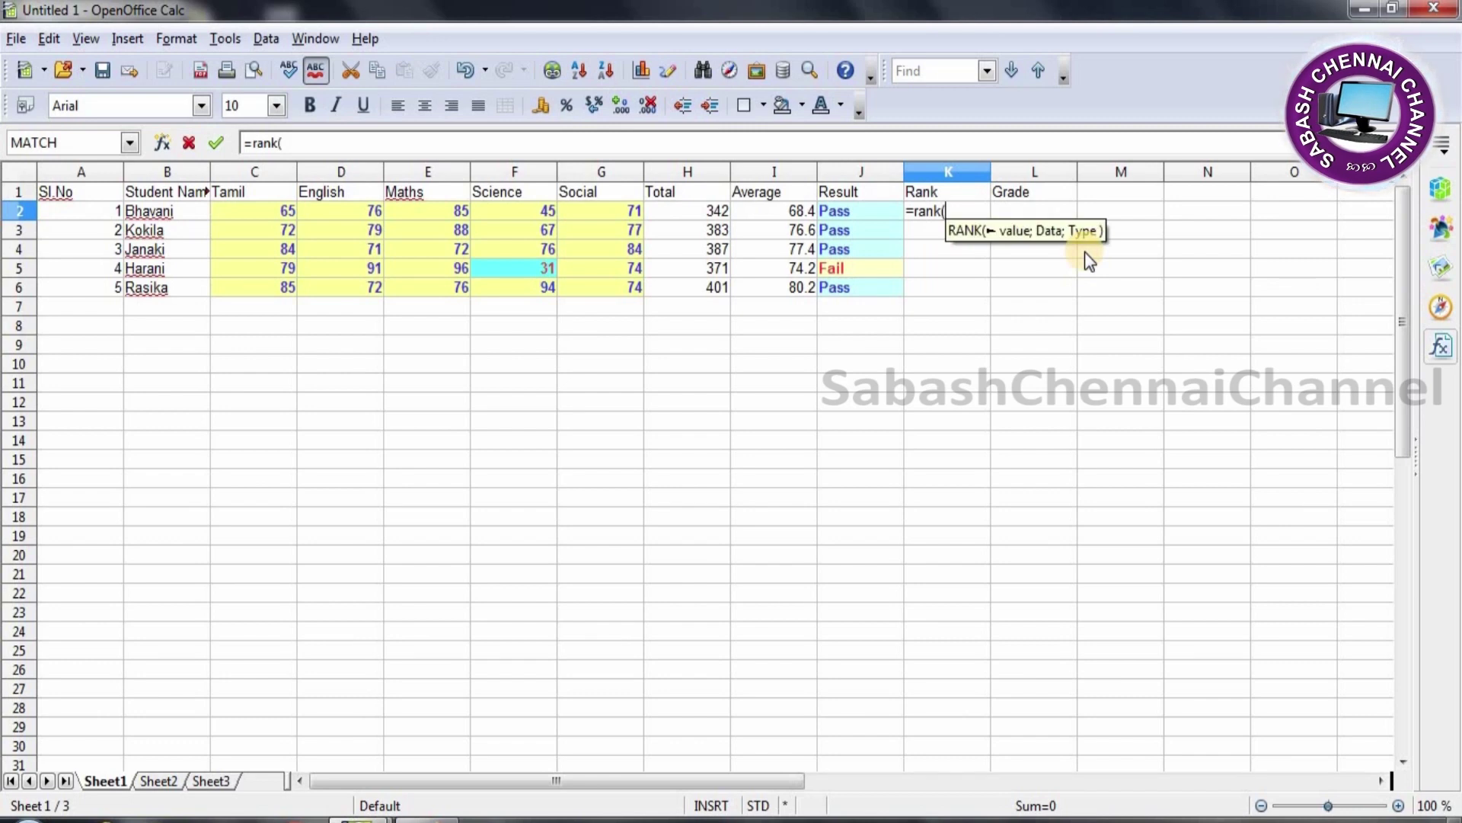
Step: Complete the rank formula in K2 as =rank(H2;H2:H6), ranking the first total against all totals
{"action": "left_click", "coordinate": [688, 212]}
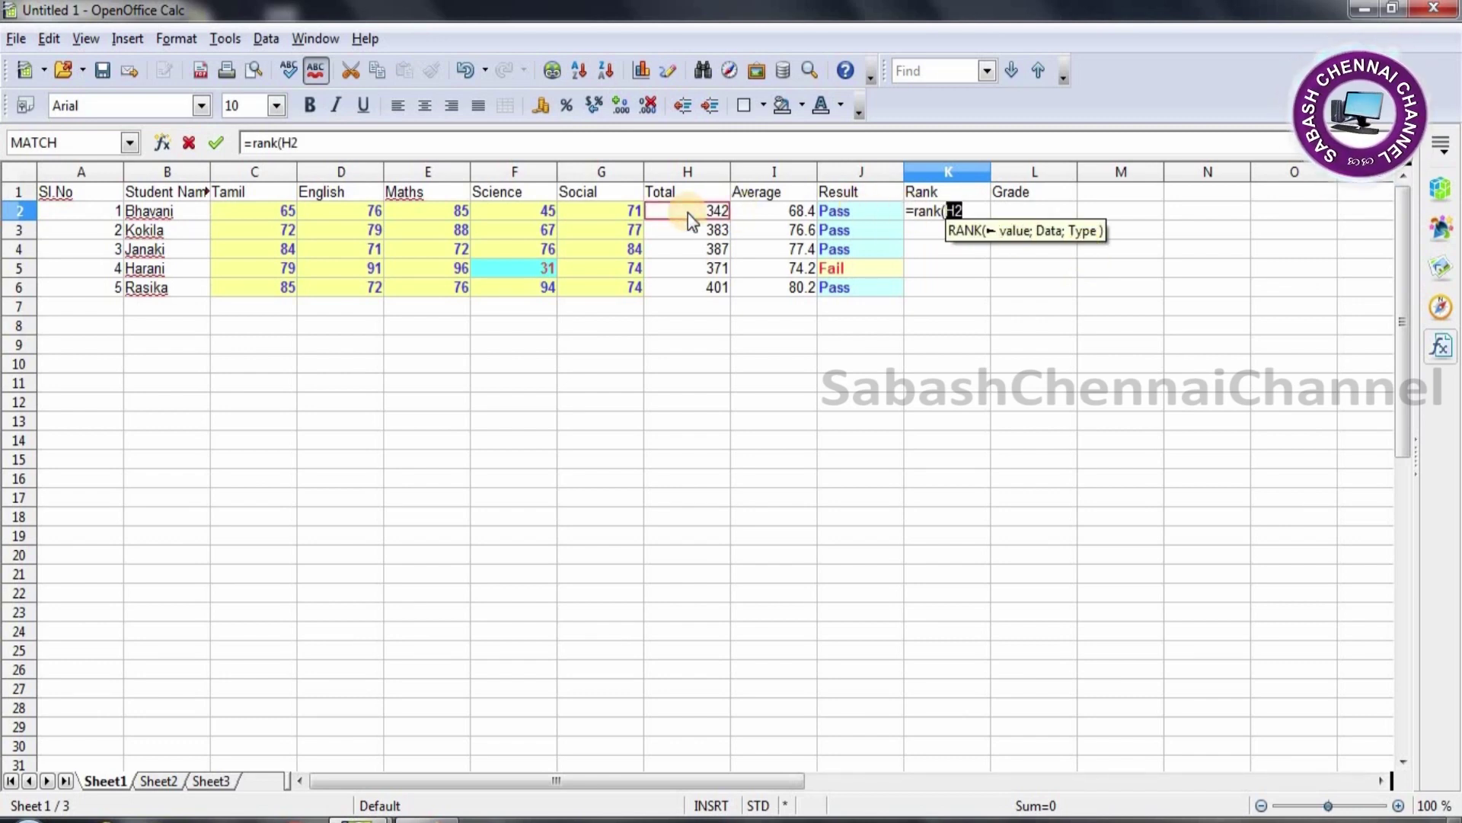
{"action": "type", "text": ";"}
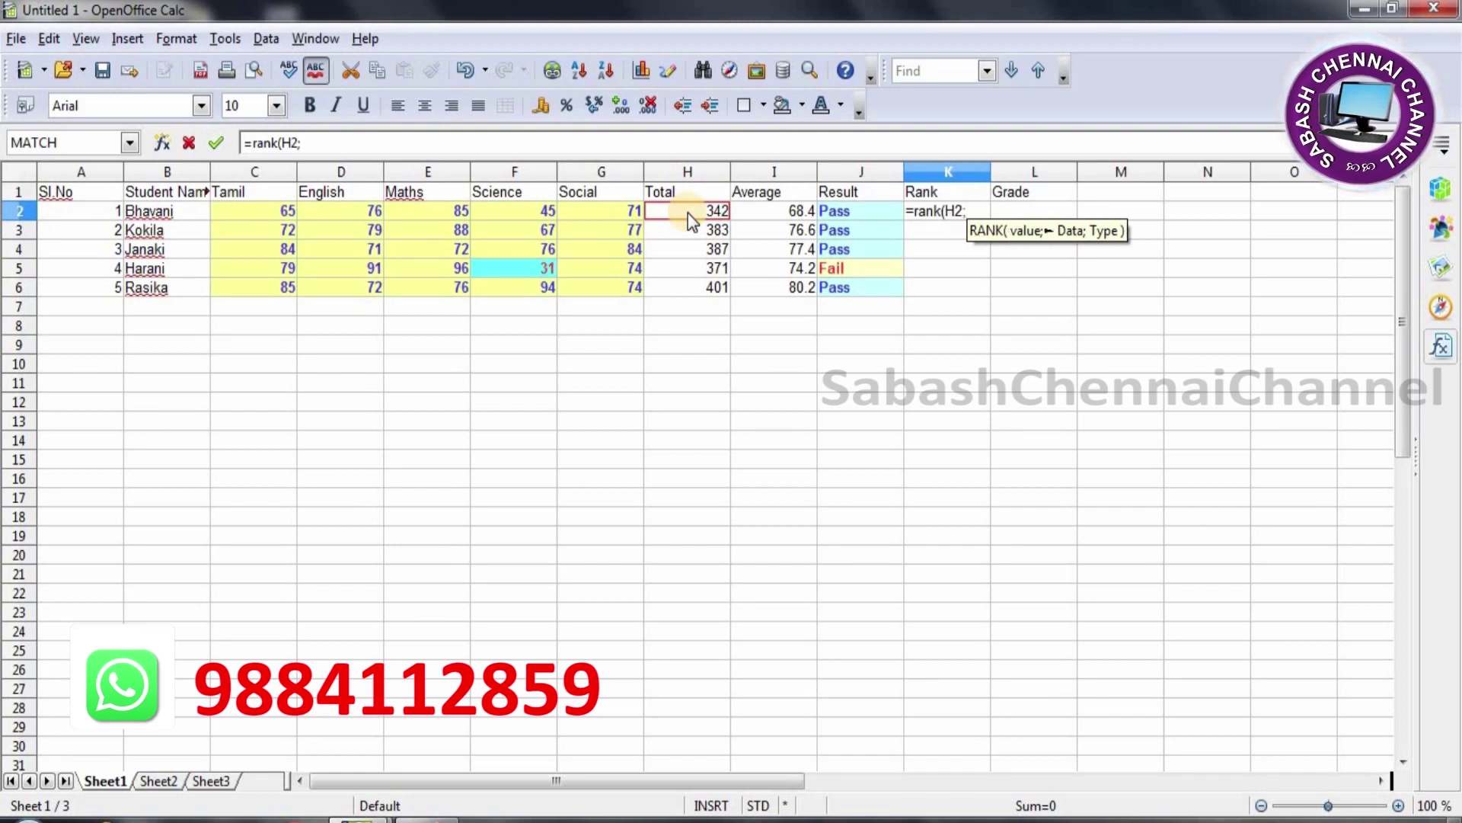
{"action": "left_click", "coordinate": [688, 212]}
{"action": "key", "text": "shift+Down"}
{"action": "key", "text": "shift+Down"}
{"action": "key", "text": "shift+Down"}
{"action": "key", "text": "shift+Down"}
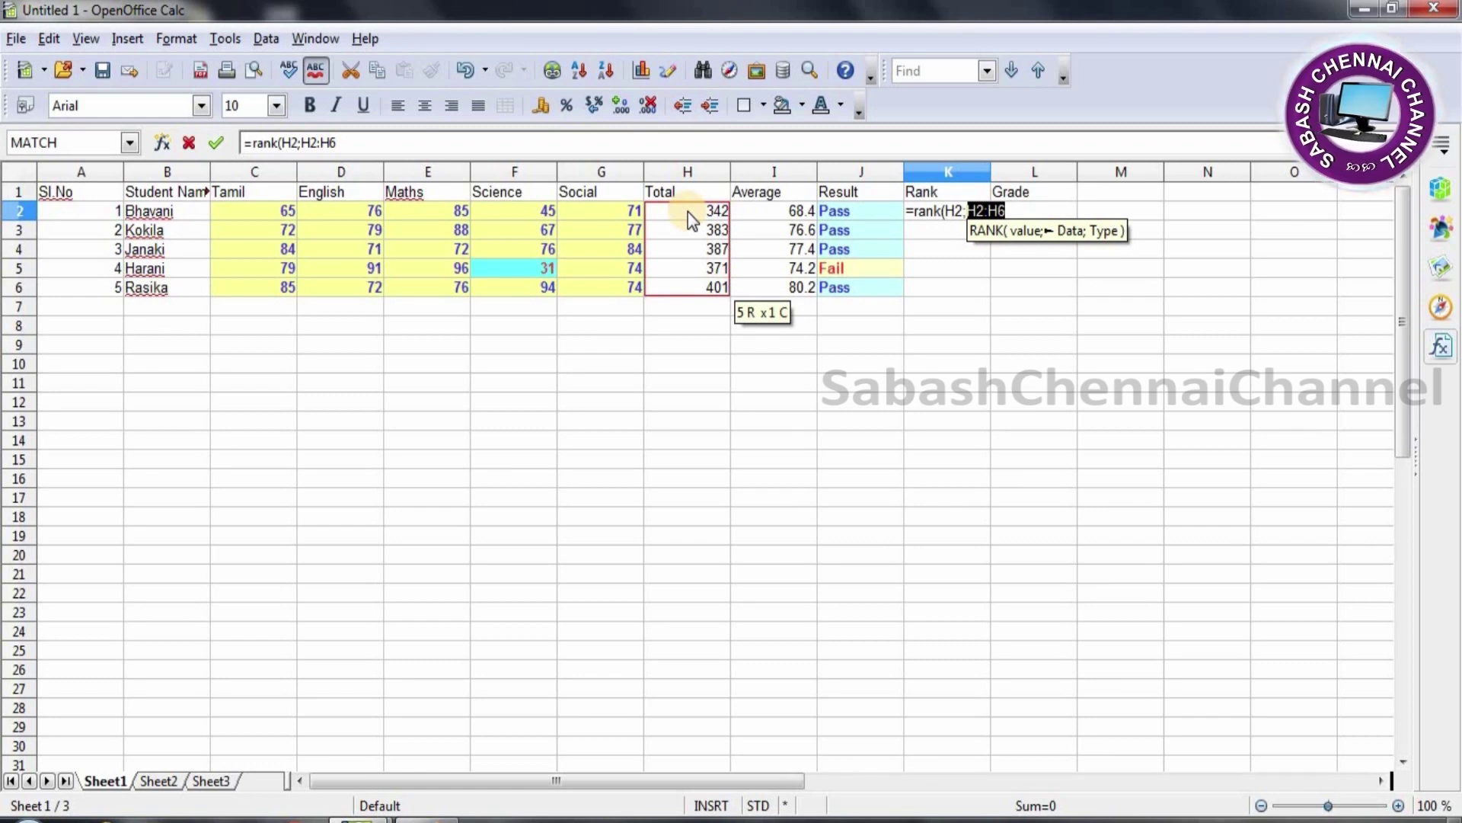
{"action": "type", "text": ")"}
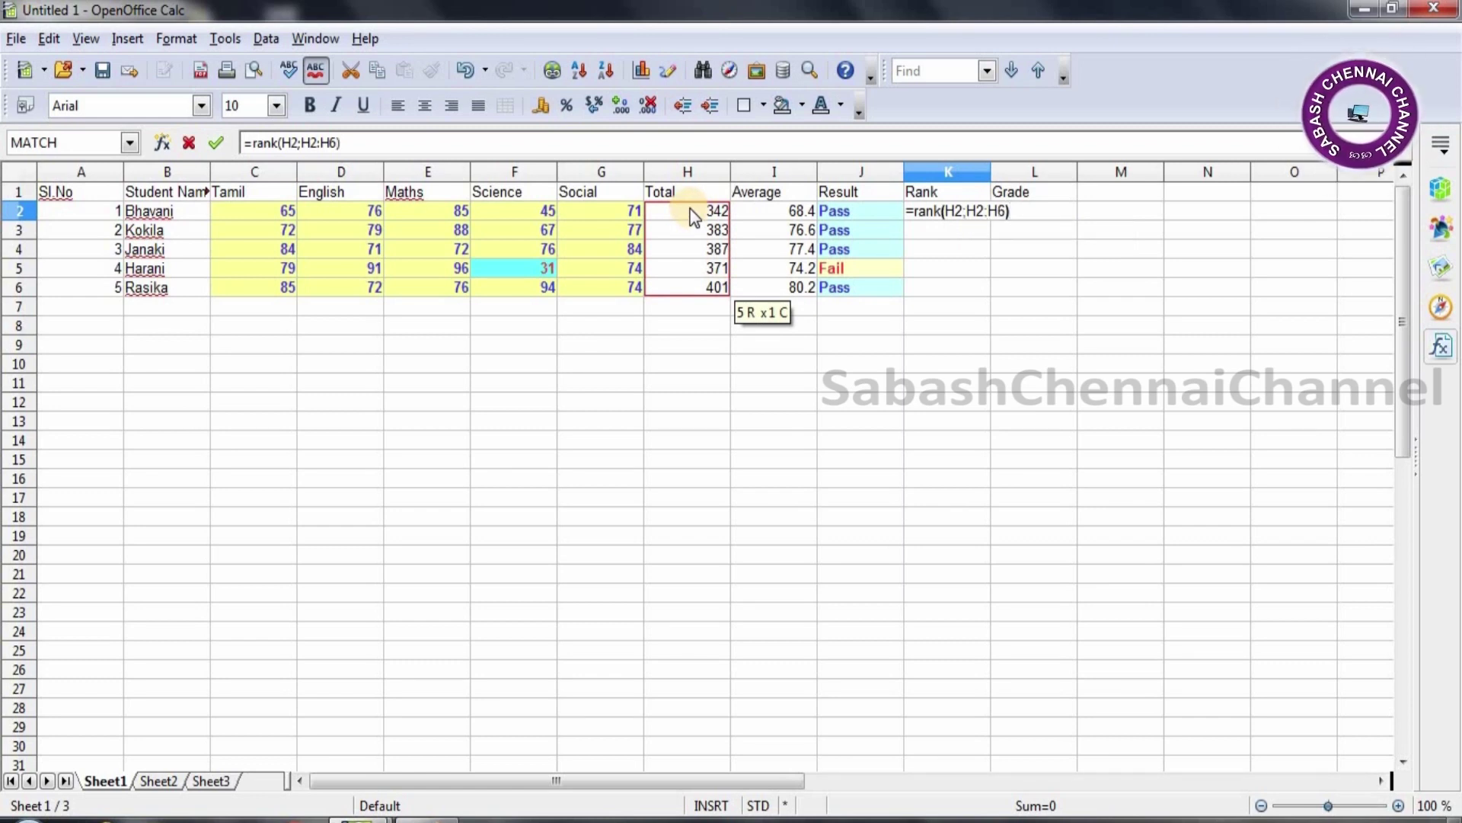
{"action": "key", "text": "Return"}
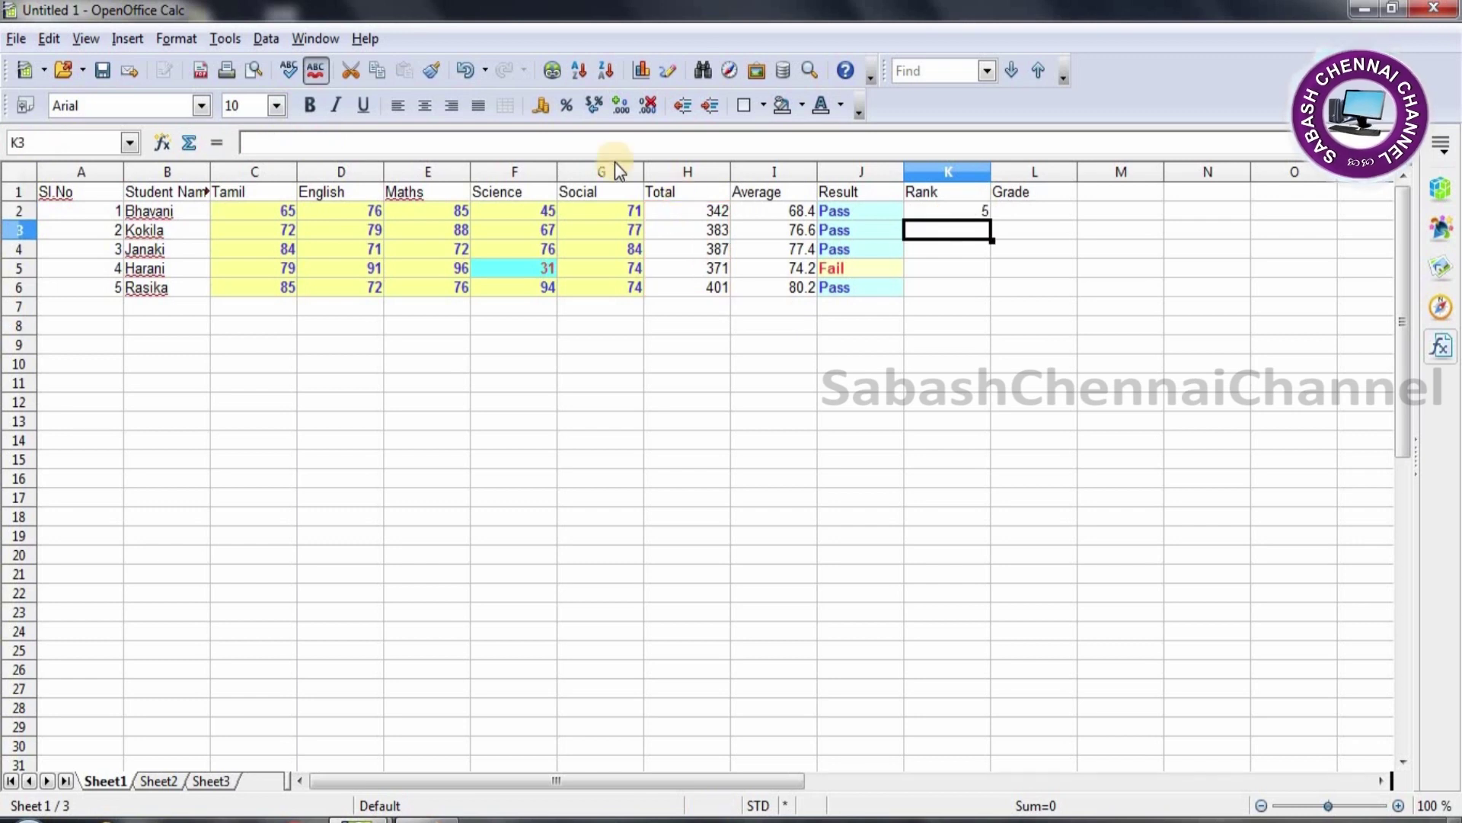
Step: Copy the range text H2:H6 from the formula in K2 and leave the formula as it is
{"action": "left_click", "coordinate": [967, 213]}
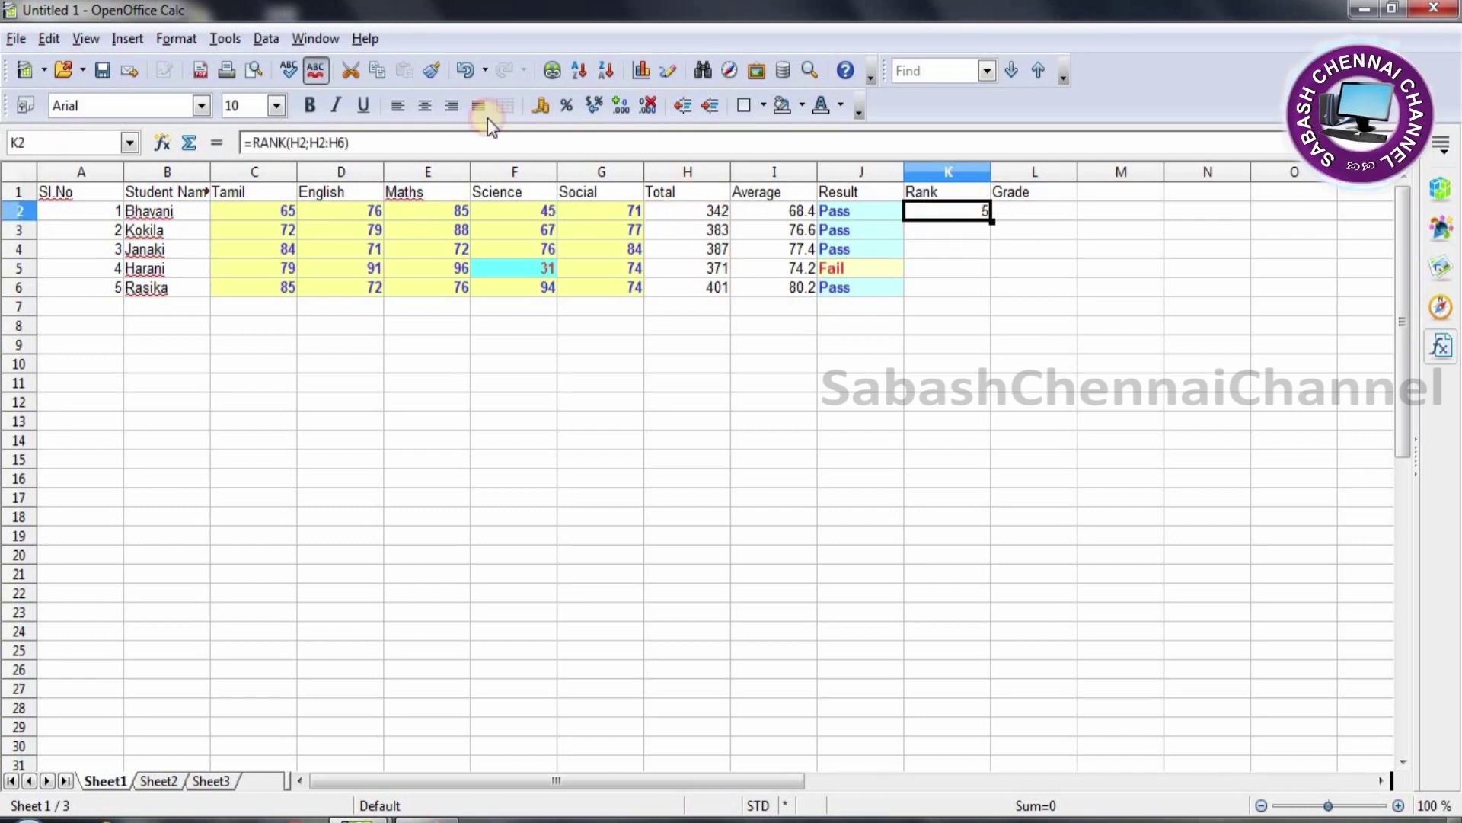
{"action": "left_click", "coordinate": [312, 143]}
{"action": "left_click_drag", "start_coordinate": [311, 142], "coordinate": [381, 180]}
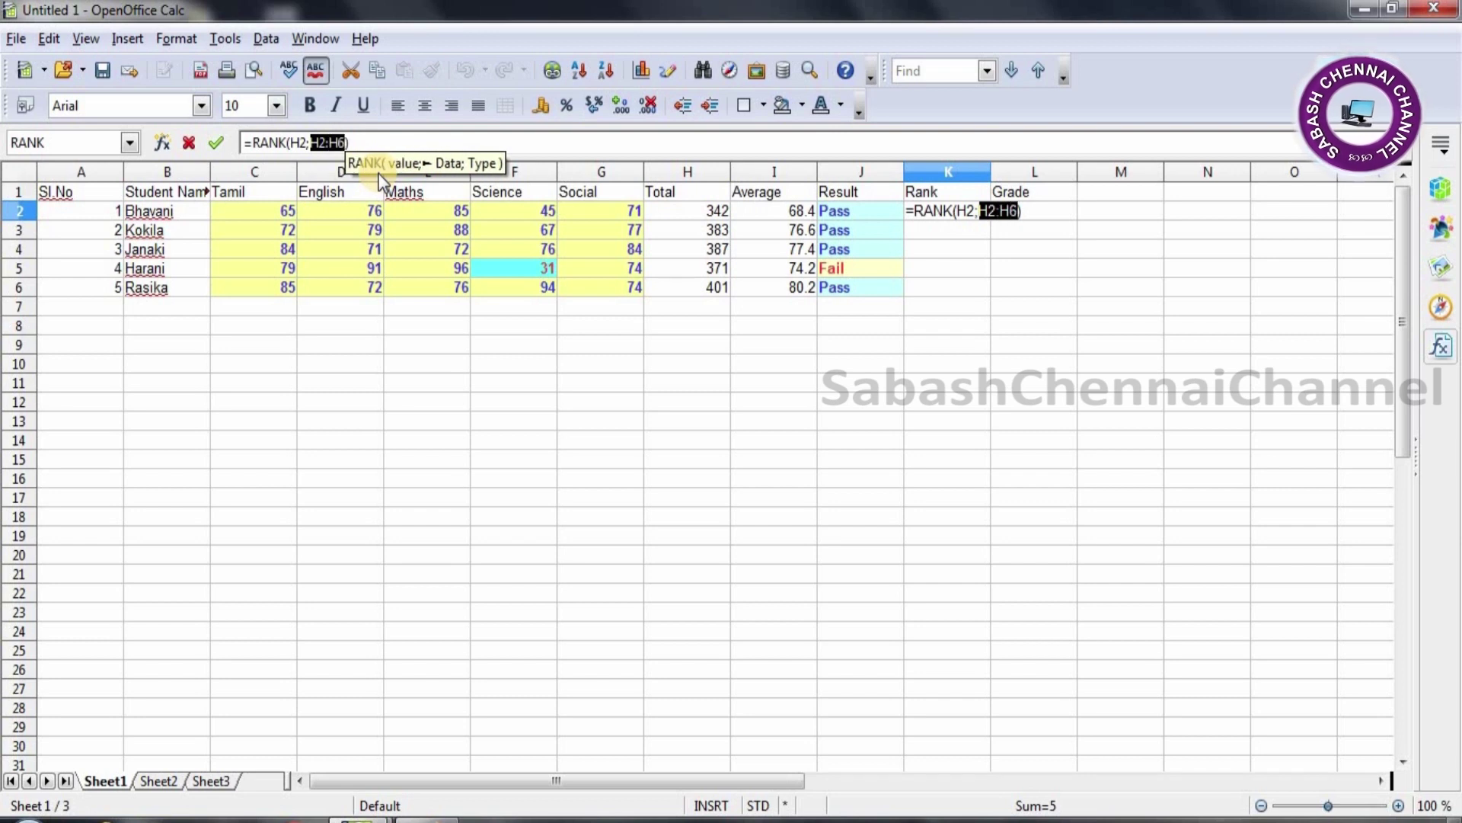
{"action": "left_click", "coordinate": [48, 36]}
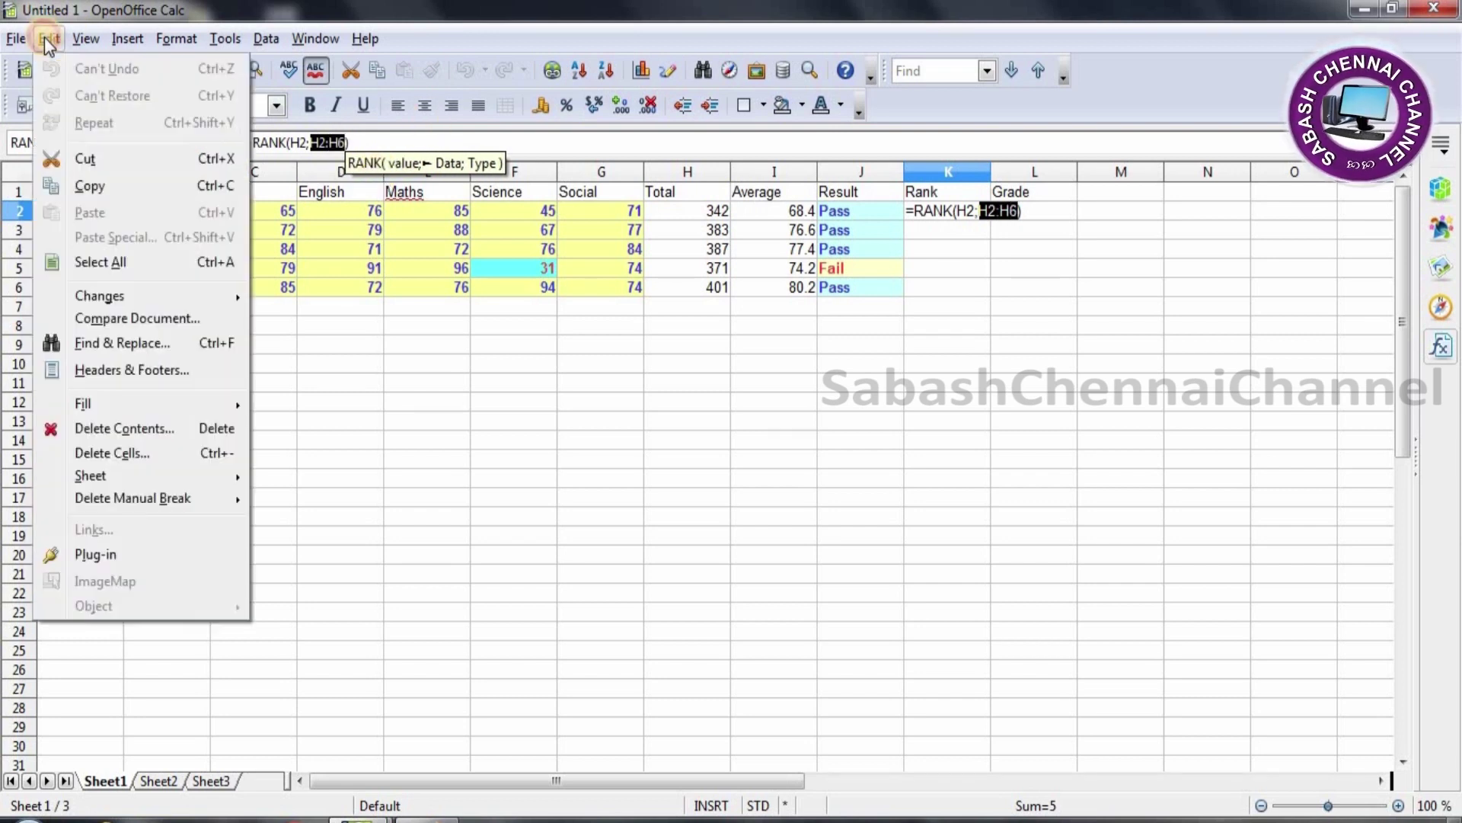
{"action": "left_click", "coordinate": [90, 188]}
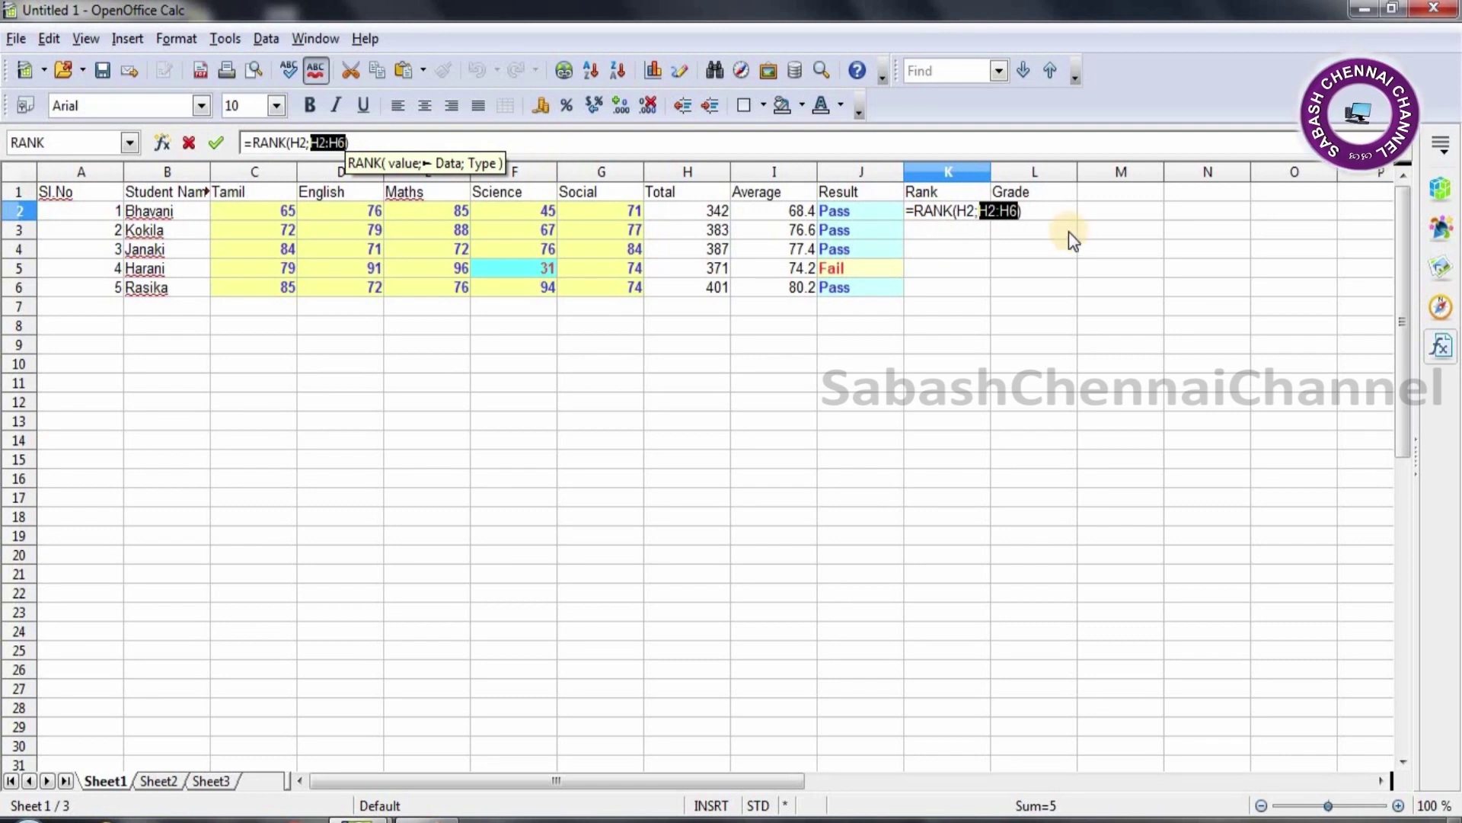
{"action": "key", "text": "Return"}
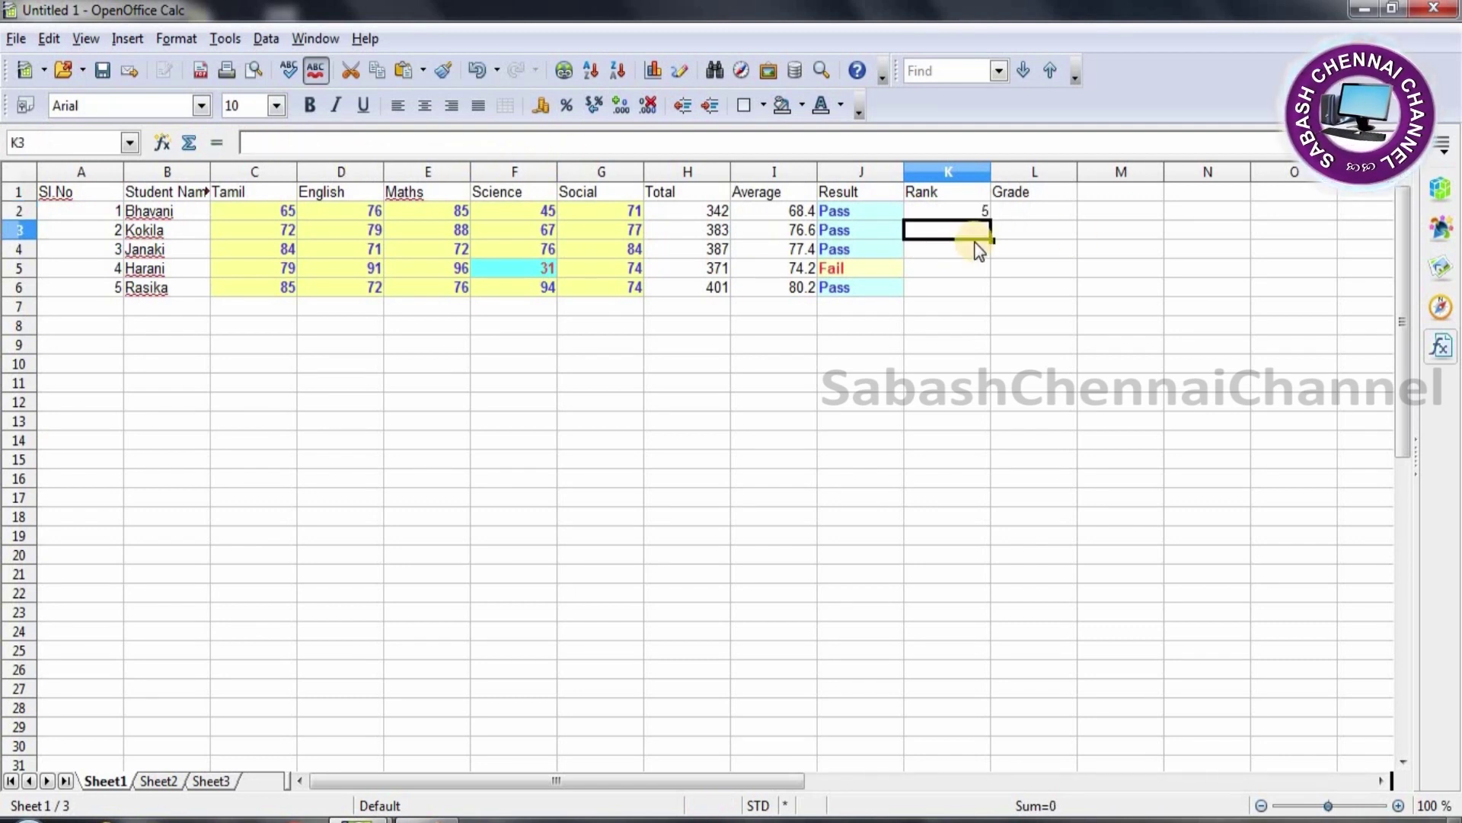
Step: Enter =rank(H3;H2:H6) in K3 to rank the second student's total, reusing the copied range
{"action": "type", "text": "=rank"}
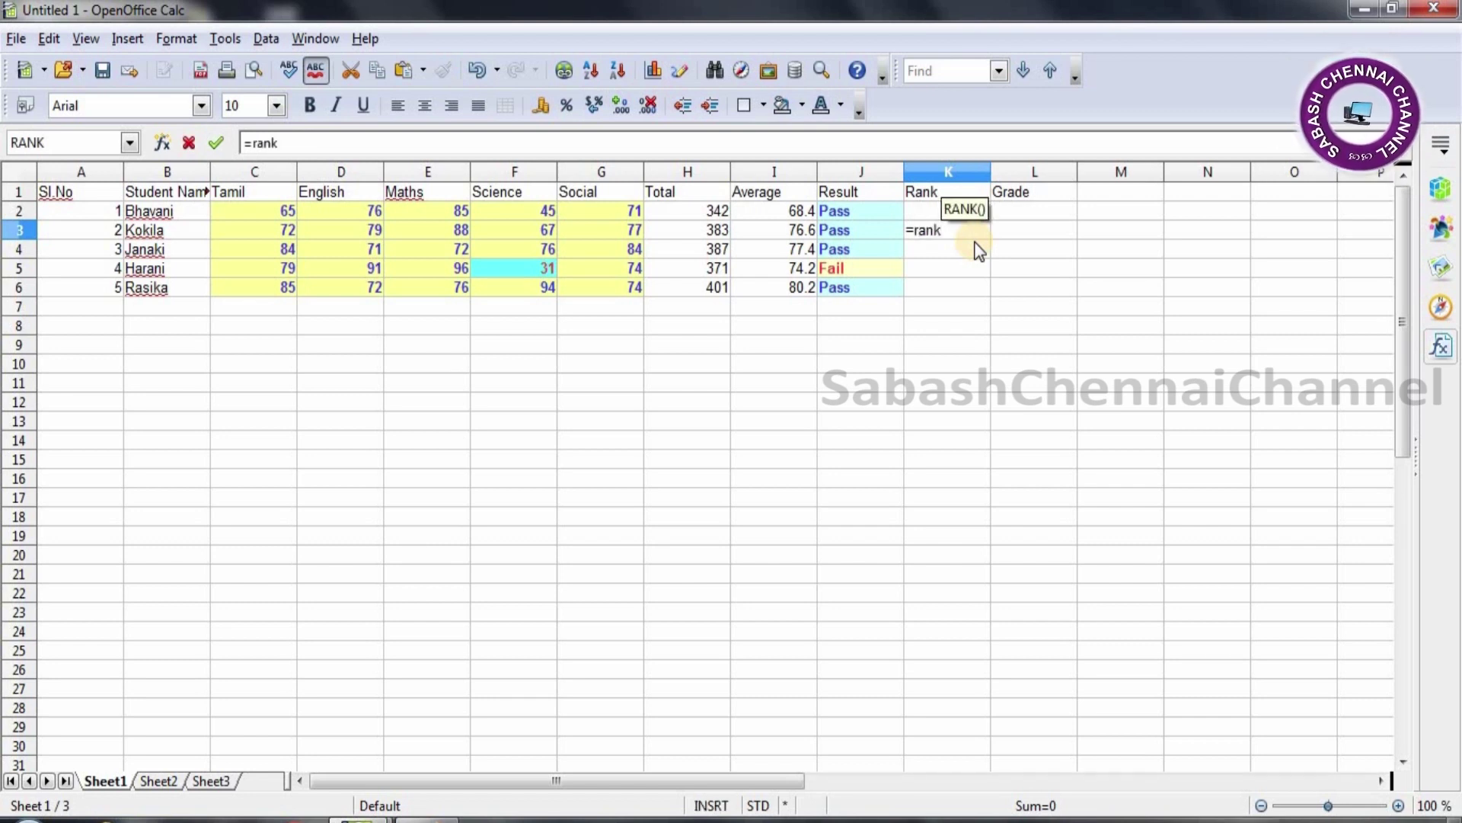
{"action": "type", "text": "("}
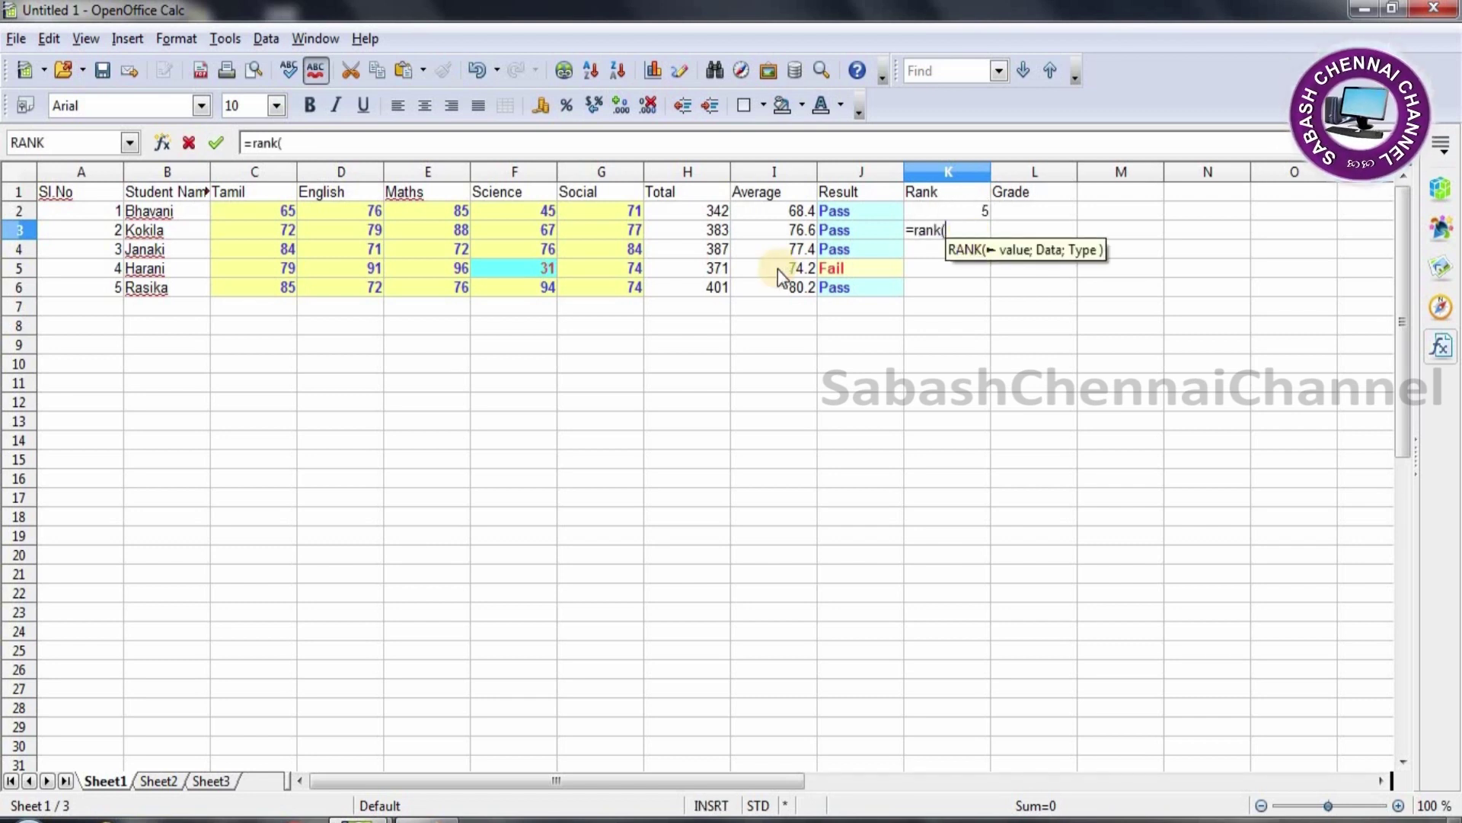
{"action": "left_click", "coordinate": [699, 229]}
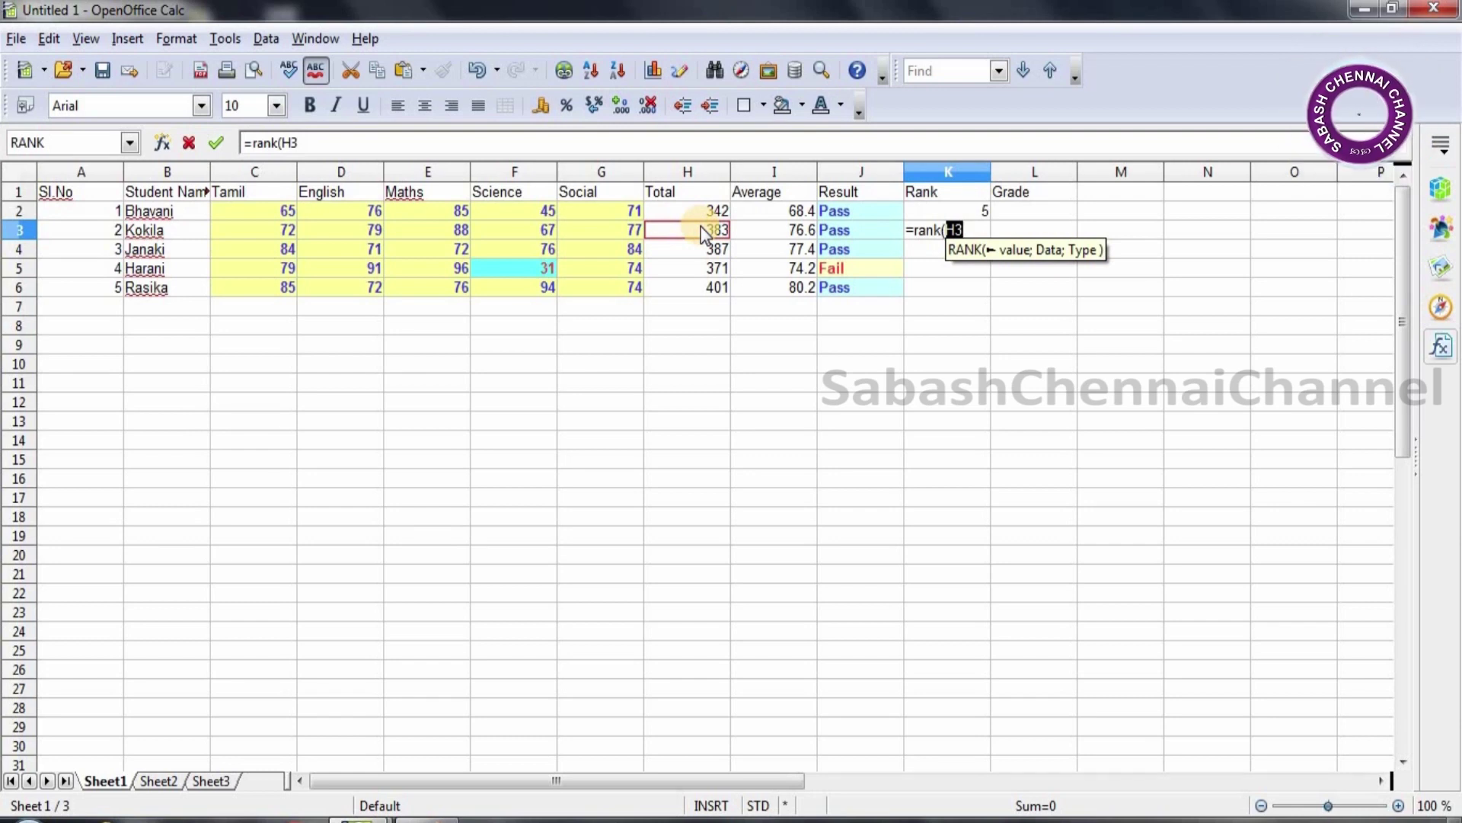
{"action": "type", "text": ";H2:H6"}
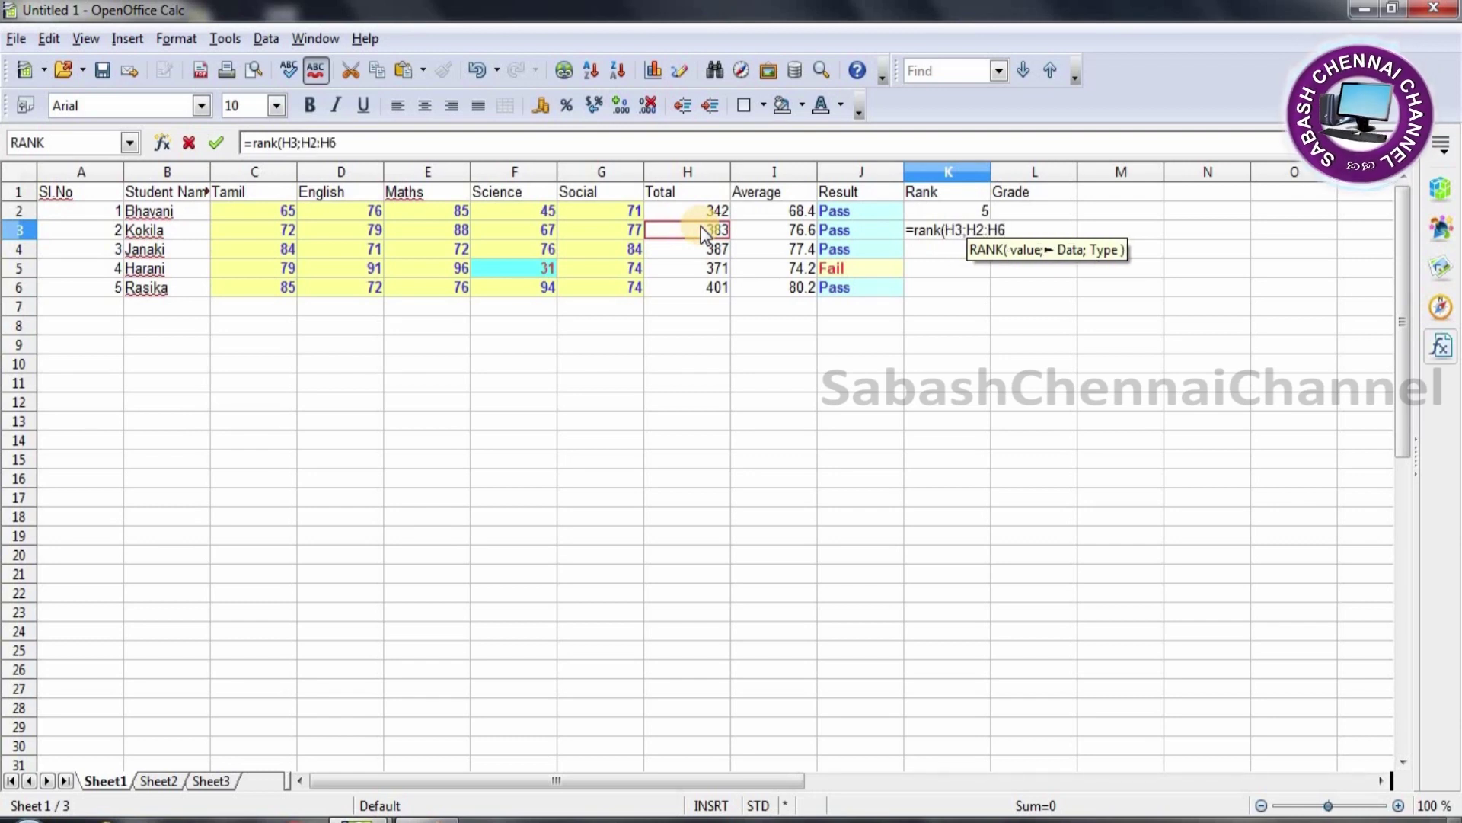
{"action": "type", "text": ")"}
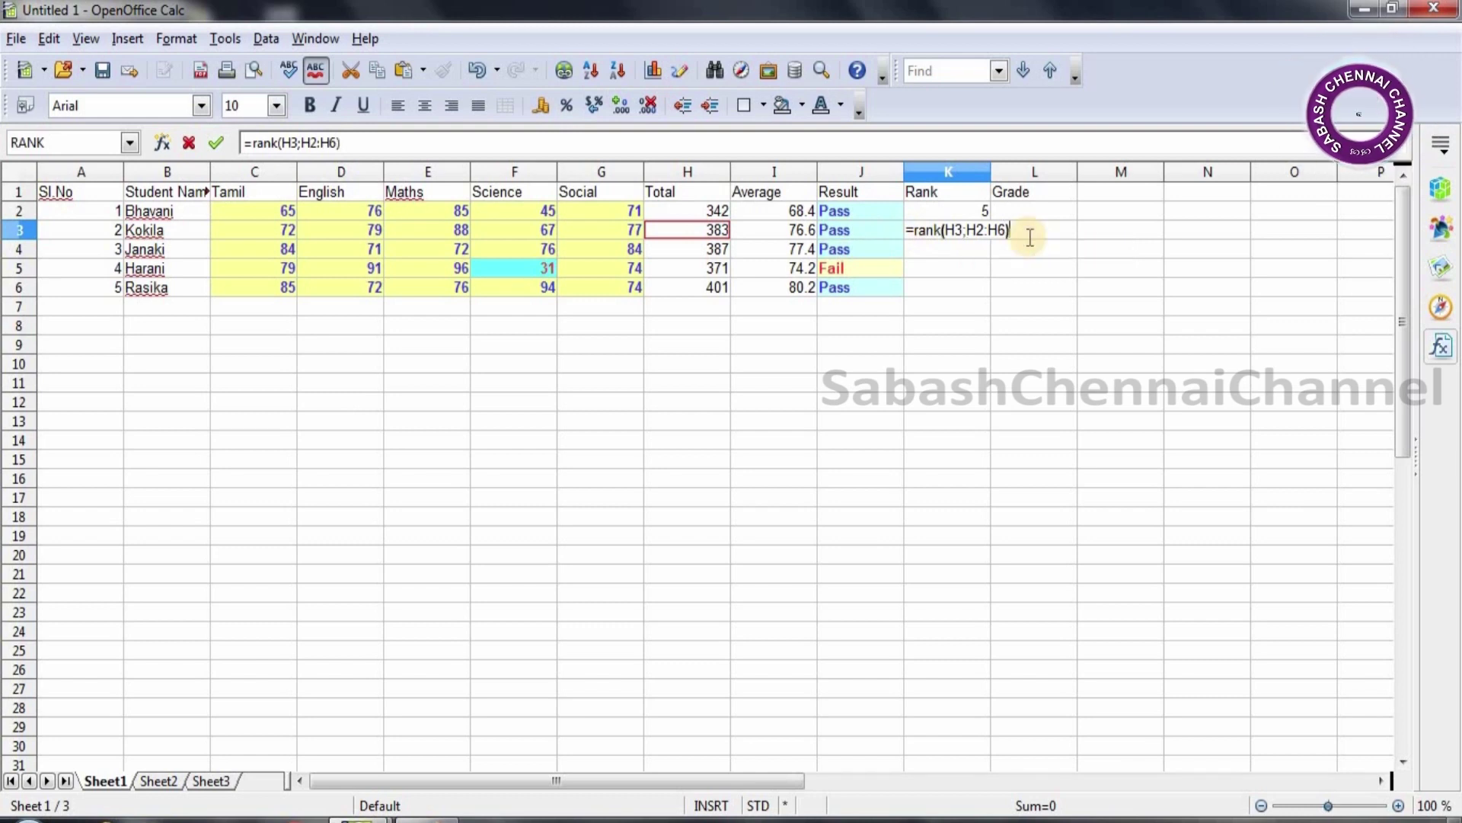
{"action": "key", "text": "Return"}
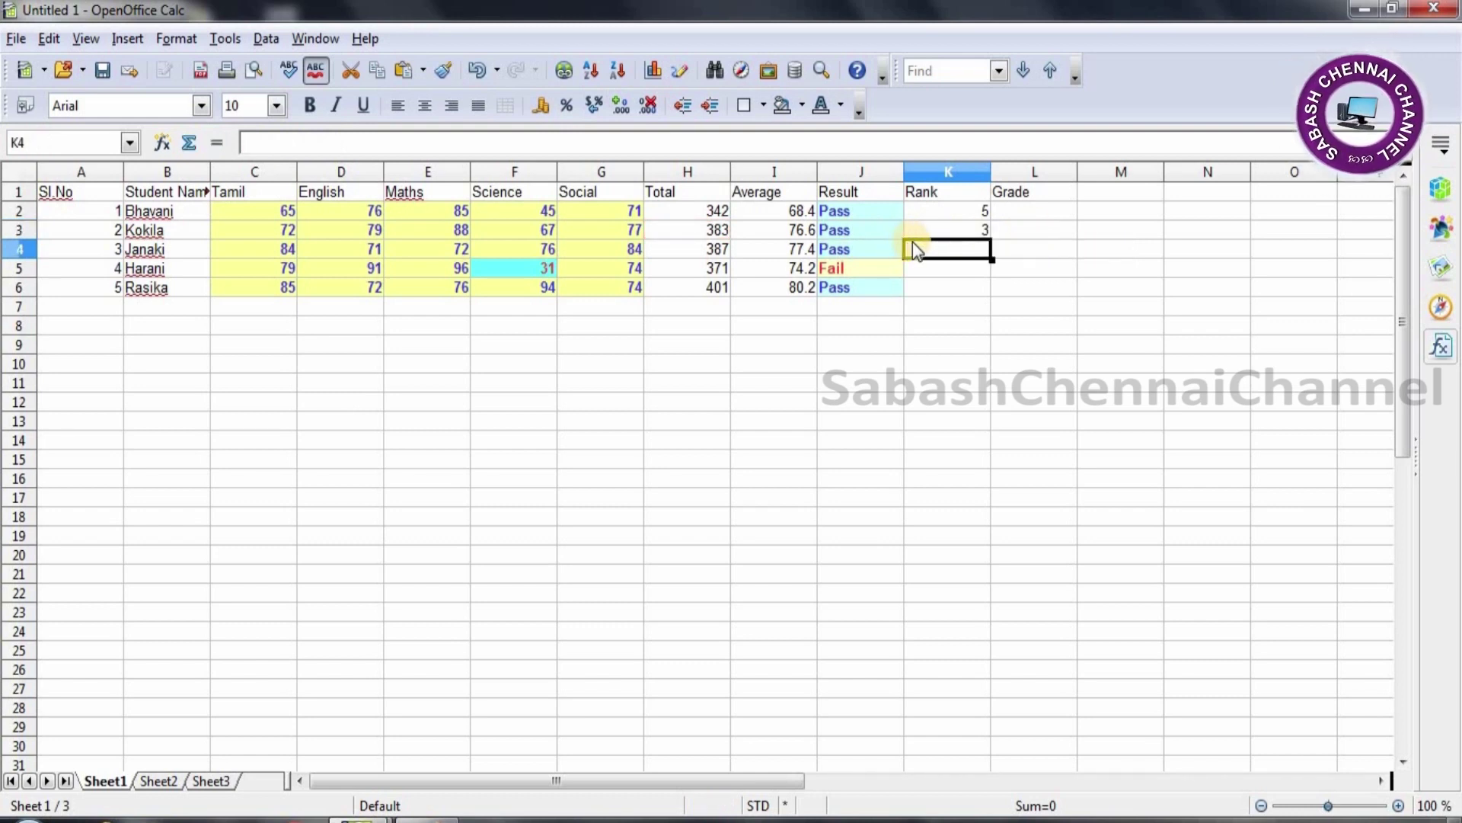
Step: Enter =rank(H4;H2:H6) in K4 to rank the third student's total
{"action": "type", "text": "=rank"}
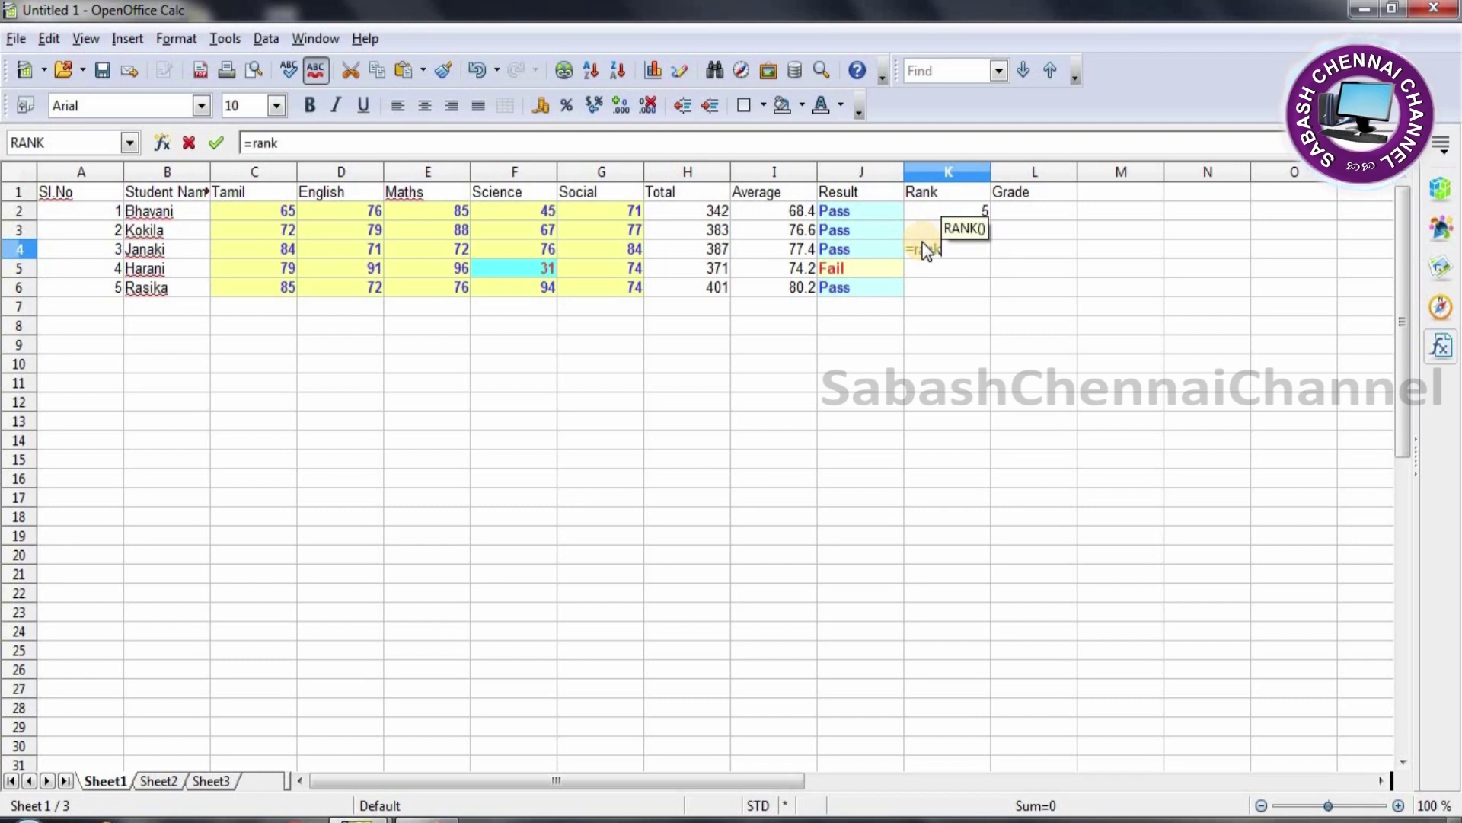
{"action": "type", "text": "("}
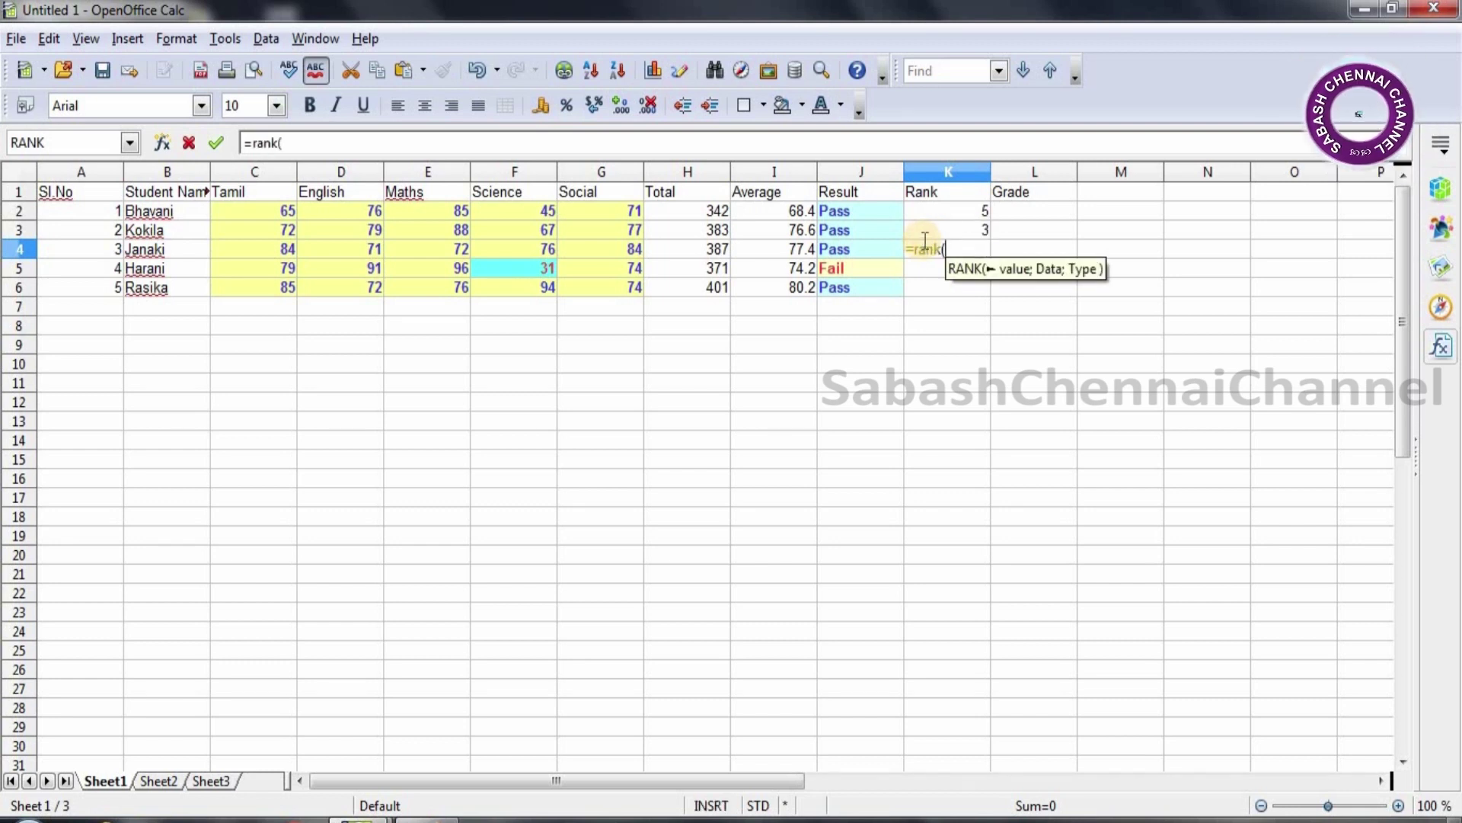
{"action": "left_click", "coordinate": [680, 249]}
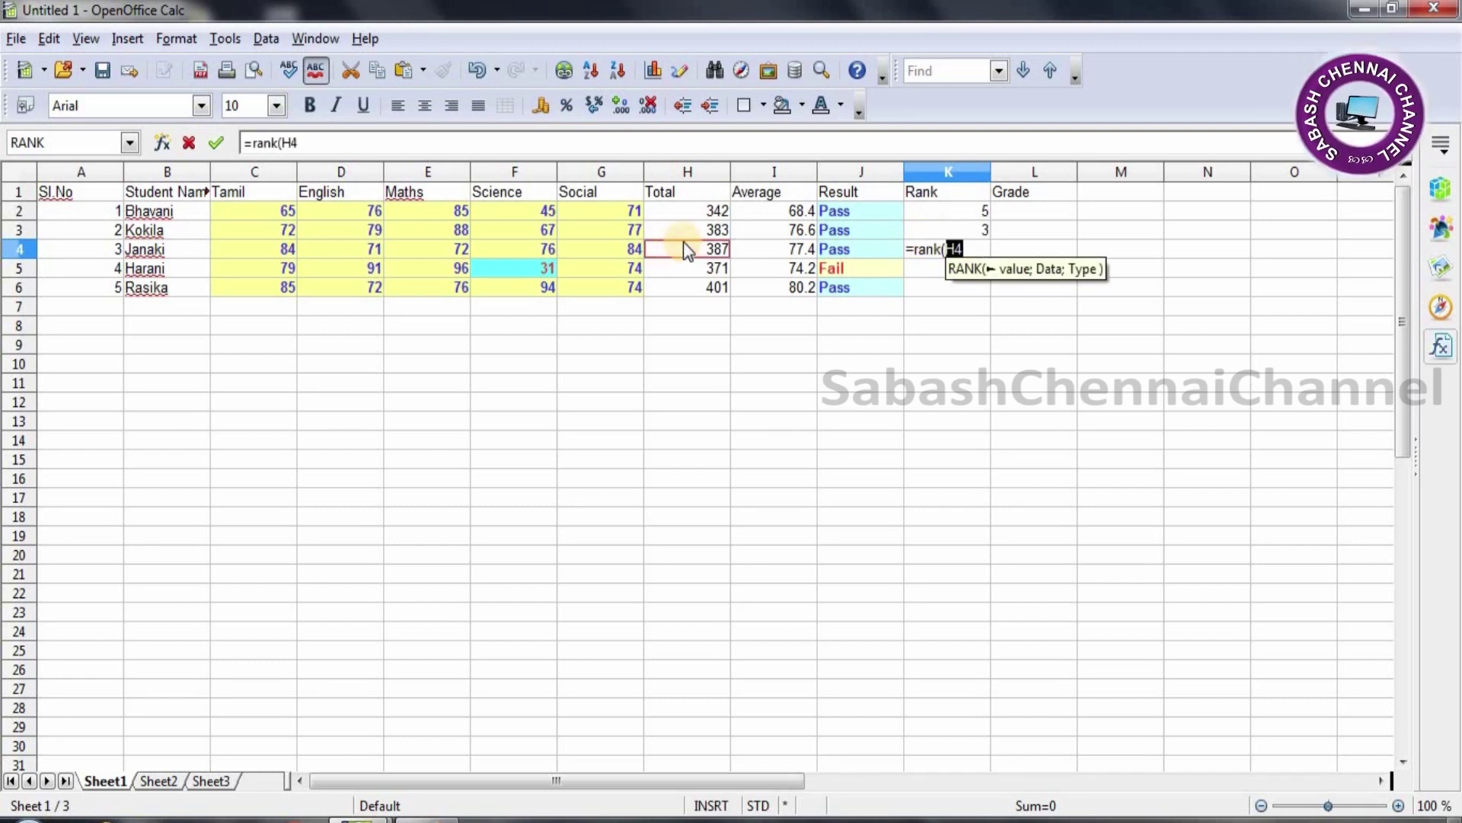
{"action": "type", "text": ";"}
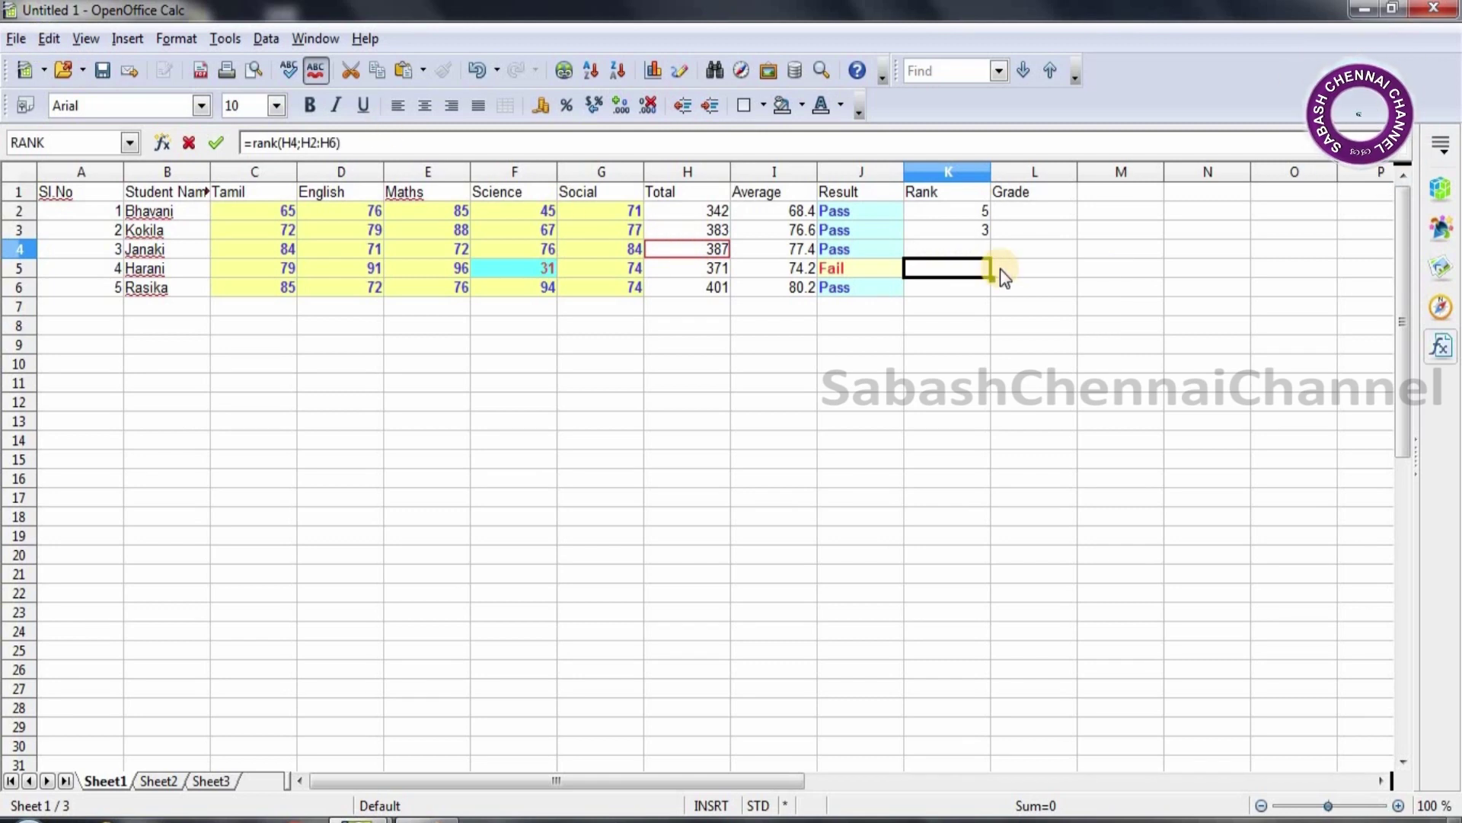
{"action": "key", "text": "Return"}
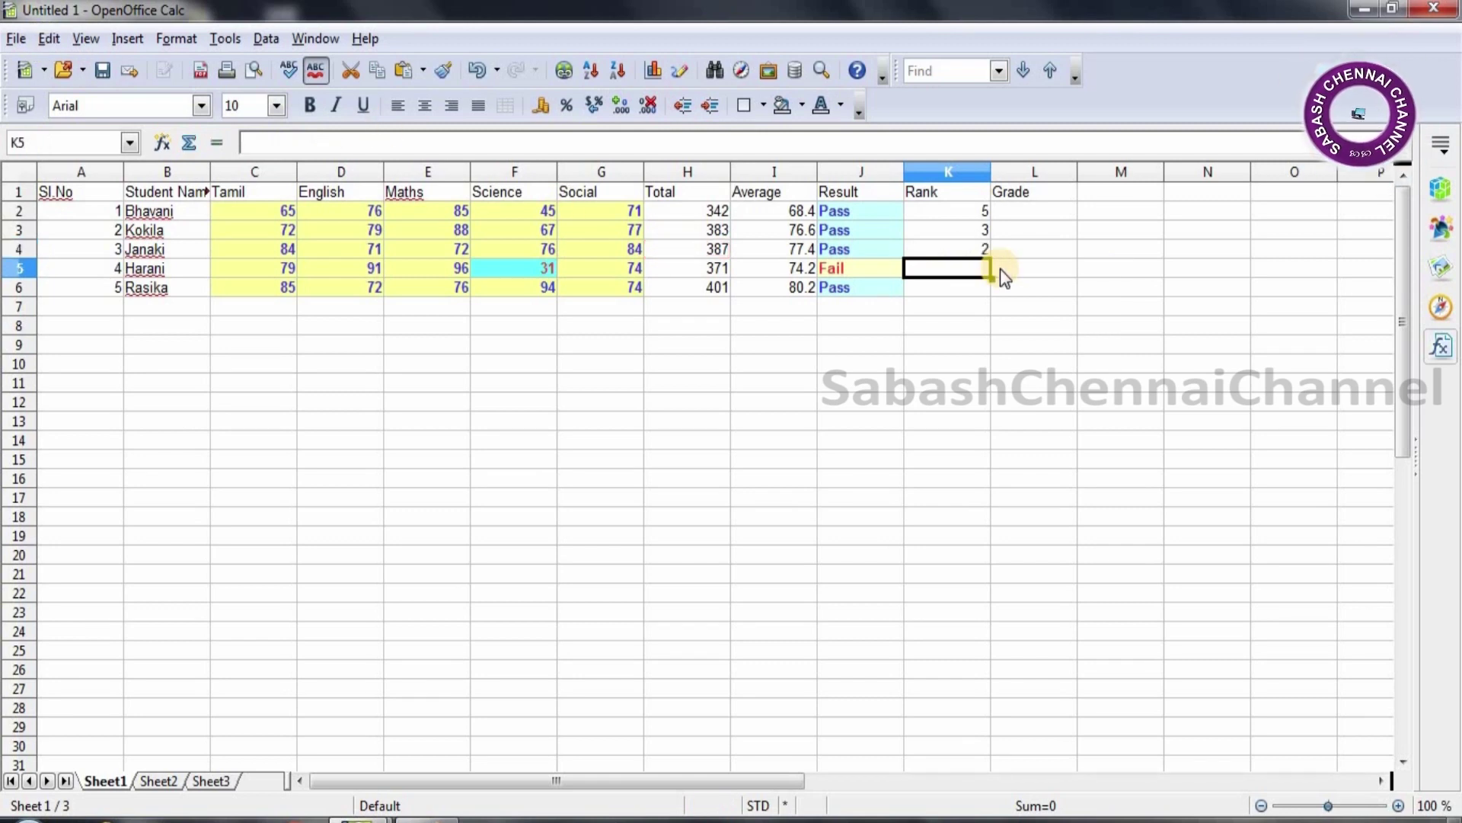
Step: Enter =rank(H5;H2:H6) in K5 to rank the fourth student's total
{"action": "type", "text": "=rank"}
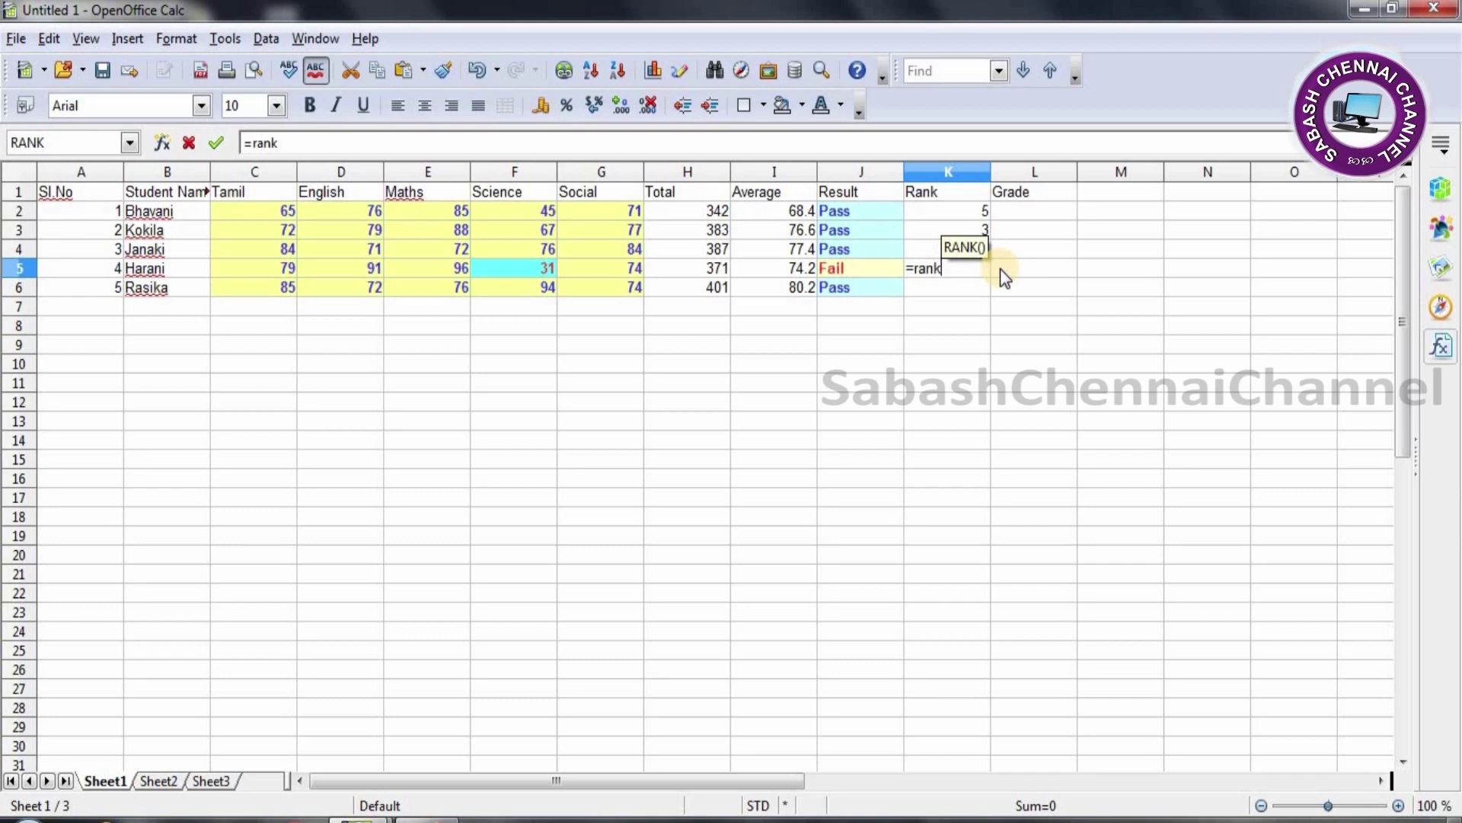
{"action": "type", "text": "("}
{"action": "key", "text": "Left"}
{"action": "key", "text": "Left"}
{"action": "key", "text": "Left"}
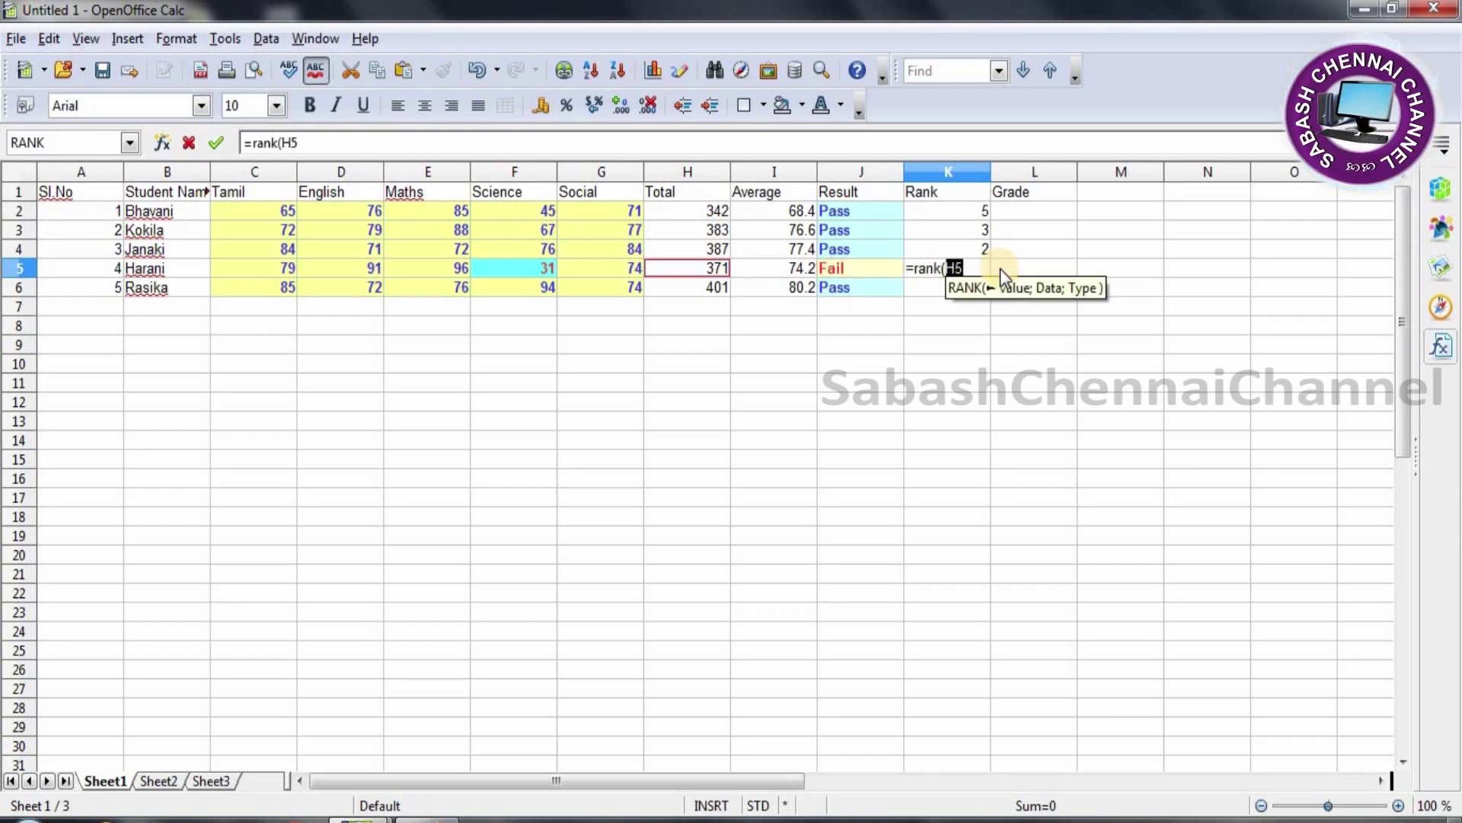
{"action": "type", "text": ";H2:H6"}
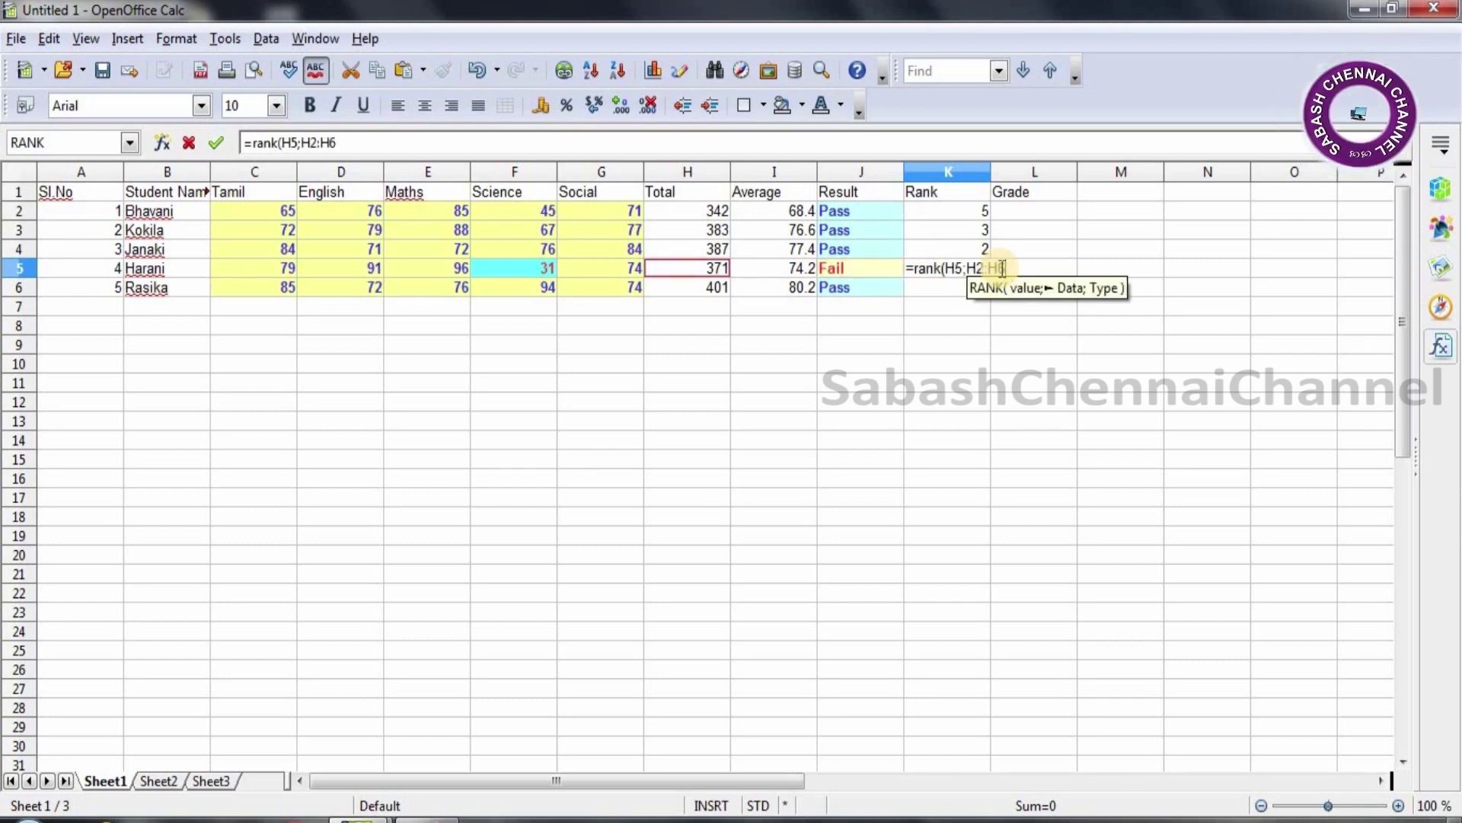
{"action": "type", "text": ")"}
{"action": "key", "text": "Return"}
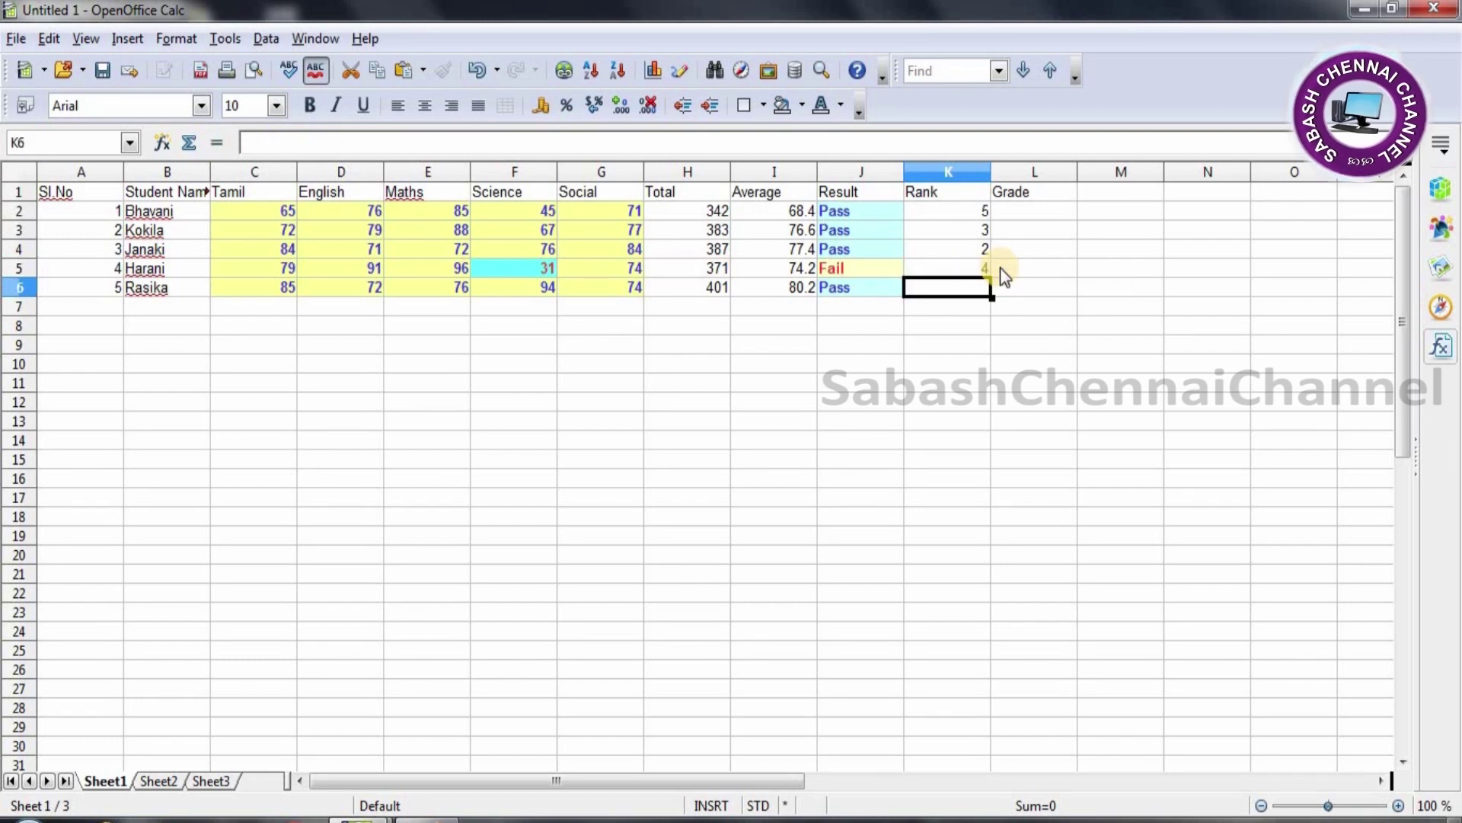
Step: Enter =rank(H6;H2:H6) in K6 to rank the last student's total
{"action": "type", "text": "="}
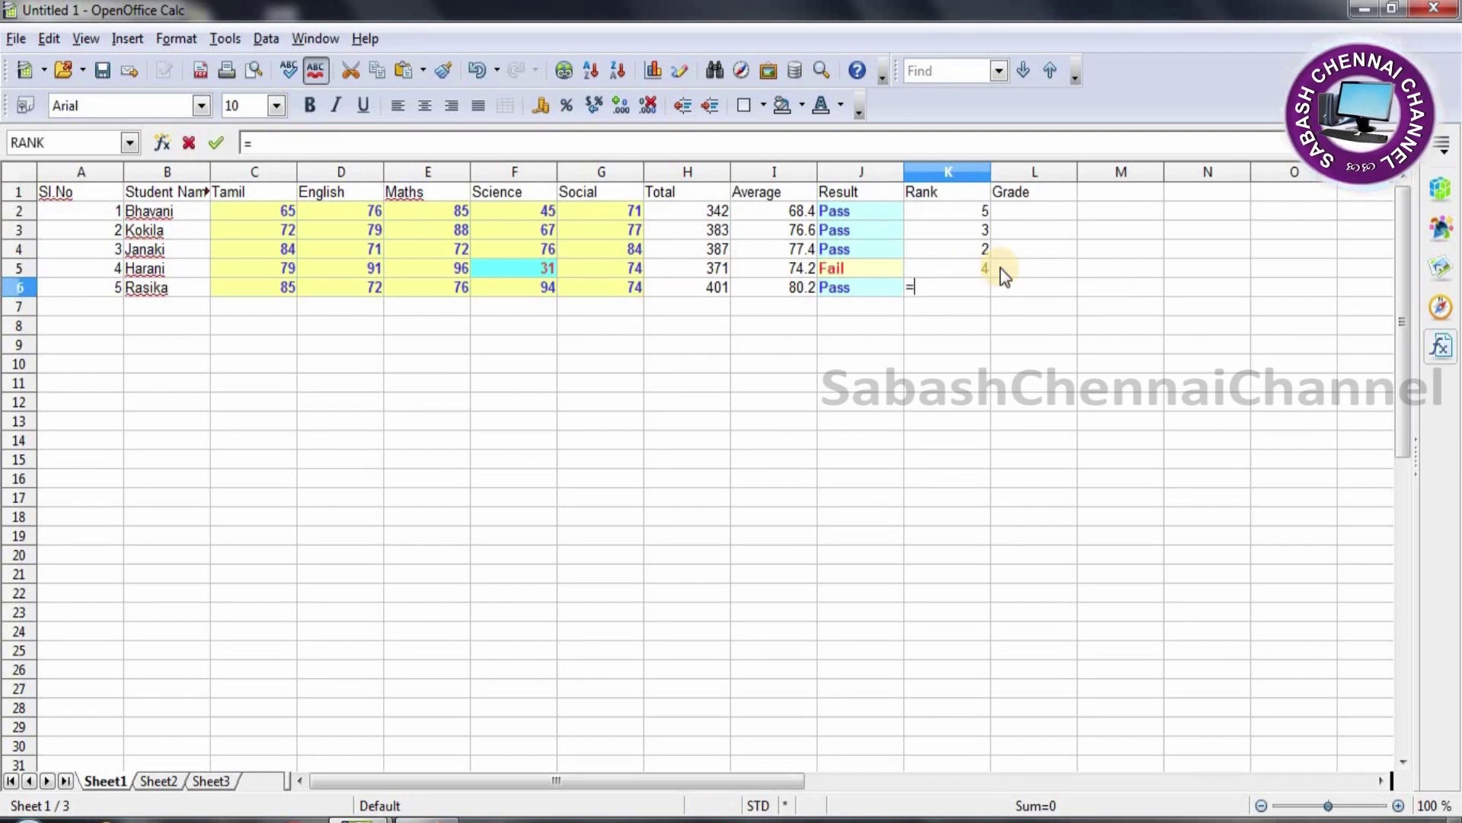
{"action": "type", "text": "ran"}
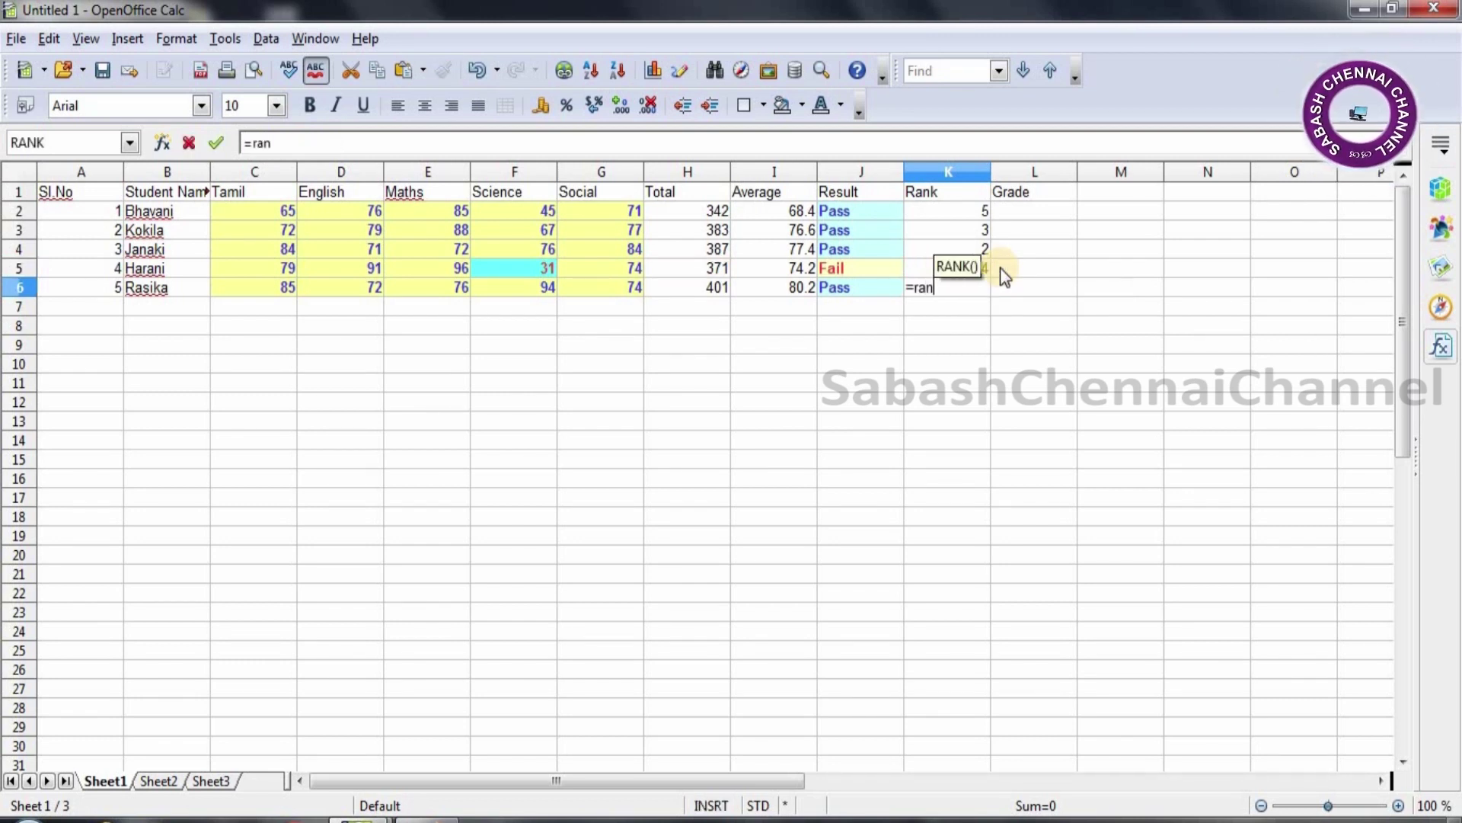
{"action": "type", "text": "k("}
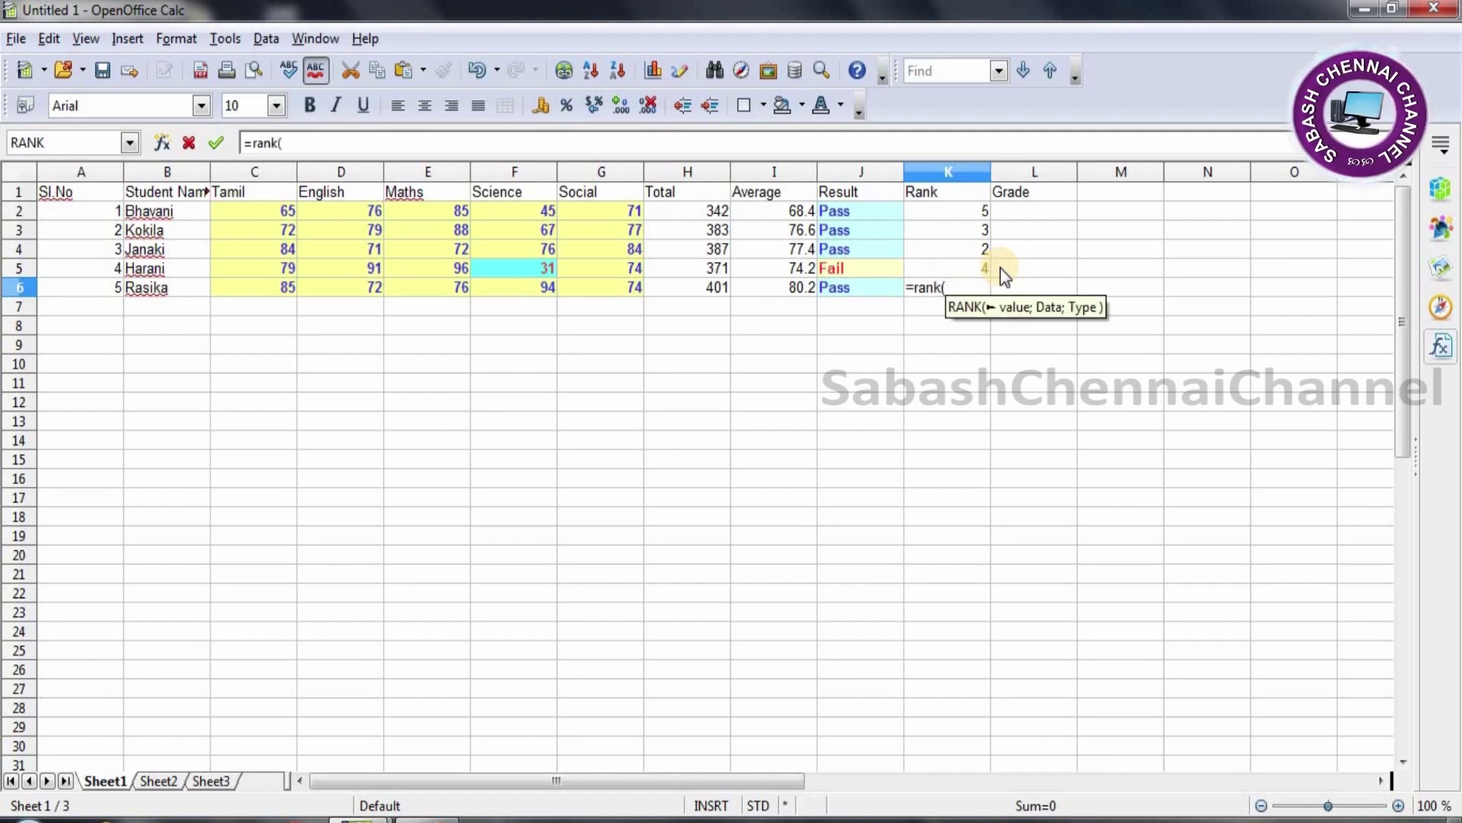
{"action": "key", "text": "Left"}
{"action": "key", "text": "Left"}
{"action": "key", "text": "Left"}
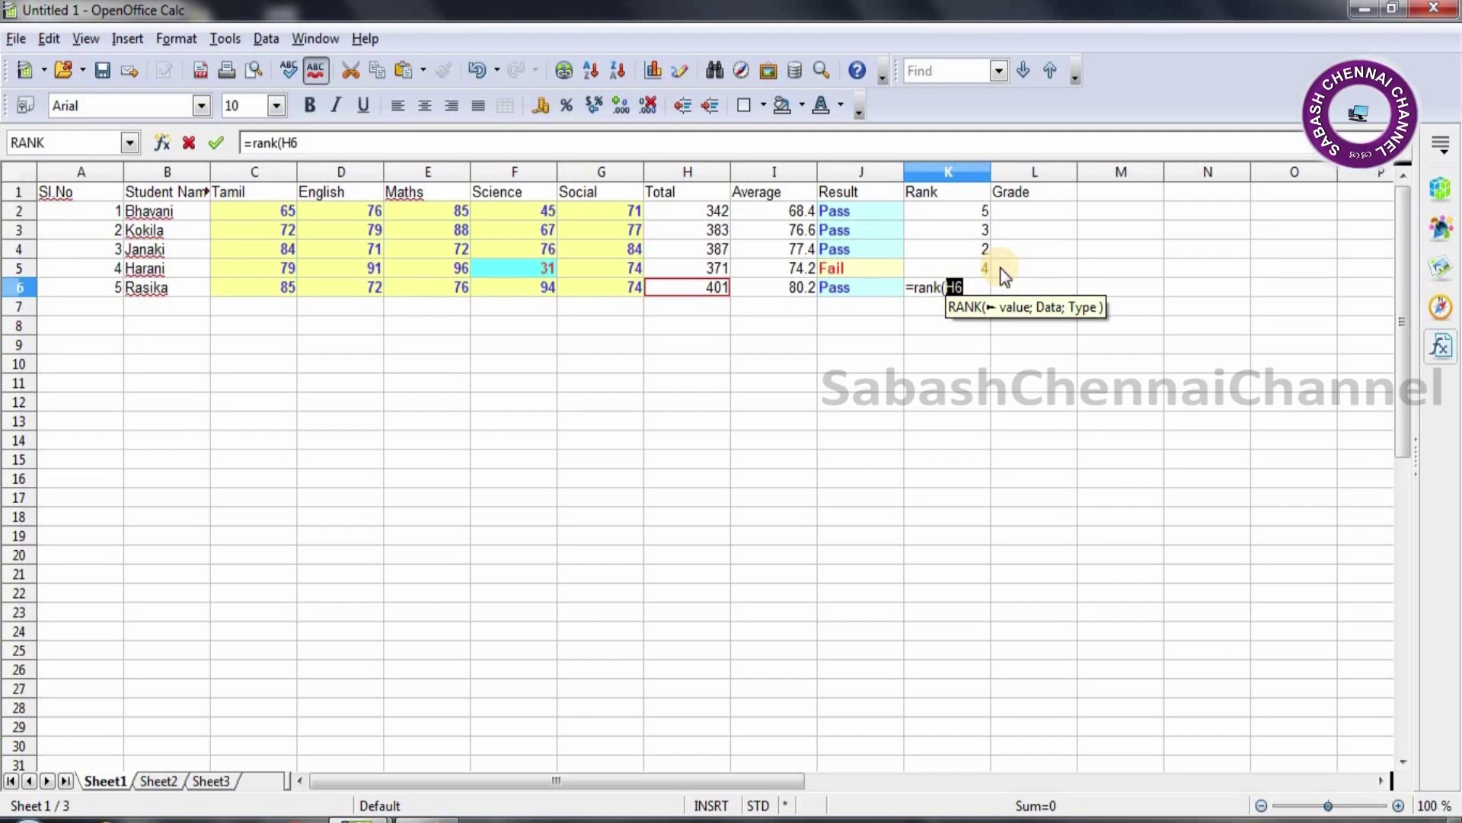
{"action": "type", "text": ";H2:H6)"}
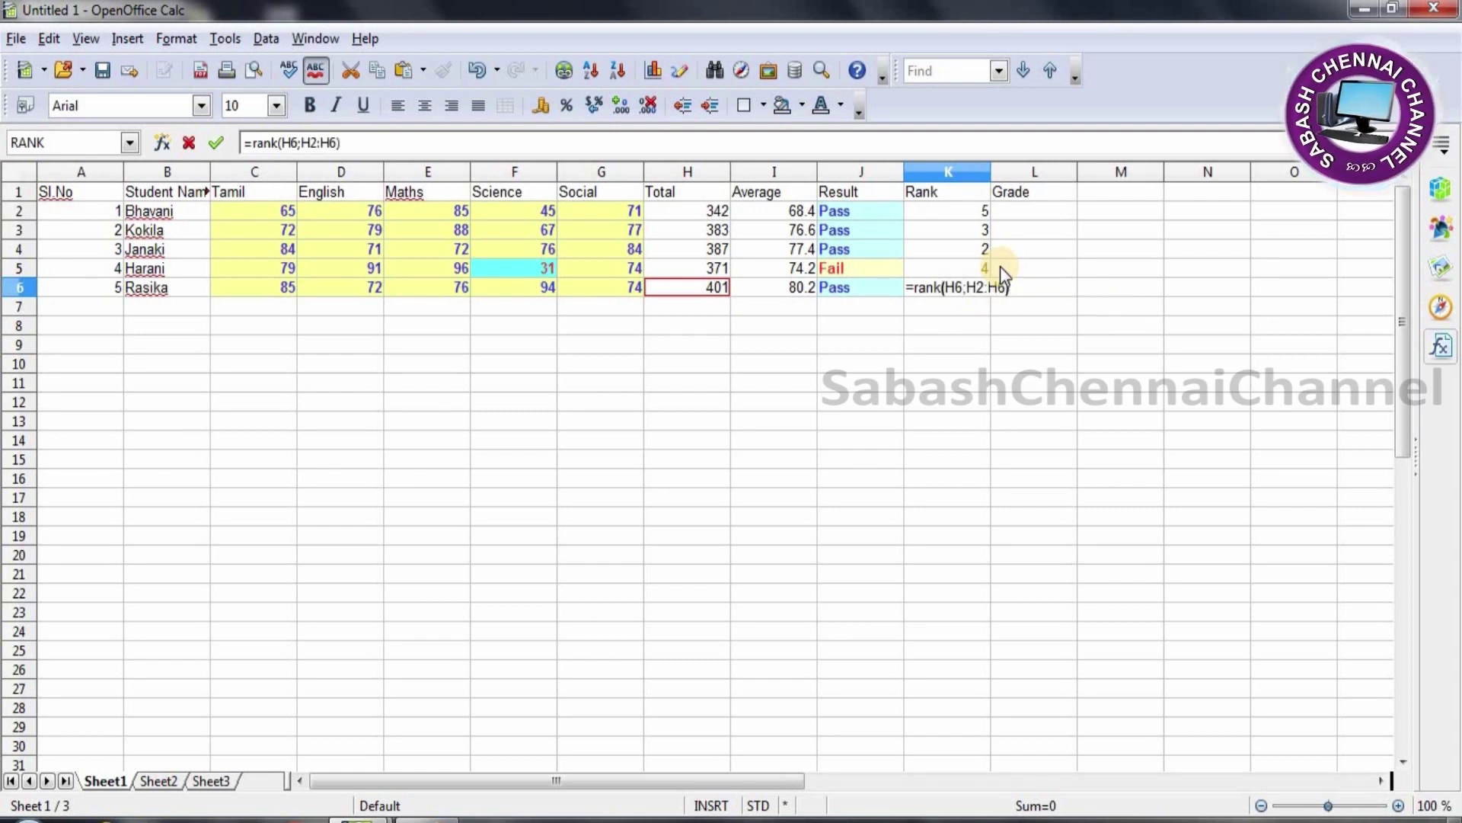
{"action": "key", "text": "Return"}
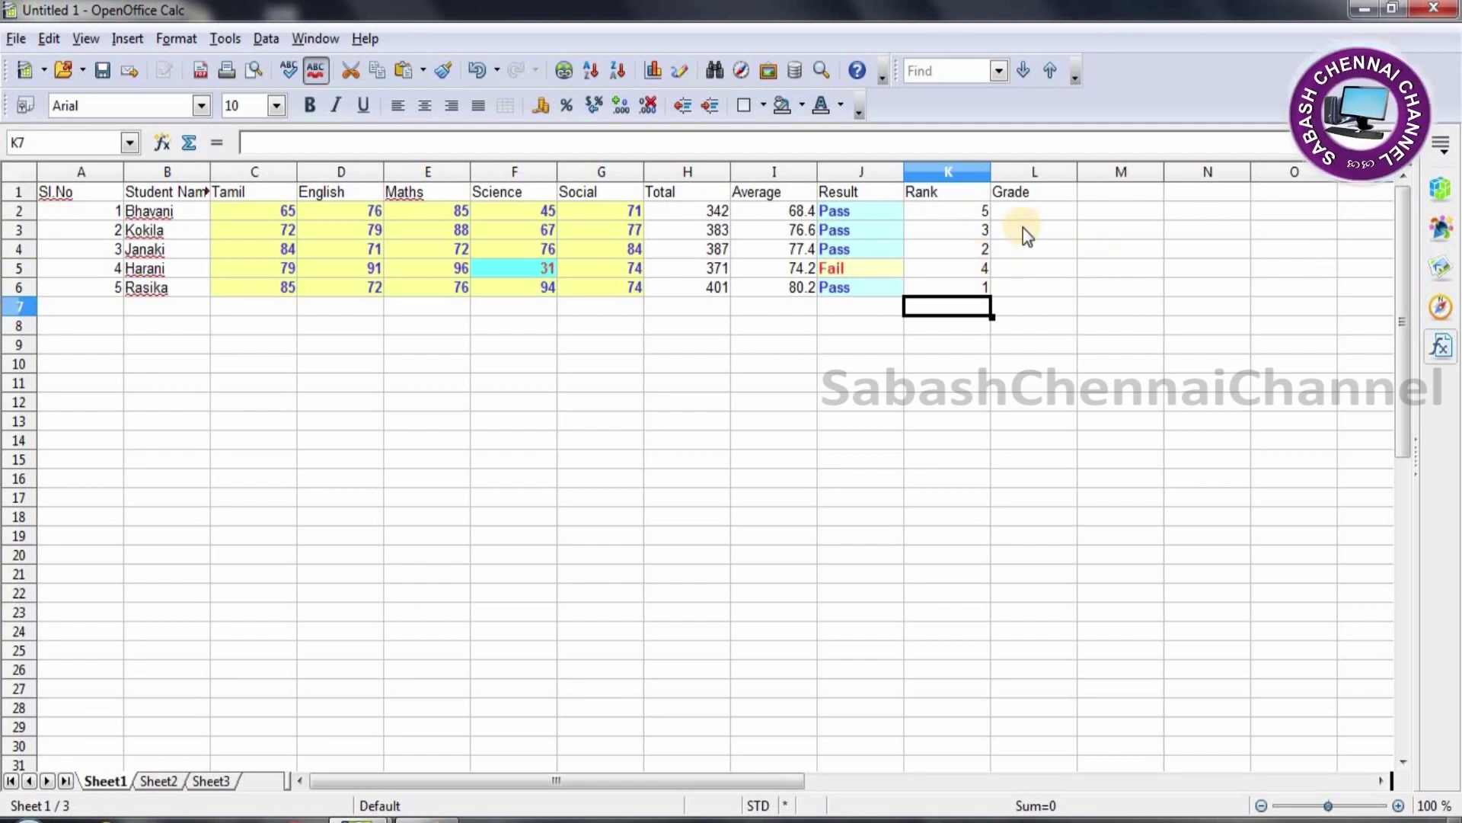
Step: Start an IF function for the first student's Grade cell L2 with the Function Wizard
{"action": "left_click", "coordinate": [1049, 215]}
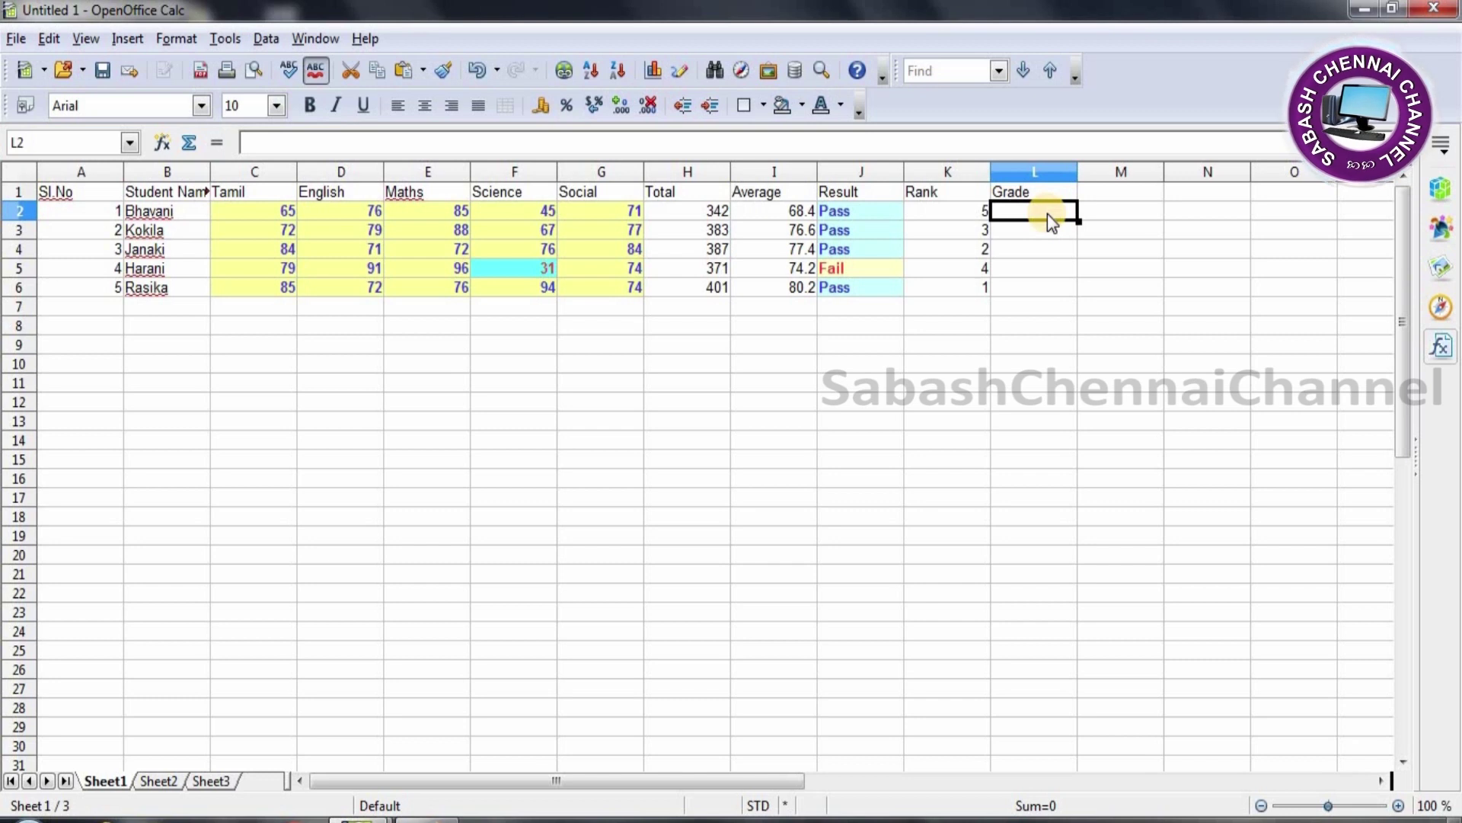
{"action": "type", "text": "="}
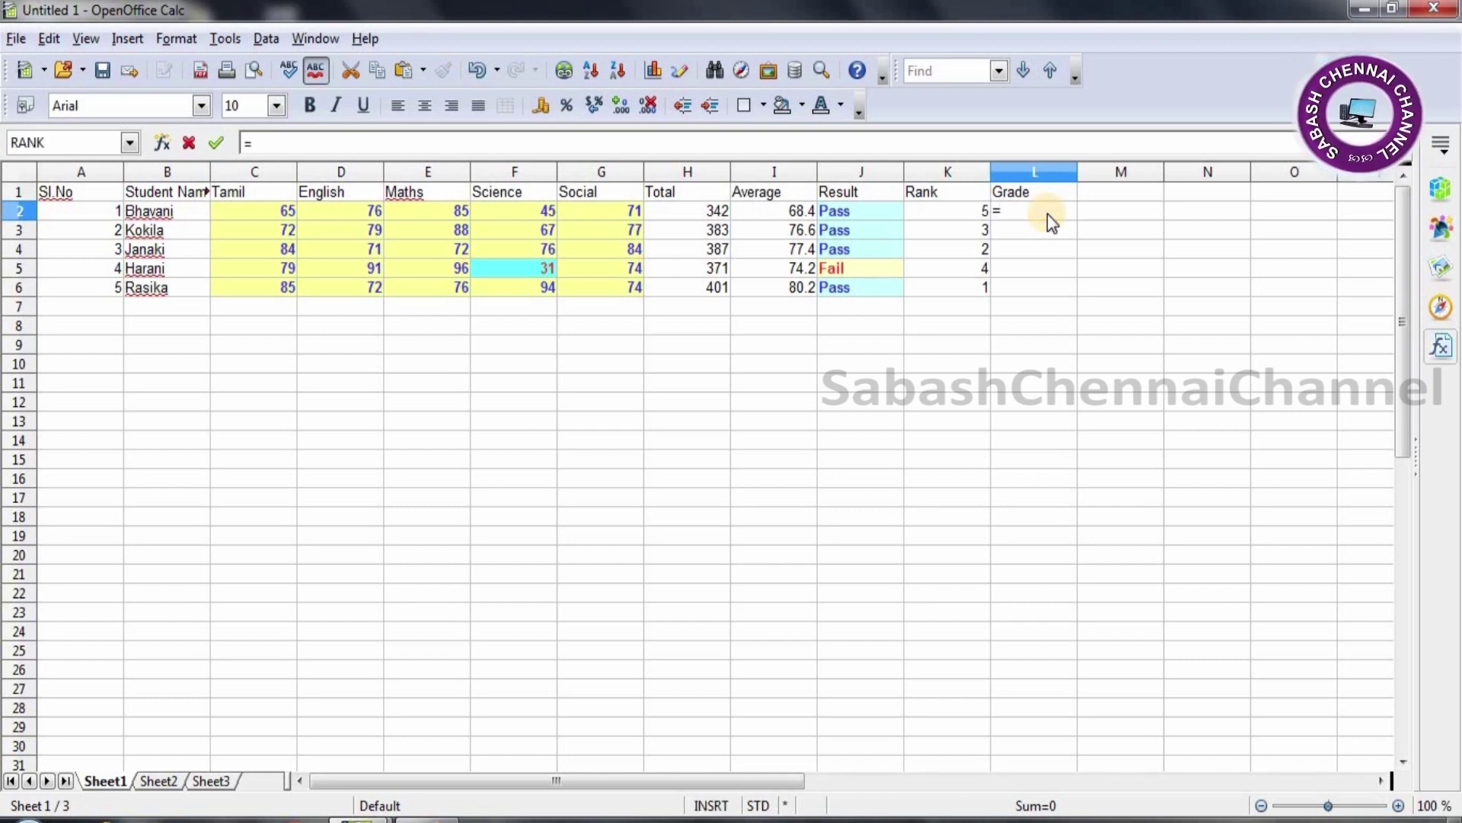
{"action": "key", "text": "BackSpace"}
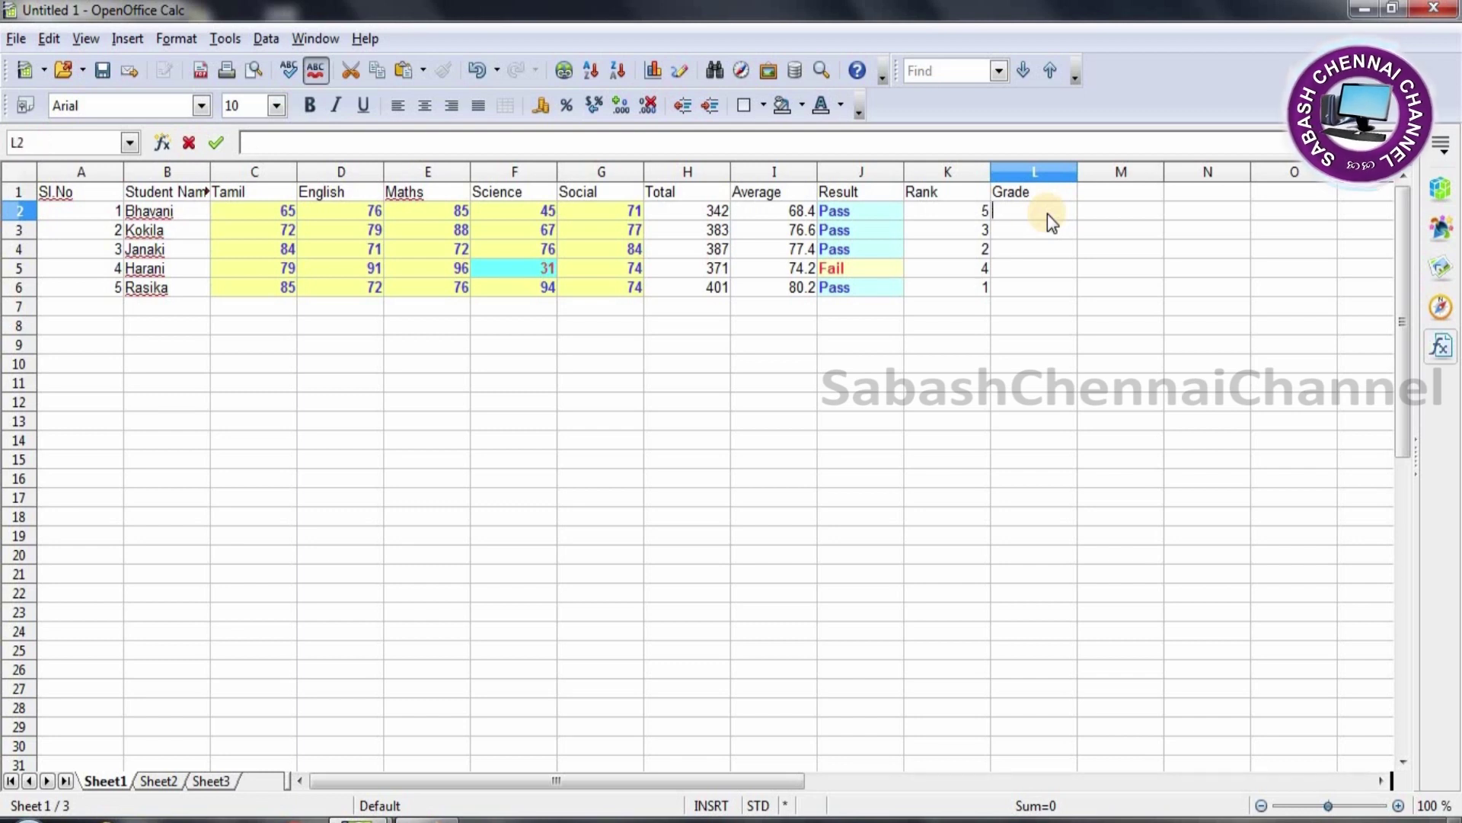
{"action": "left_click", "coordinate": [165, 146]}
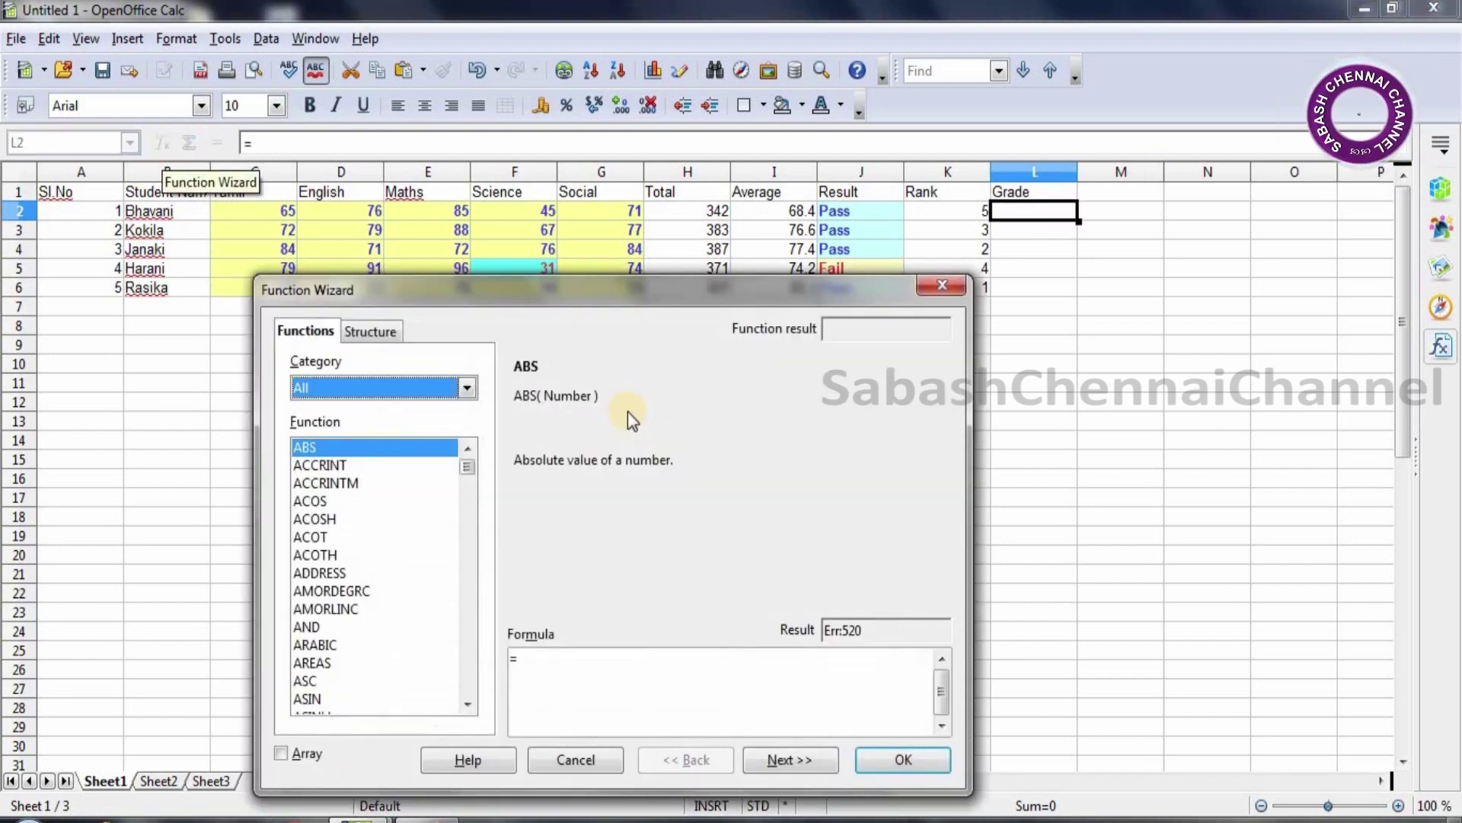
{"action": "left_click_drag", "start_coordinate": [582, 299], "coordinate": [509, 299]}
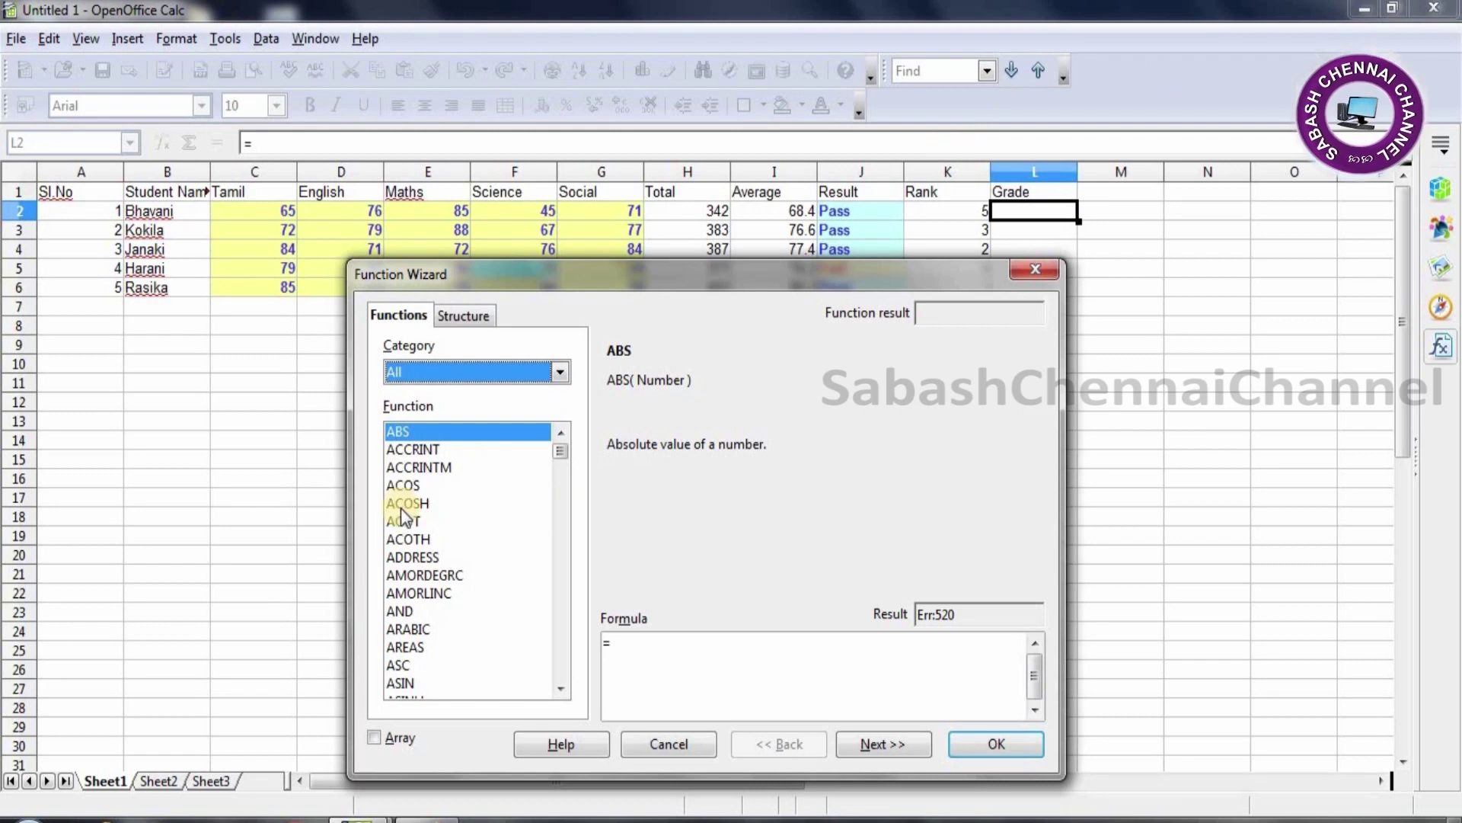
{"action": "left_click", "coordinate": [433, 505]}
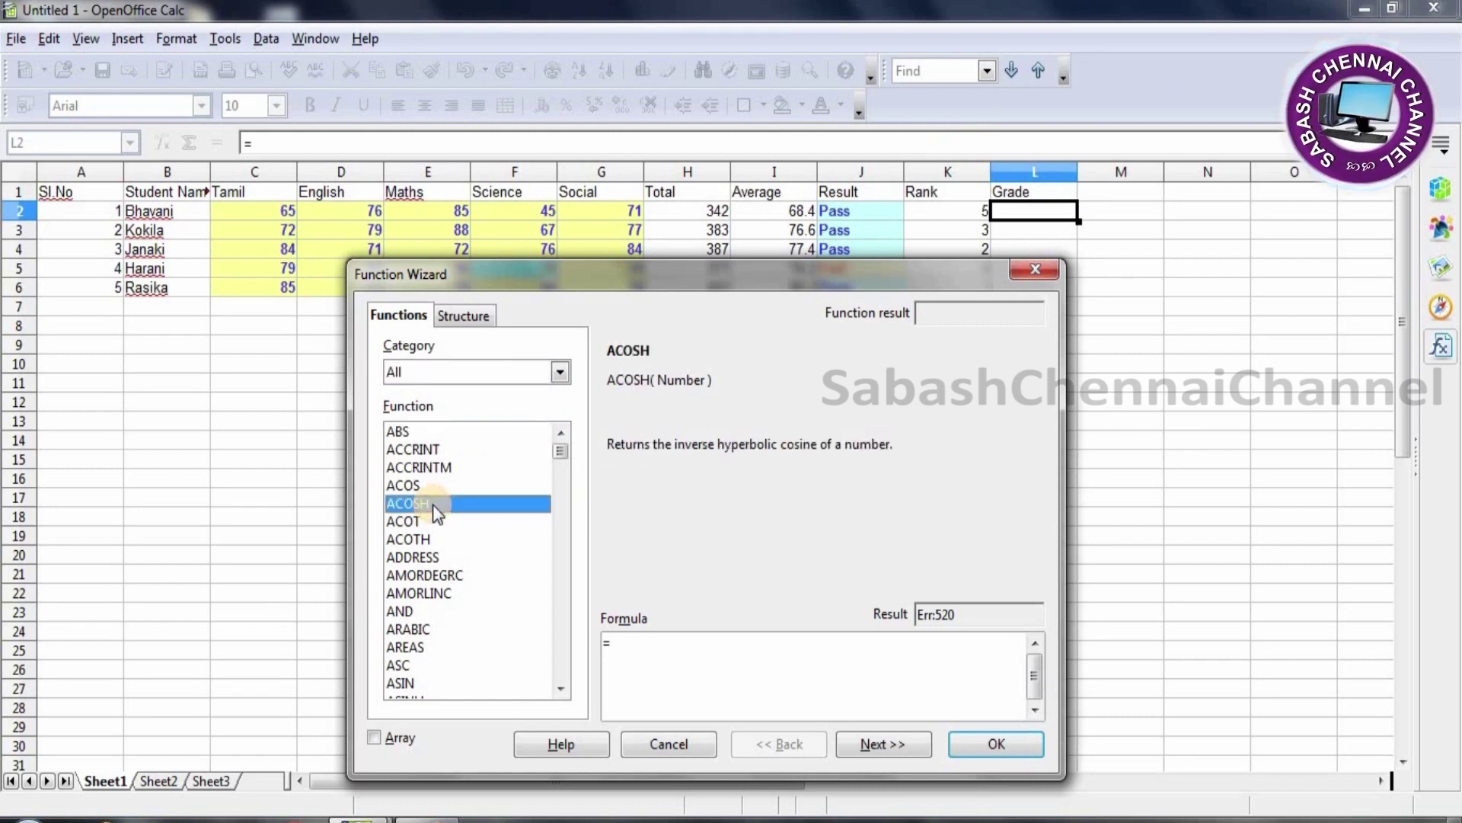
{"action": "key", "text": "i"}
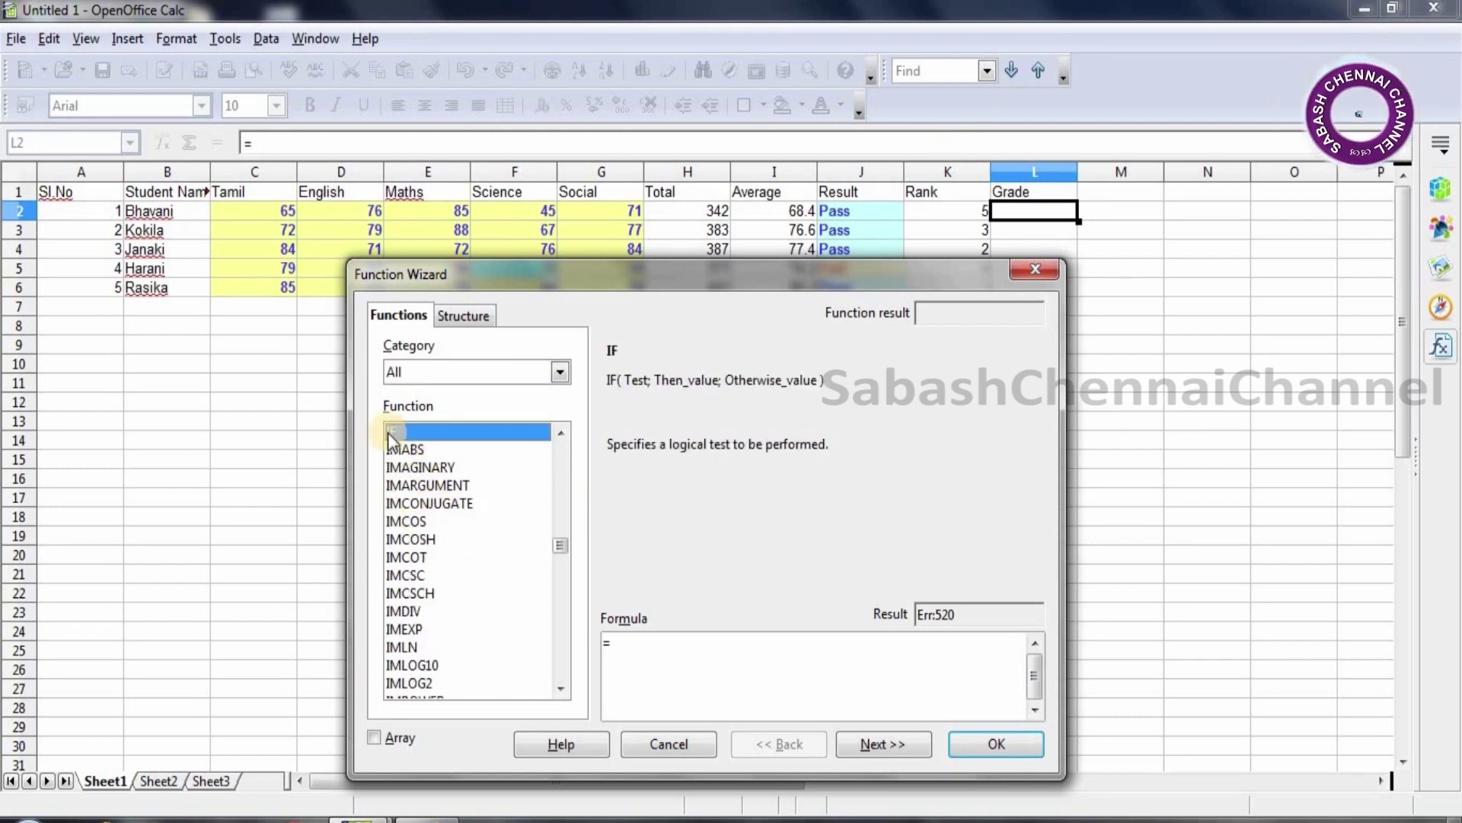
{"action": "double_click", "coordinate": [408, 431]}
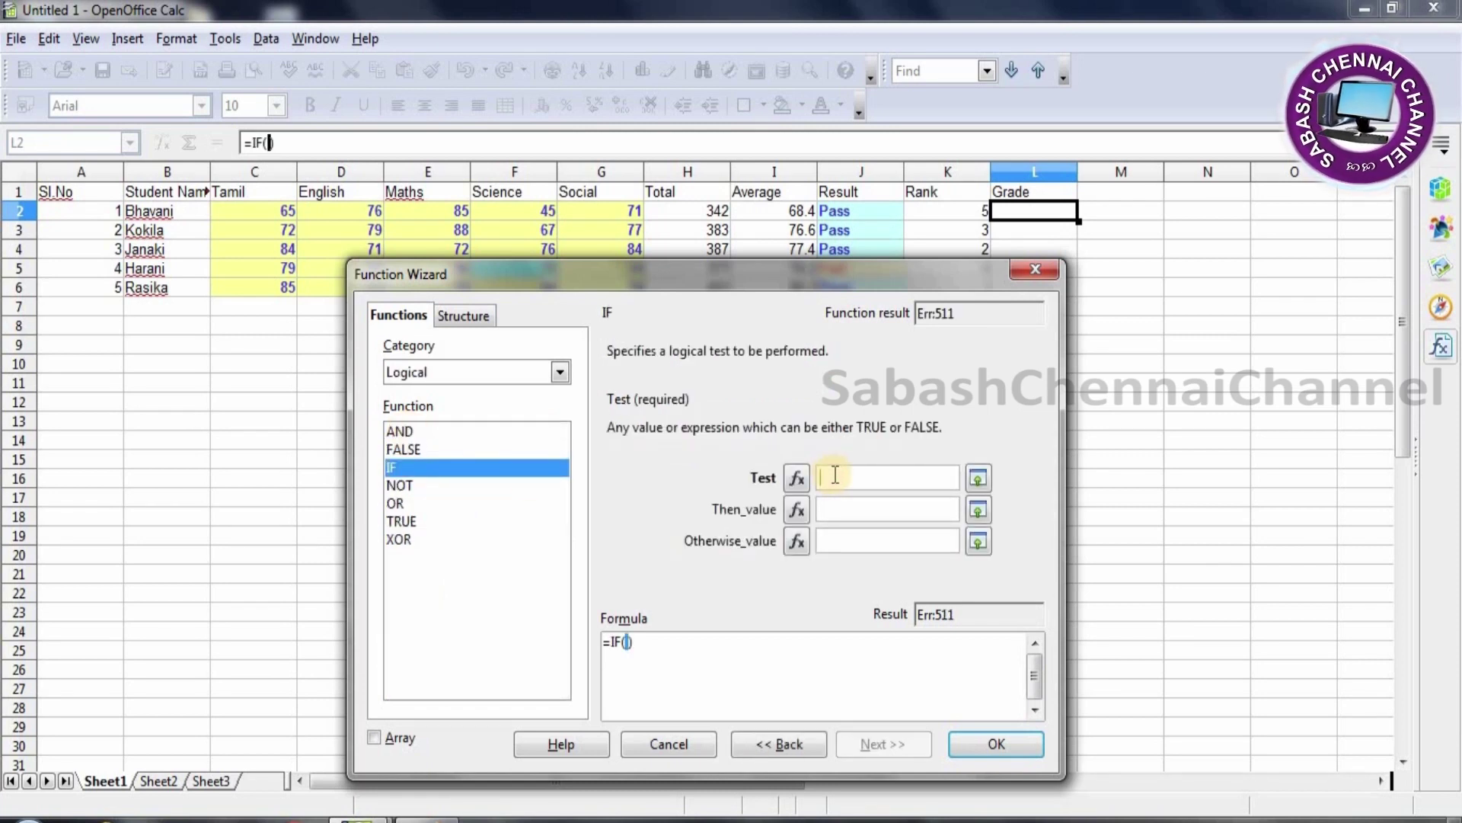
Step: Set the IF test to H2>450, referring to the first student's total
{"action": "left_click", "coordinate": [694, 210]}
{"action": "left_click", "coordinate": [888, 480]}
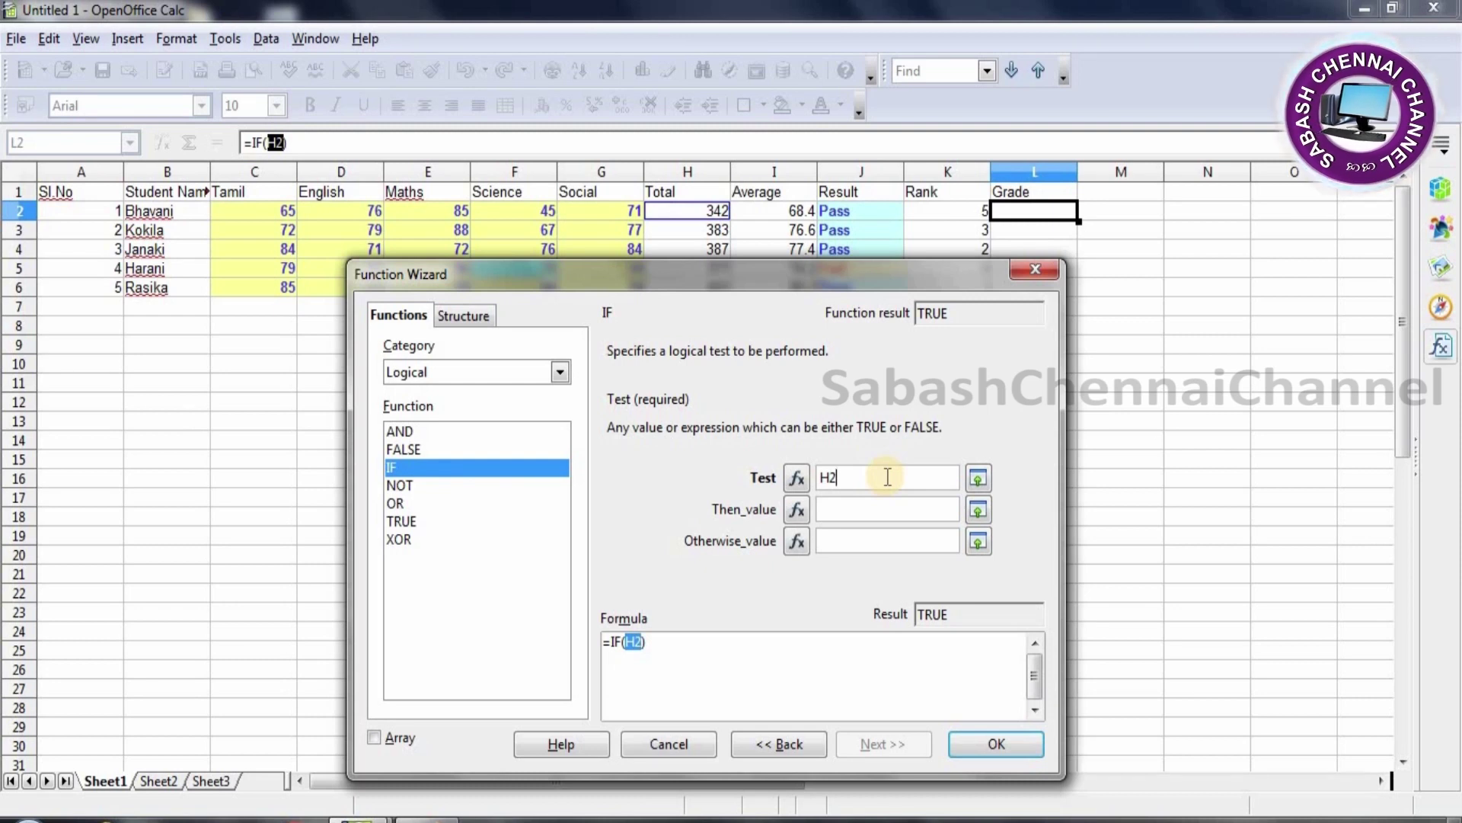
{"action": "type", "text": ">"}
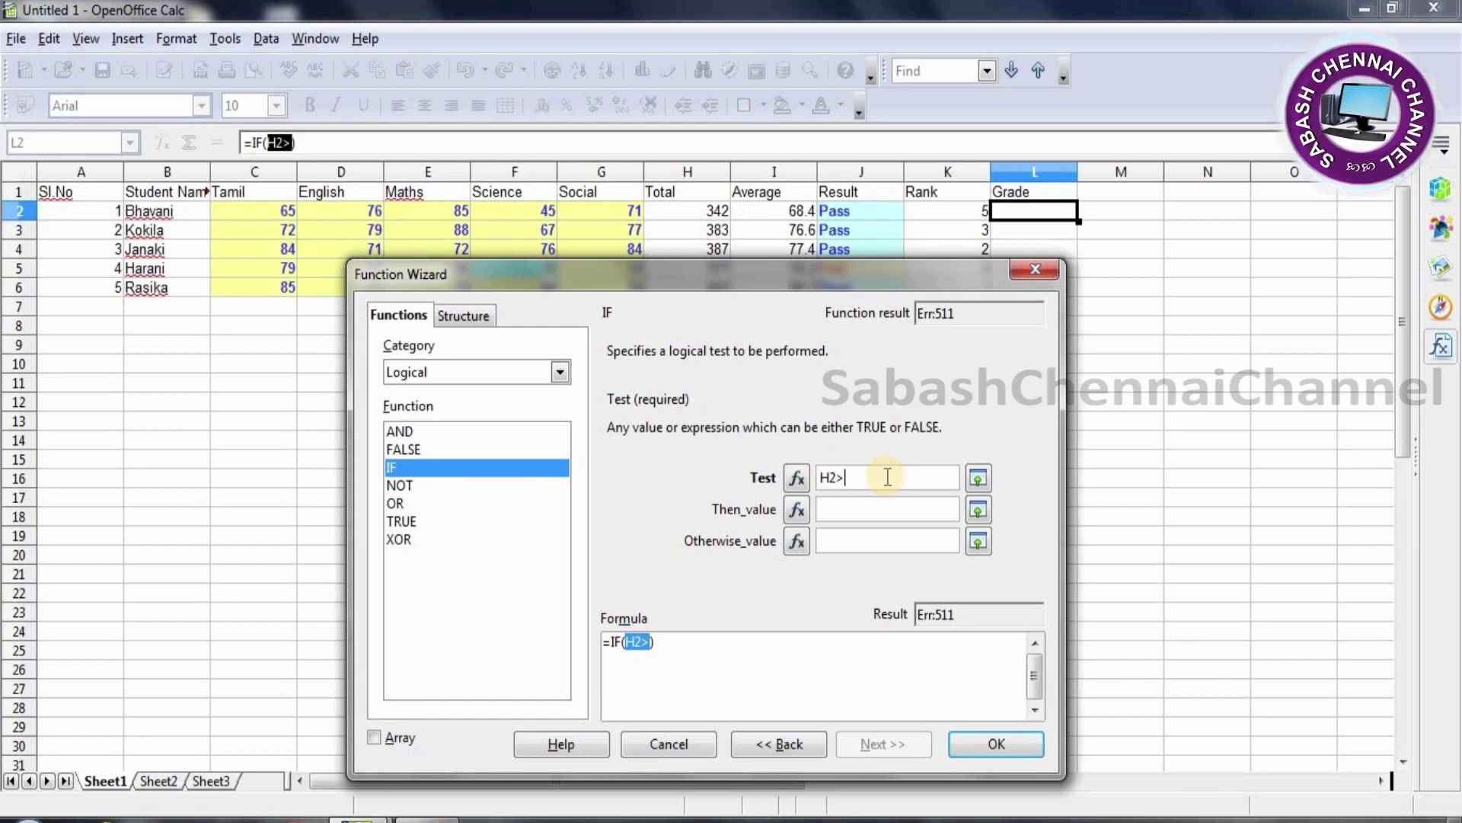
{"action": "type", "text": "450"}
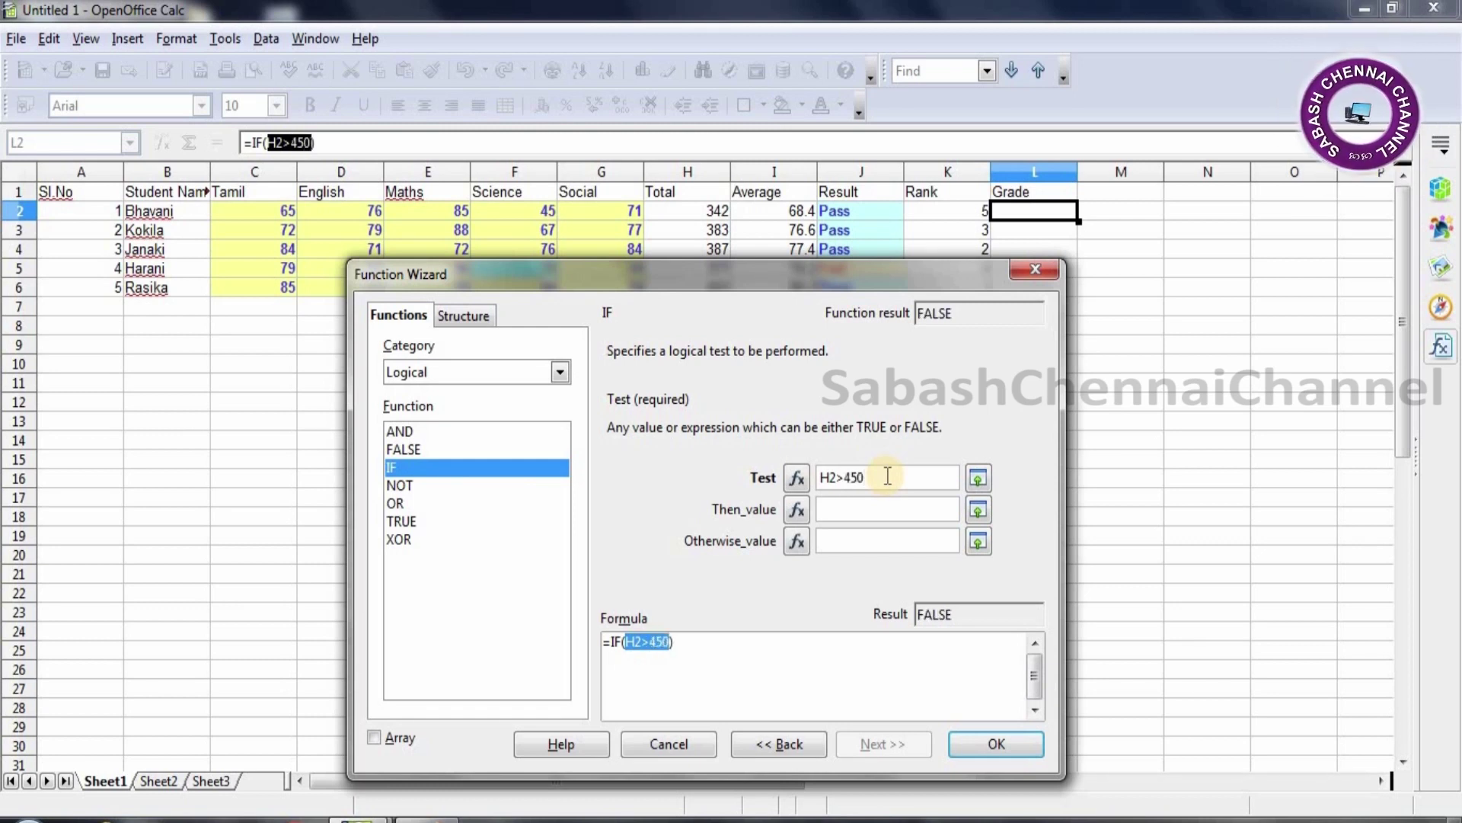
{"action": "left_click", "coordinate": [890, 509]}
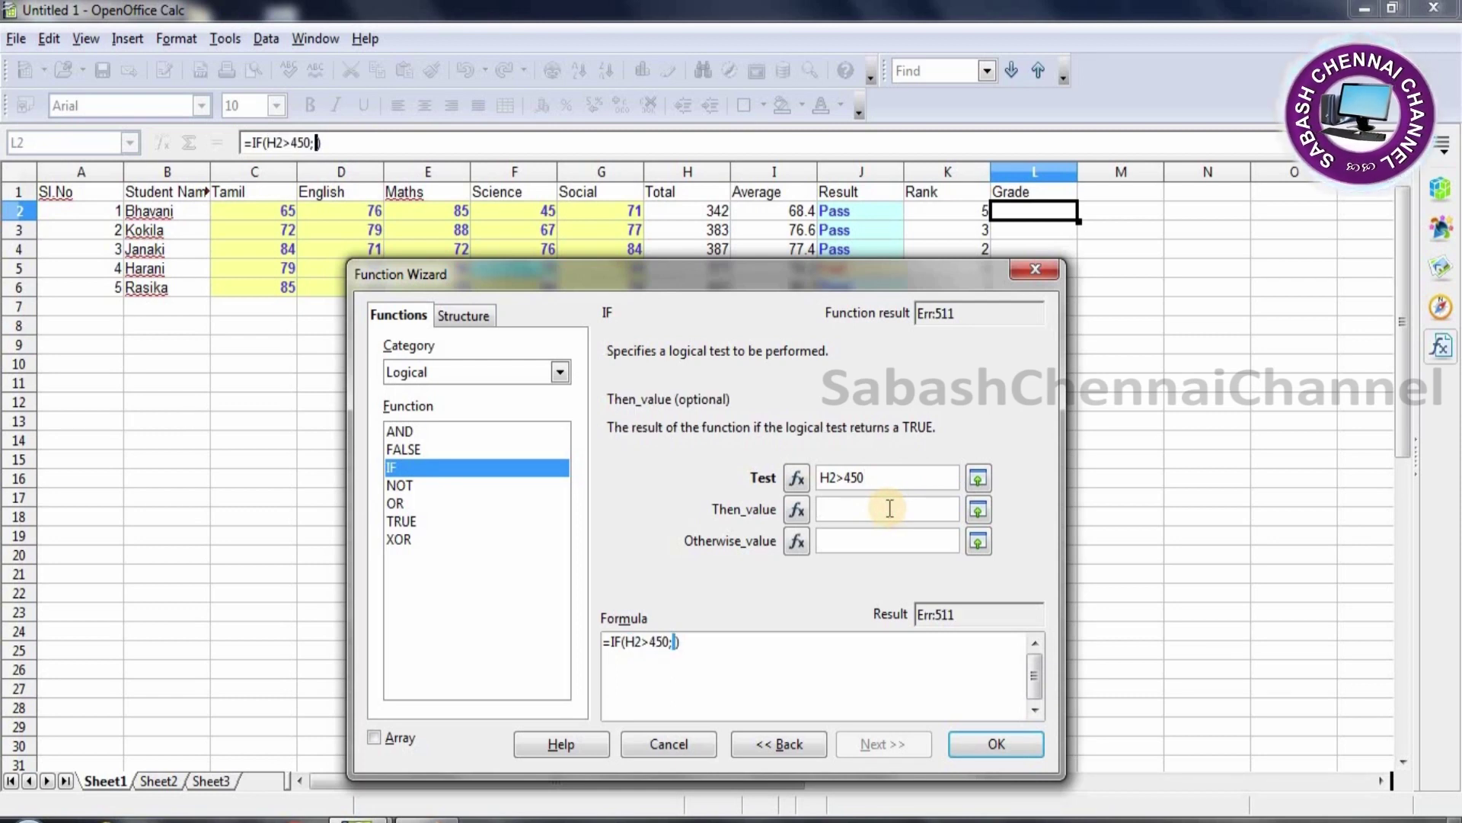
{"action": "type", "text": "\"\";\"\""}
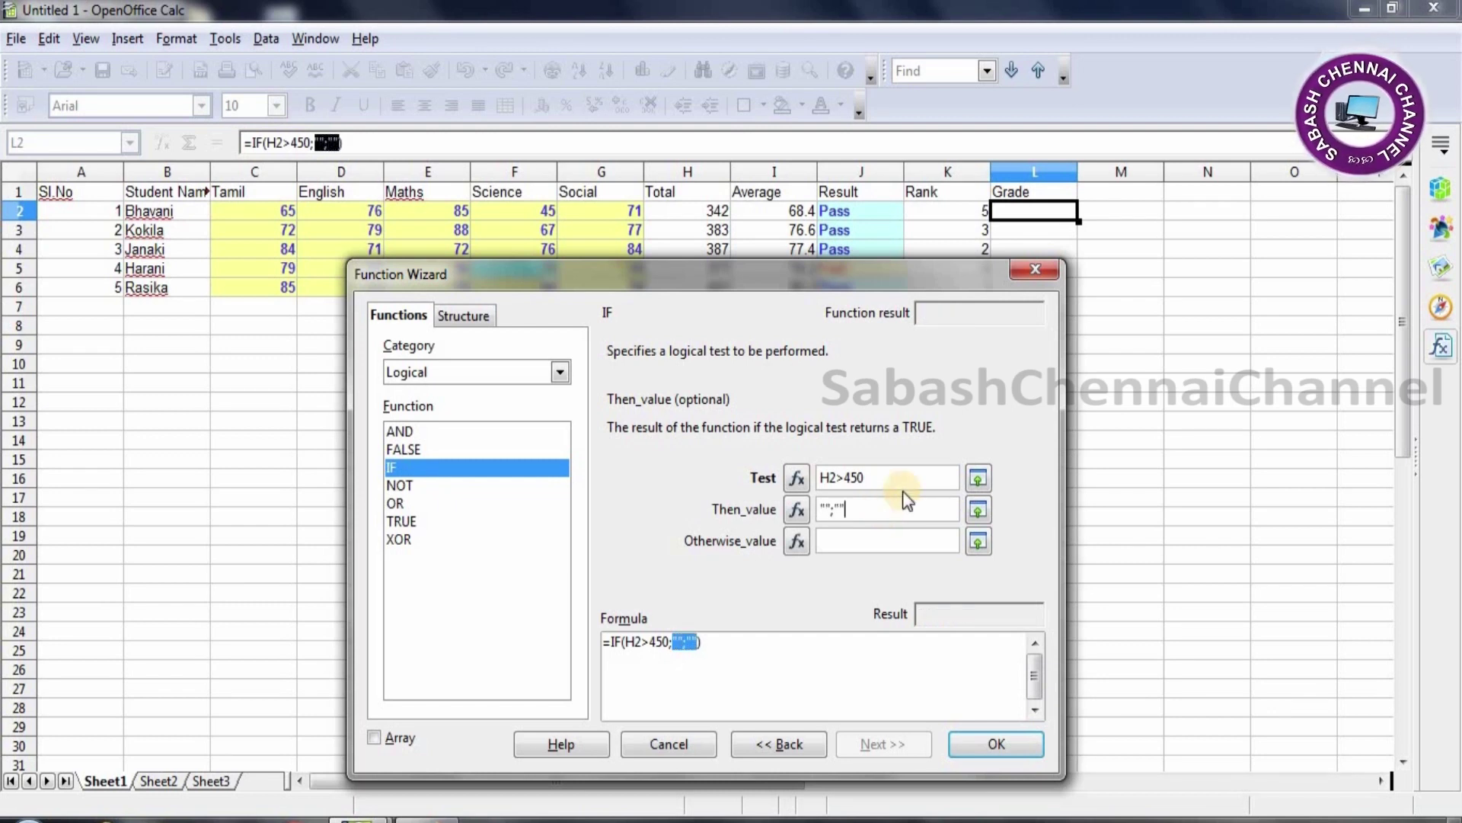
{"action": "left_click", "coordinate": [744, 643]}
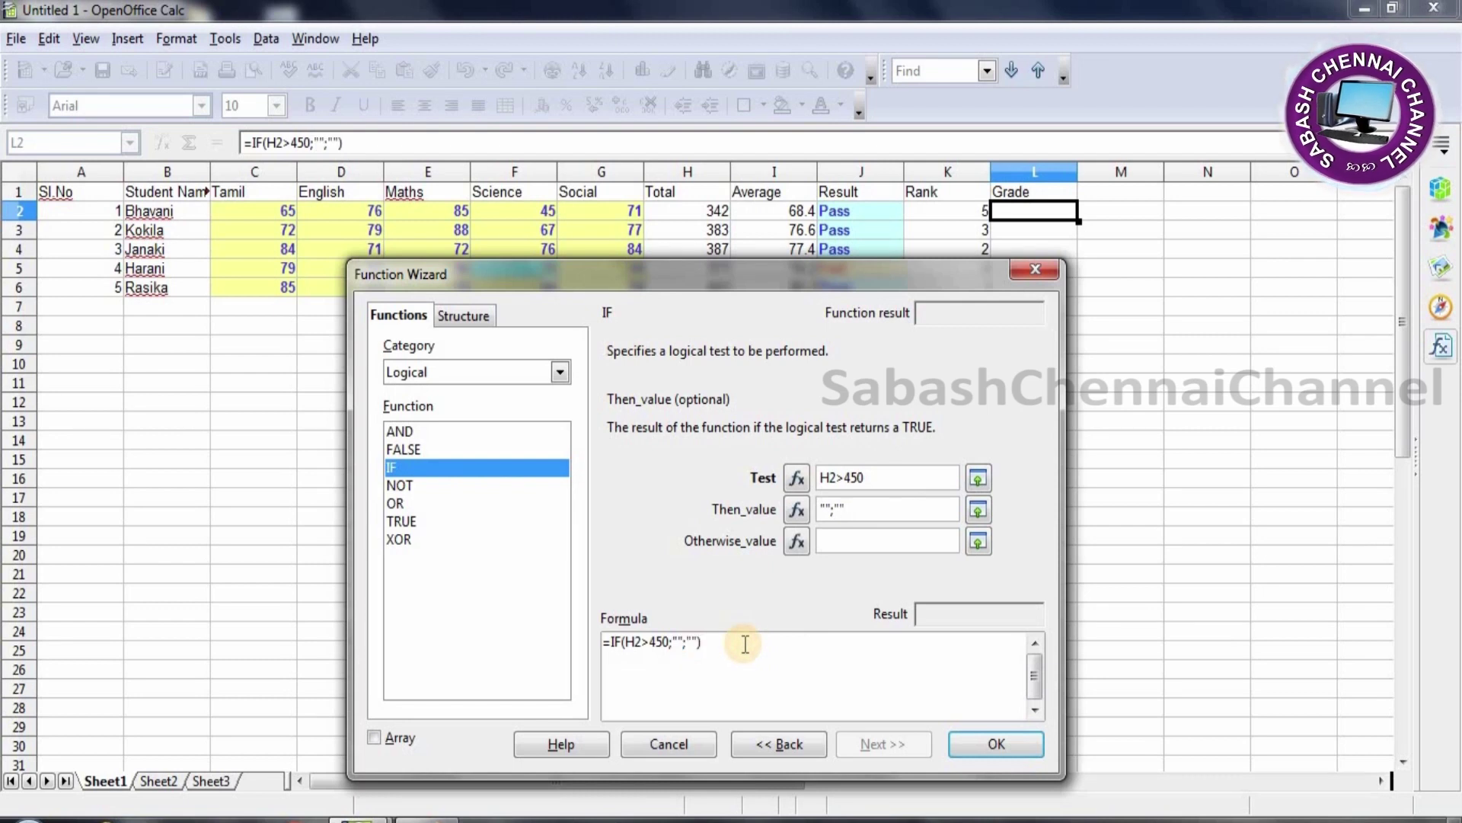
{"action": "left_click", "coordinate": [859, 512]}
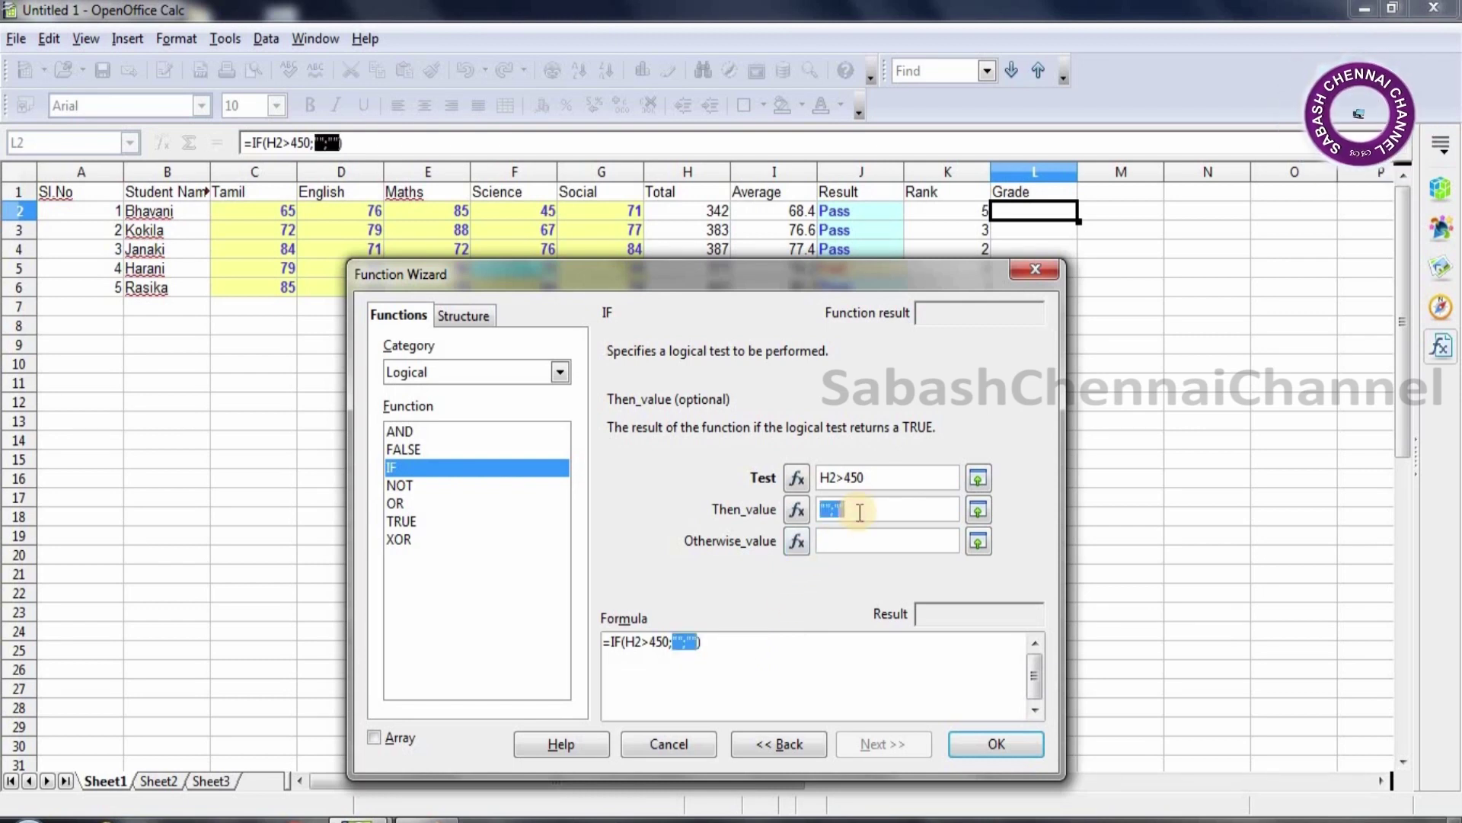
{"action": "key", "text": "BackSpace"}
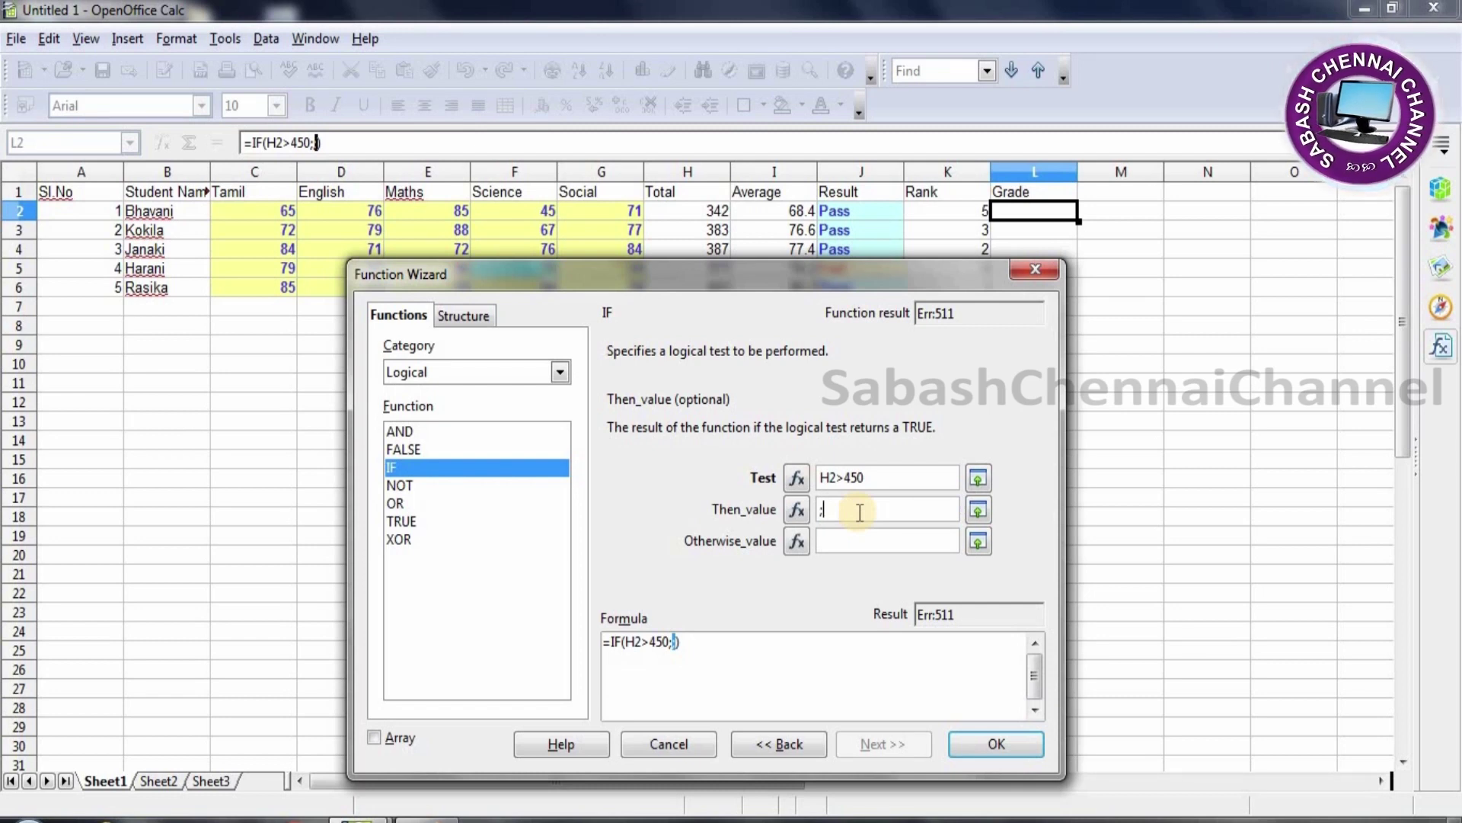
Step: Enter "Grade I" as the then value in the formula text, followed by a semicolon for the otherwise value
{"action": "left_click", "coordinate": [669, 644]}
{"action": "left_click", "coordinate": [678, 644]}
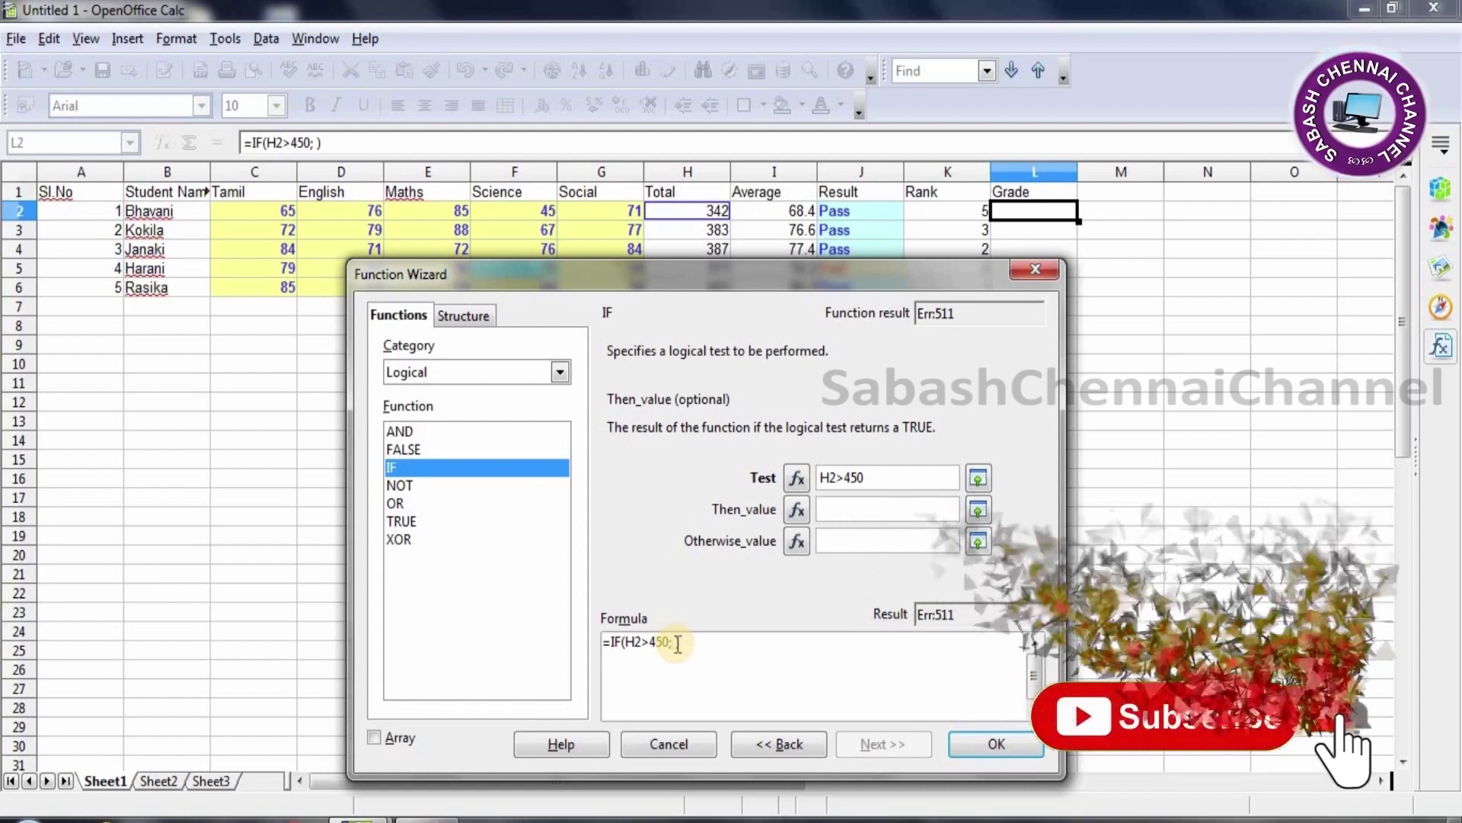
{"action": "type", "text": "\"Fa"}
{"action": "key", "text": "BackSpace"}
{"action": "key", "text": "BackSpace"}
{"action": "type", "text": "Grade I\""}
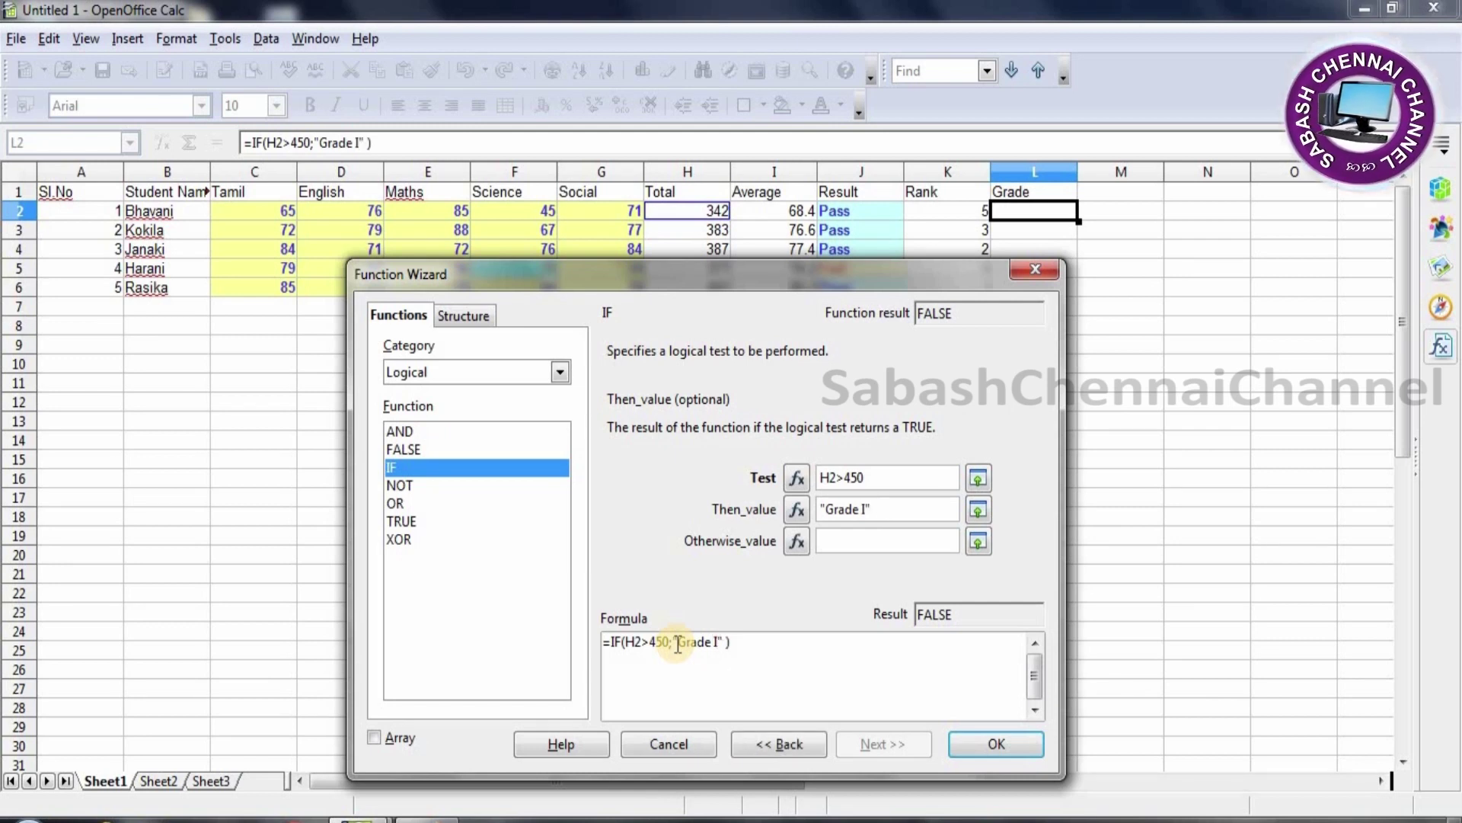
{"action": "type", "text": ";"}
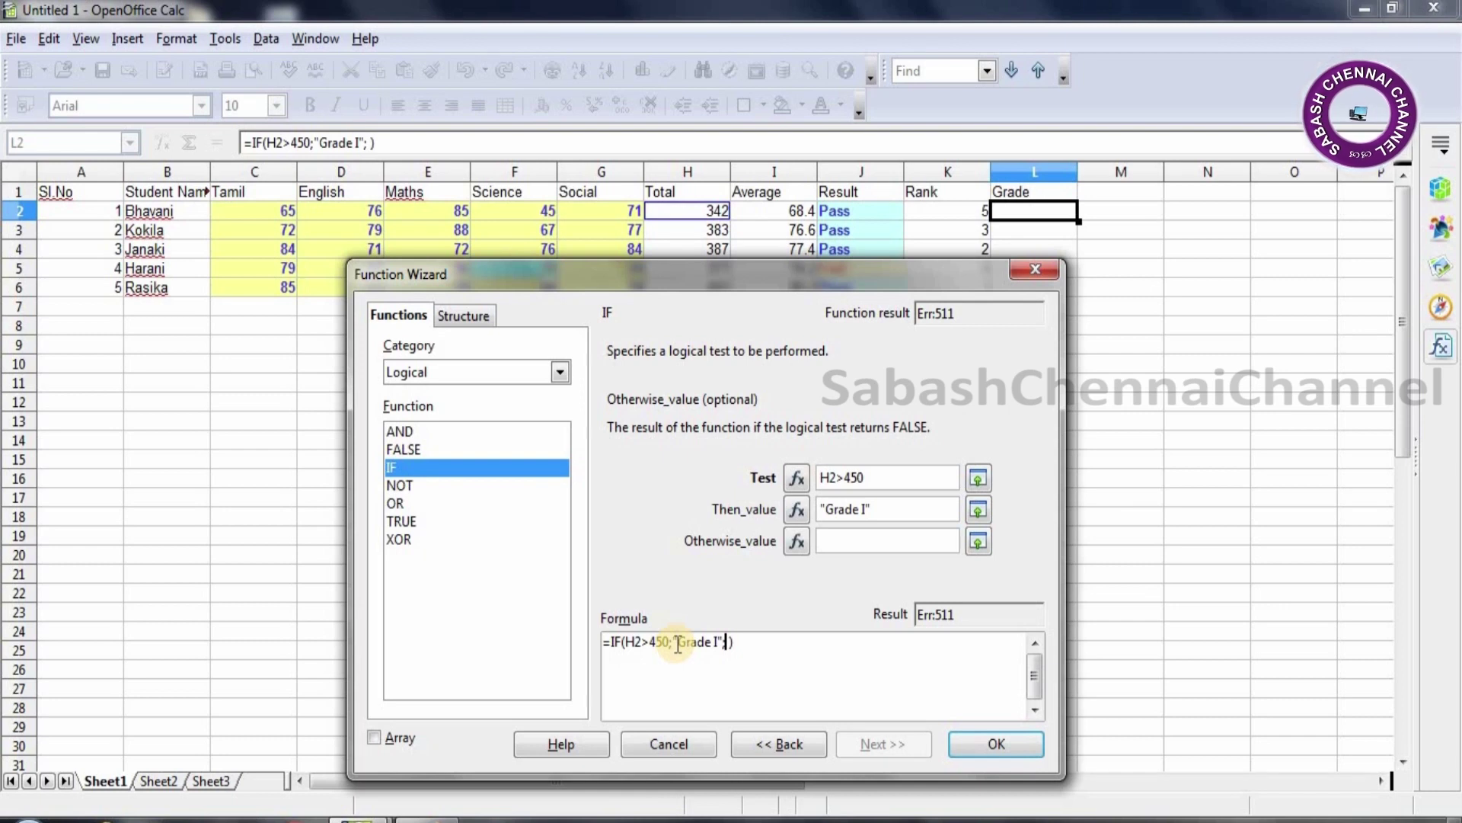
{"action": "type", "text": "Grade"}
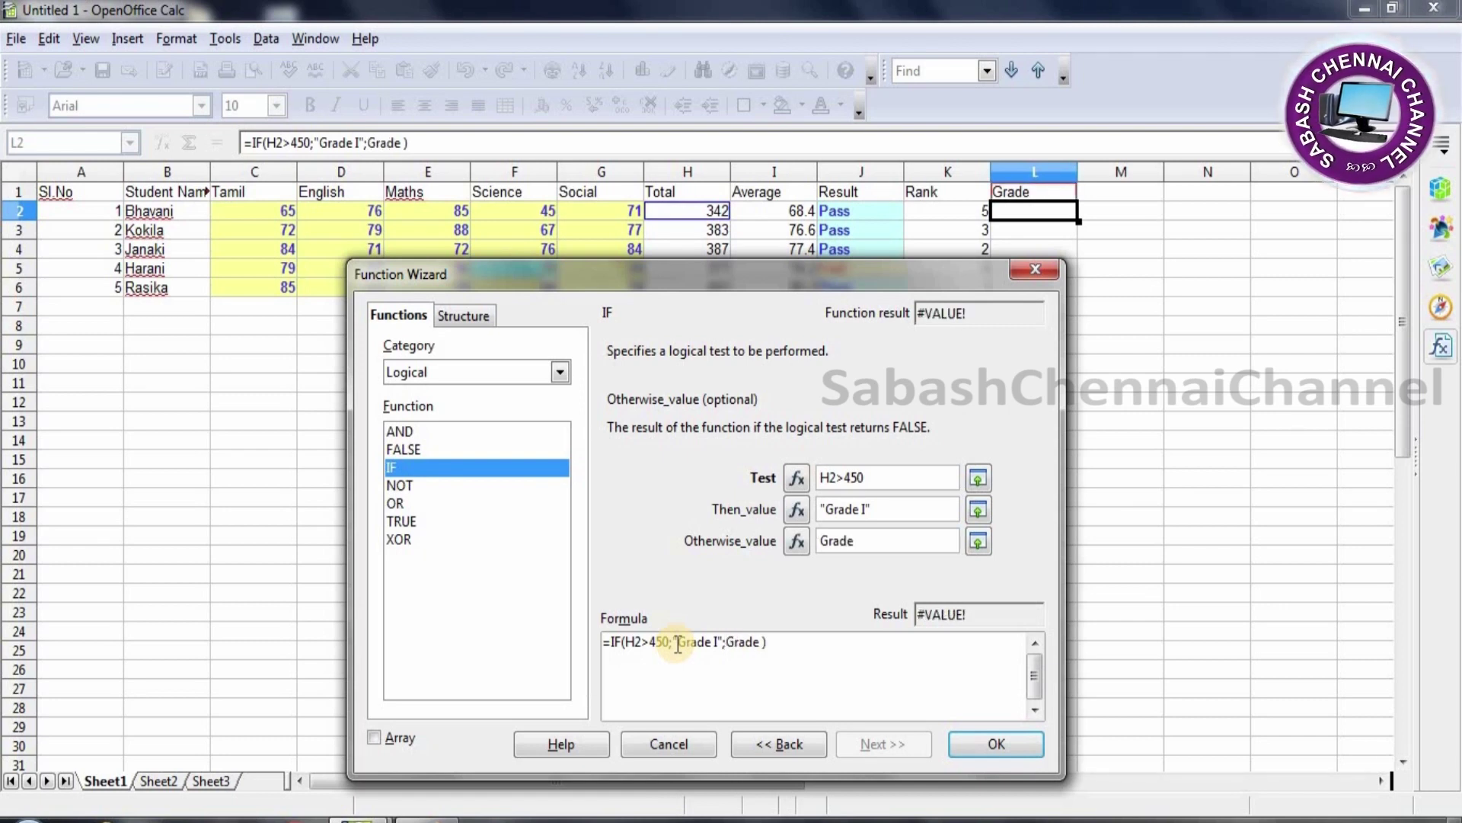
{"action": "type", "text": "4"}
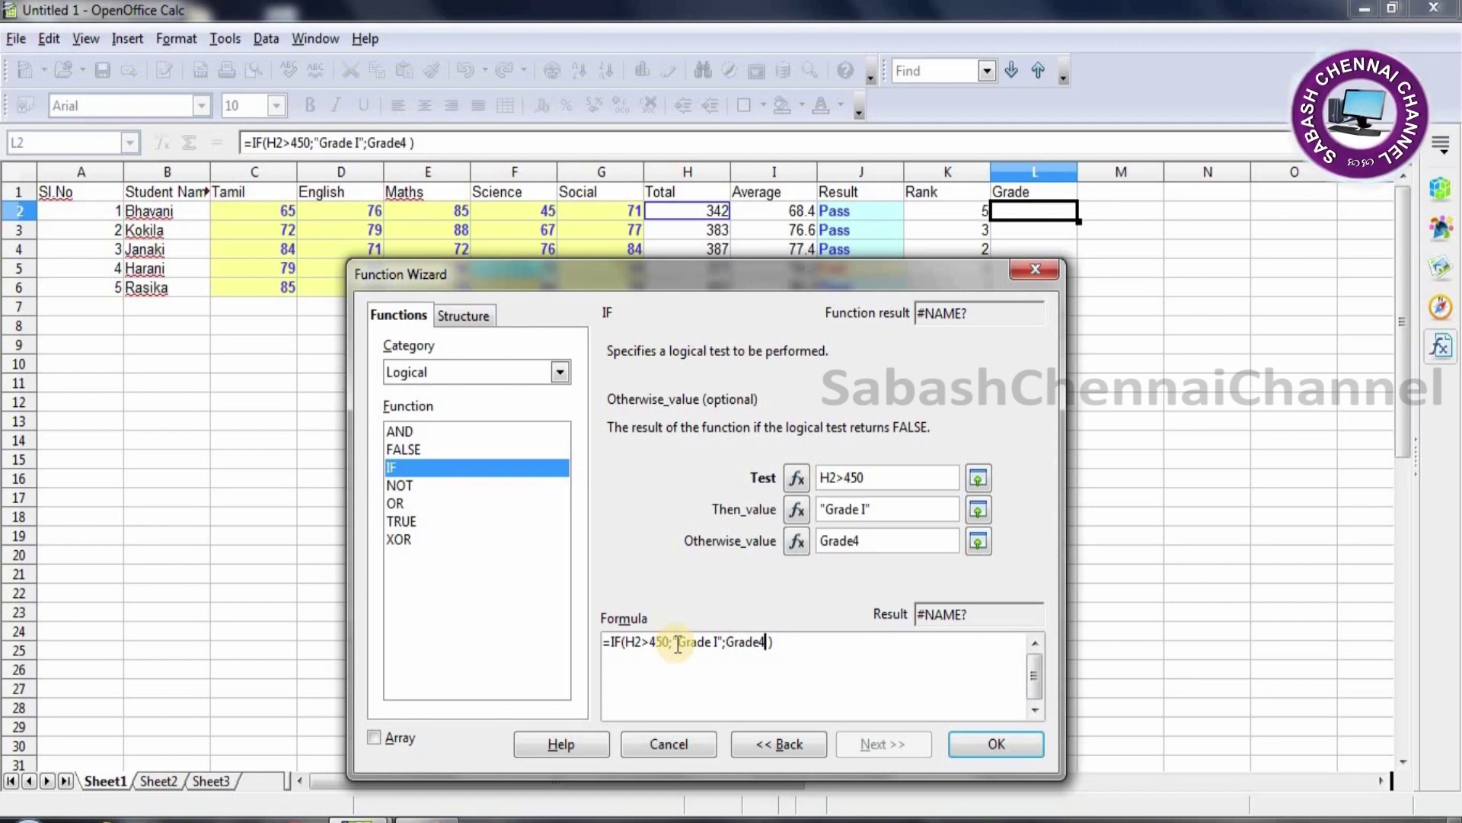
{"action": "key", "text": "BackSpace"}
{"action": "key", "text": "BackSpace"}
{"action": "key", "text": "BackSpace"}
{"action": "key", "text": "BackSpace"}
{"action": "key", "text": "BackSpace"}
{"action": "key", "text": "BackSpace"}
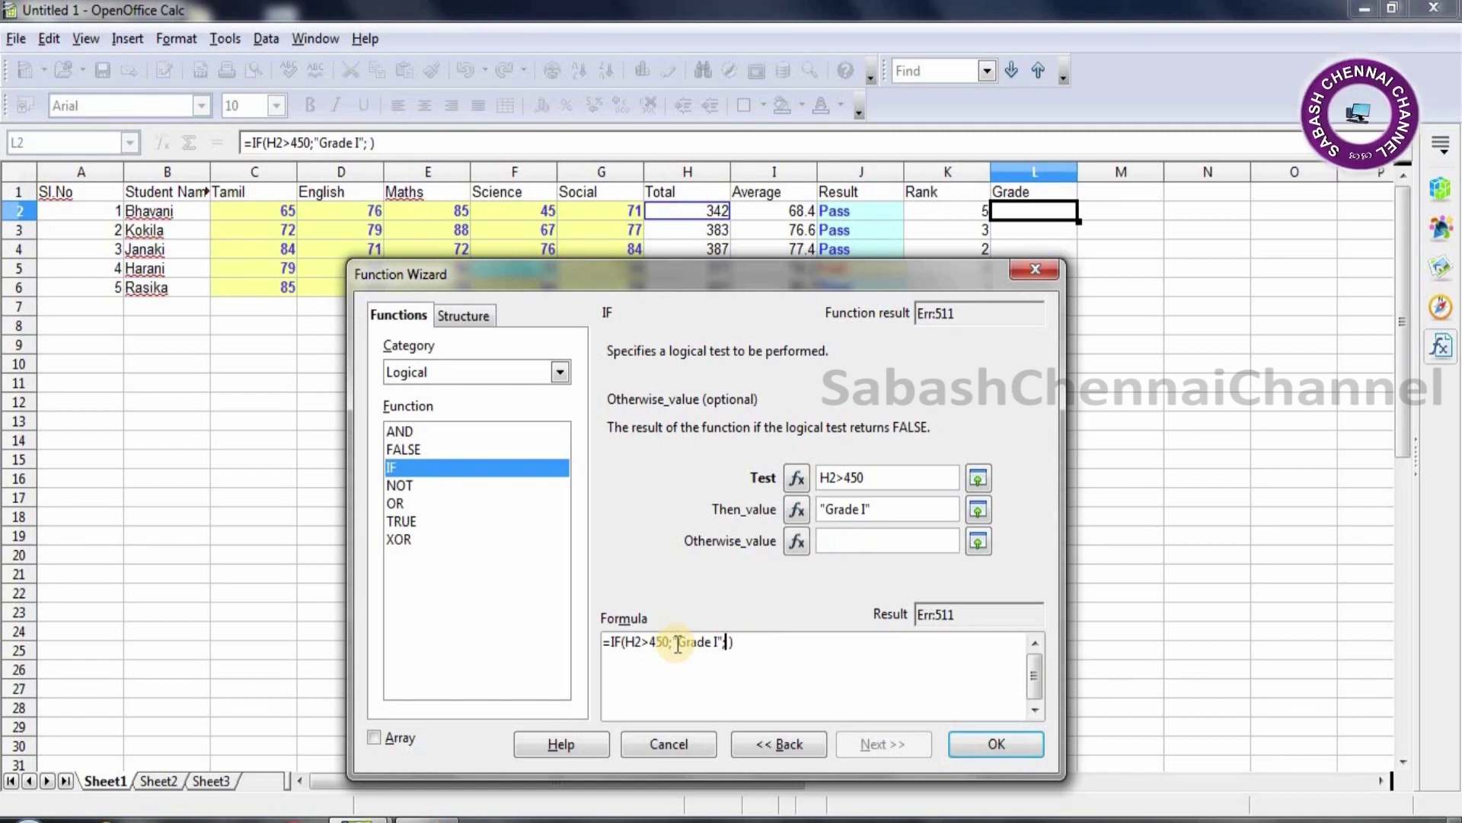
Step: Enter "Grade4" in quotation marks as the otherwise value of the IF formula
{"action": "type", "text": "\""}
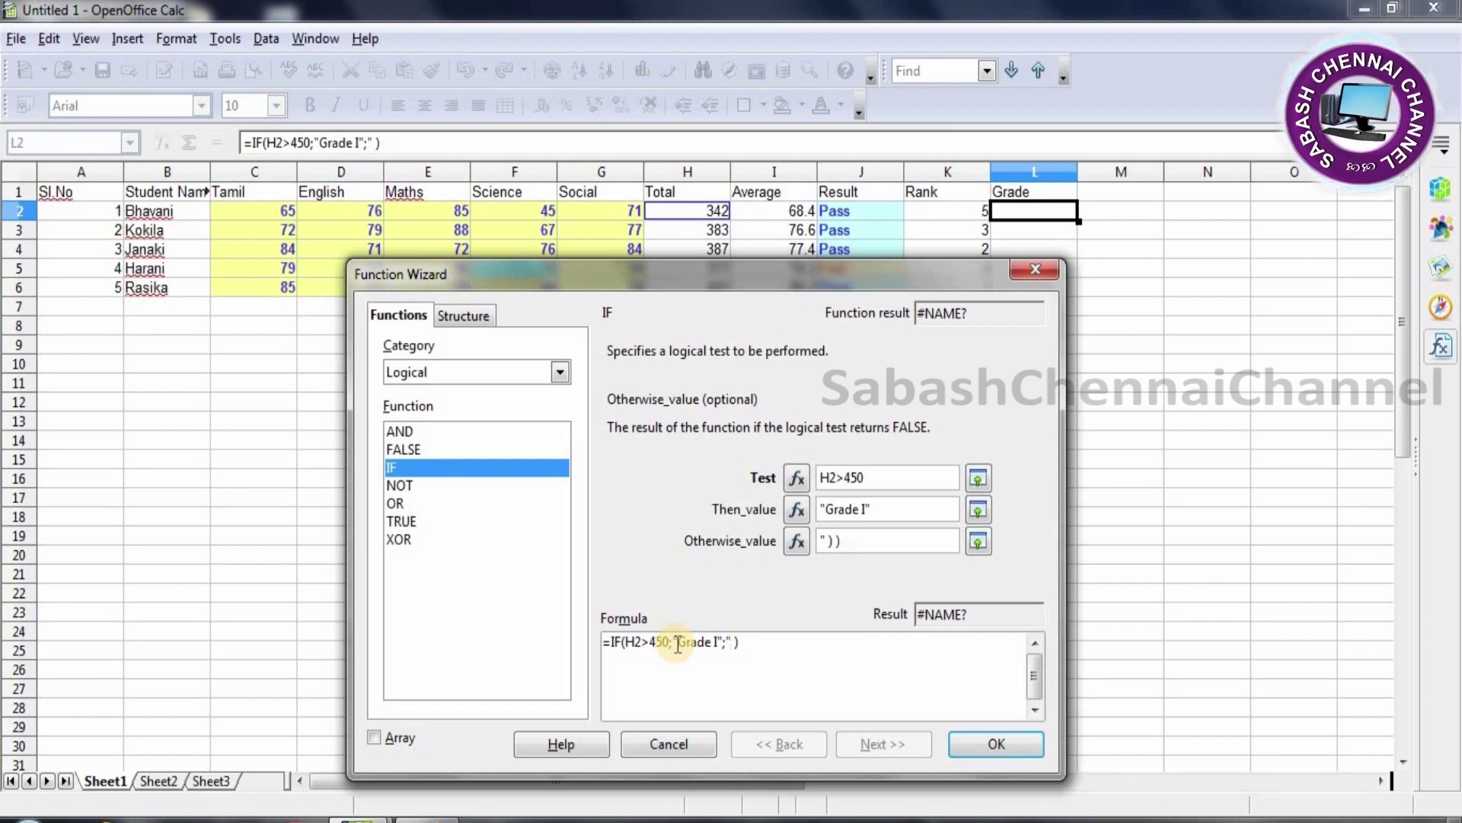
{"action": "type", "text": "Gr"}
{"action": "type", "text": "ade"}
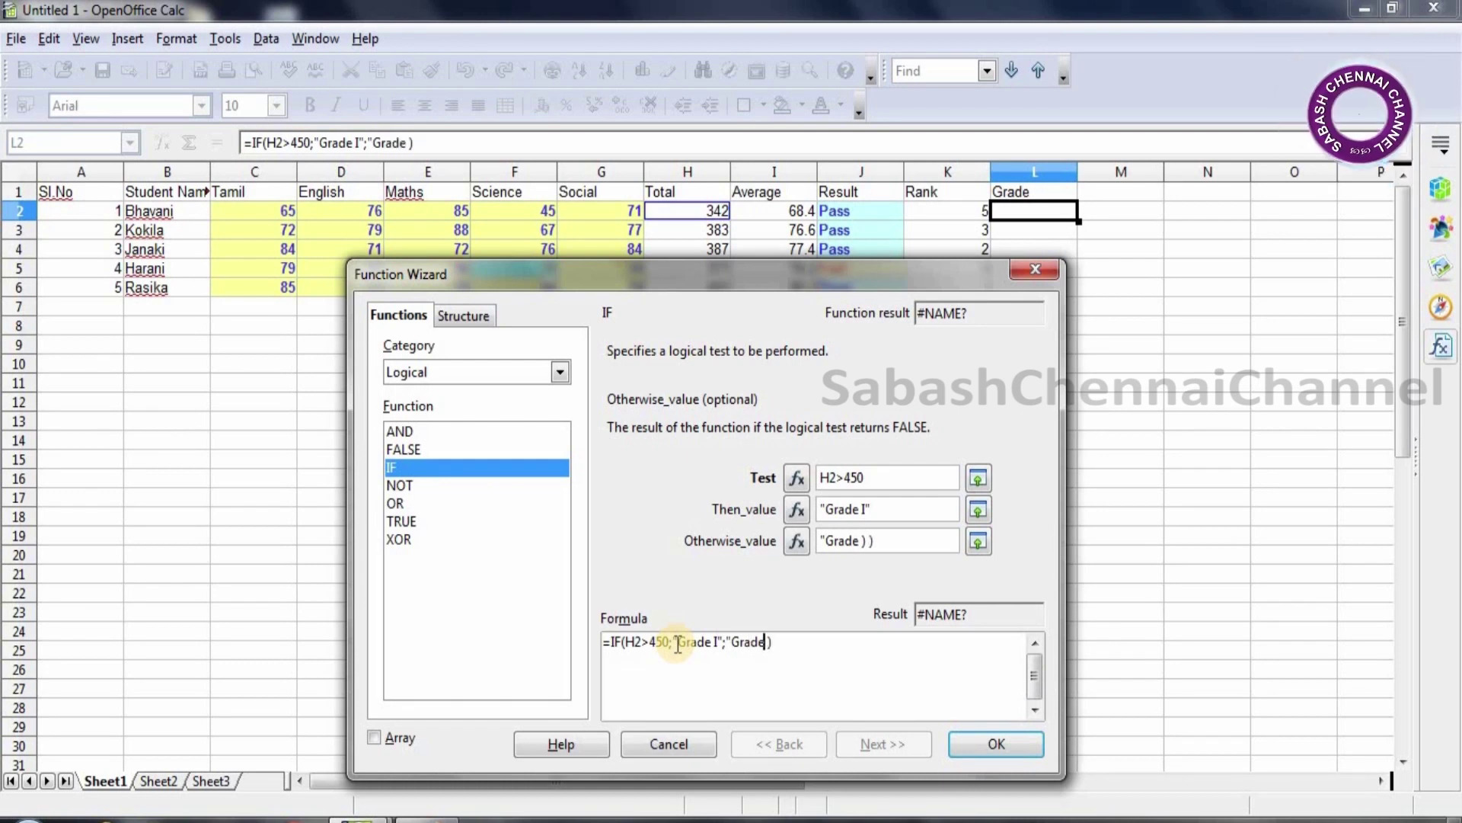
{"action": "type", "text": "4"}
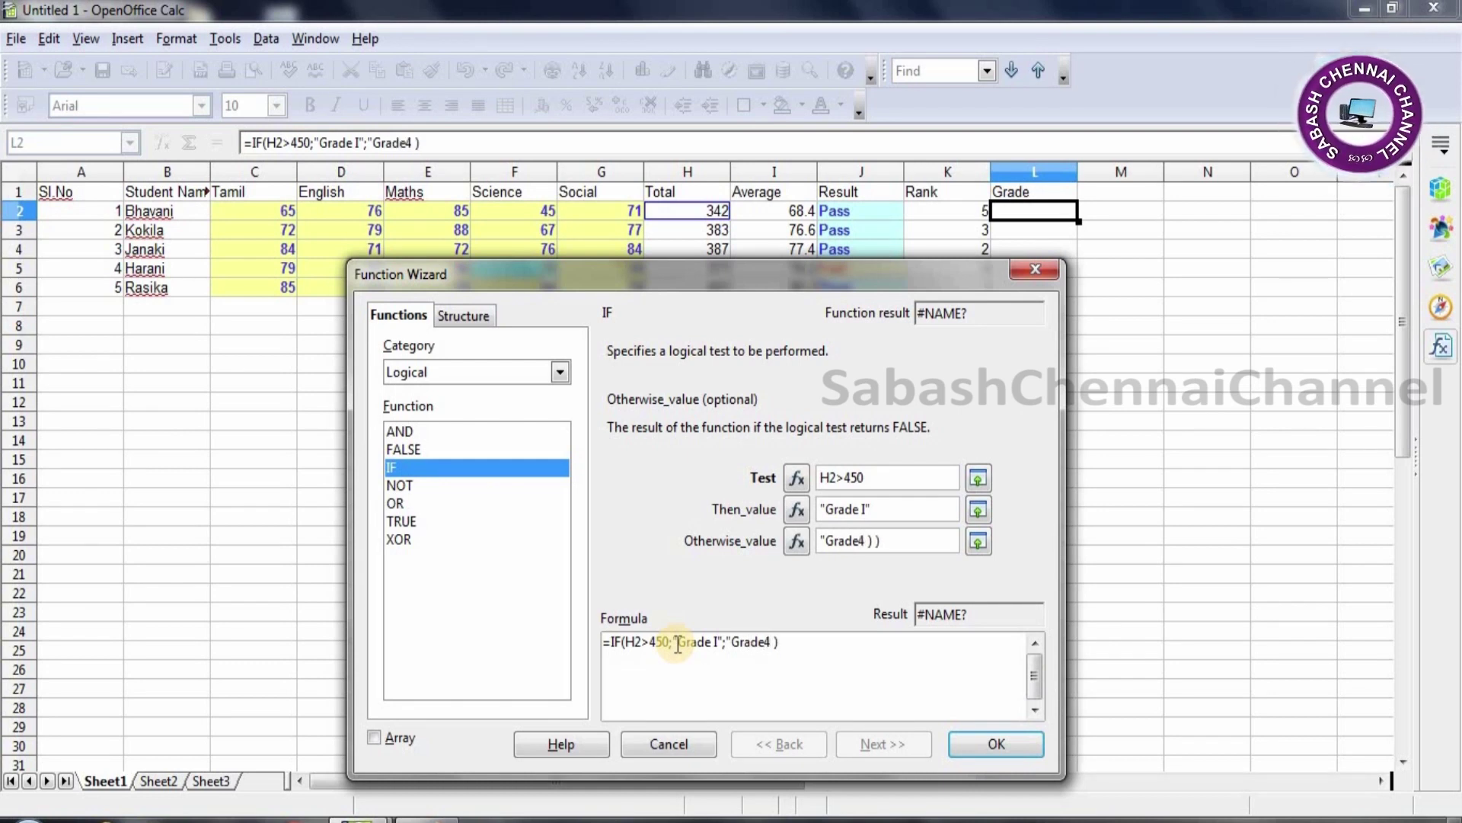
{"action": "type", "text": "\""}
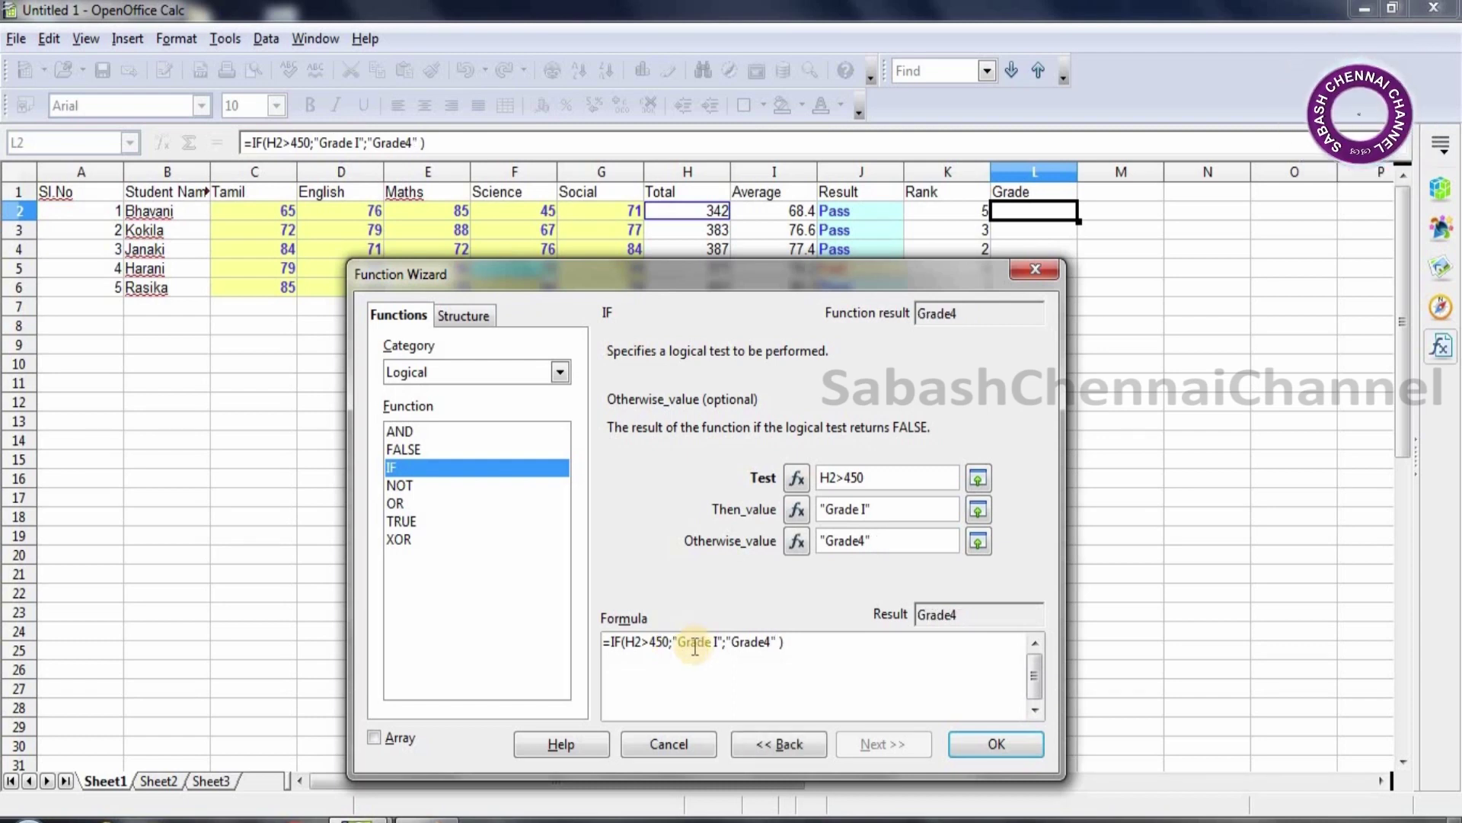
Step: Delete the "Grade I" then value, including its quotation marks, from the formula text
{"action": "left_click", "coordinate": [673, 641]}
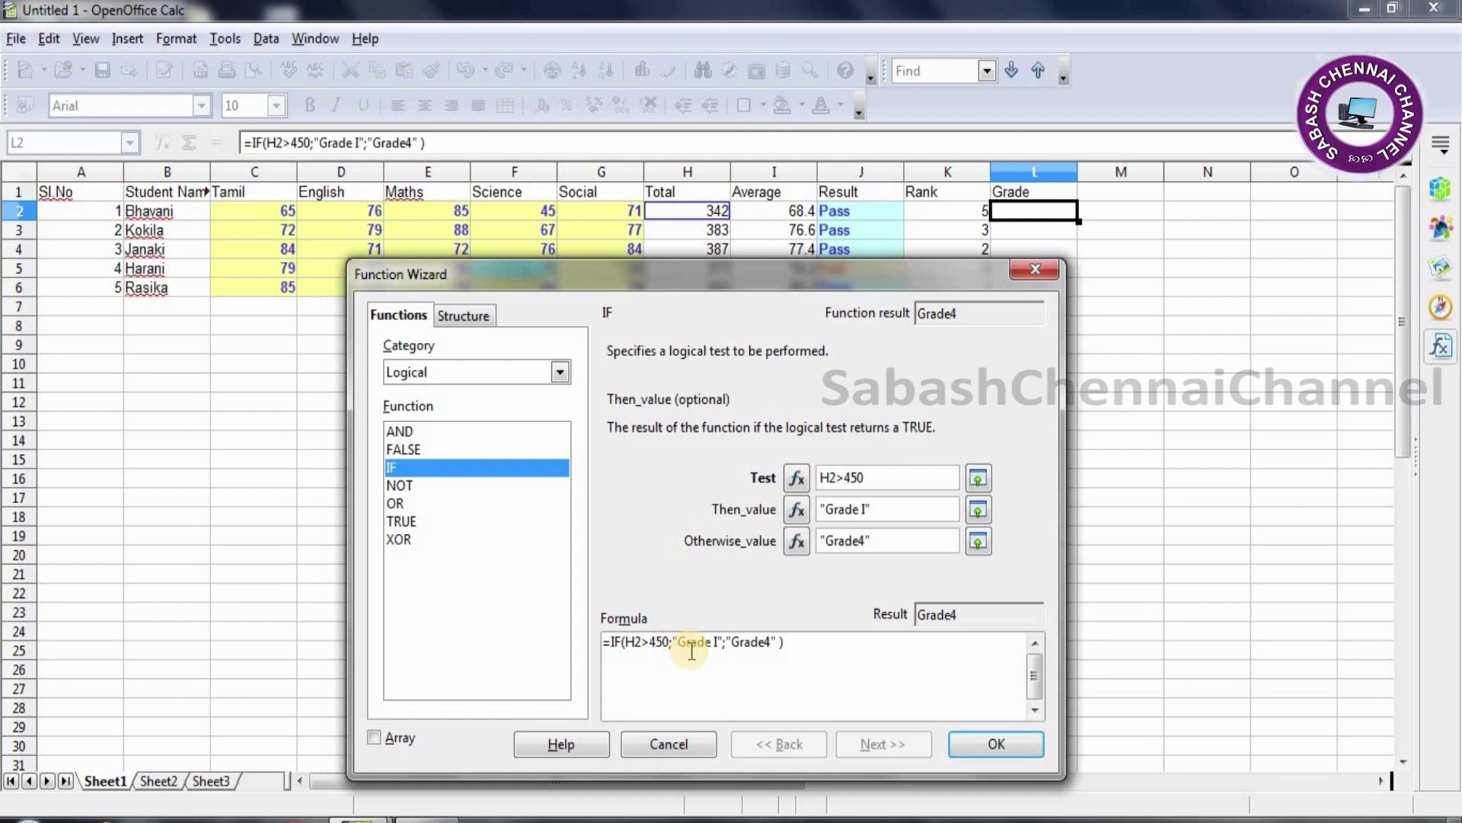
{"action": "key", "text": "BackSpace"}
{"action": "key", "text": "Delete"}
{"action": "key", "text": "Delete"}
{"action": "key", "text": "Delete"}
{"action": "key", "text": "Delete"}
{"action": "key", "text": "Delete"}
{"action": "key", "text": "Delete"}
{"action": "key", "text": "Delete"}
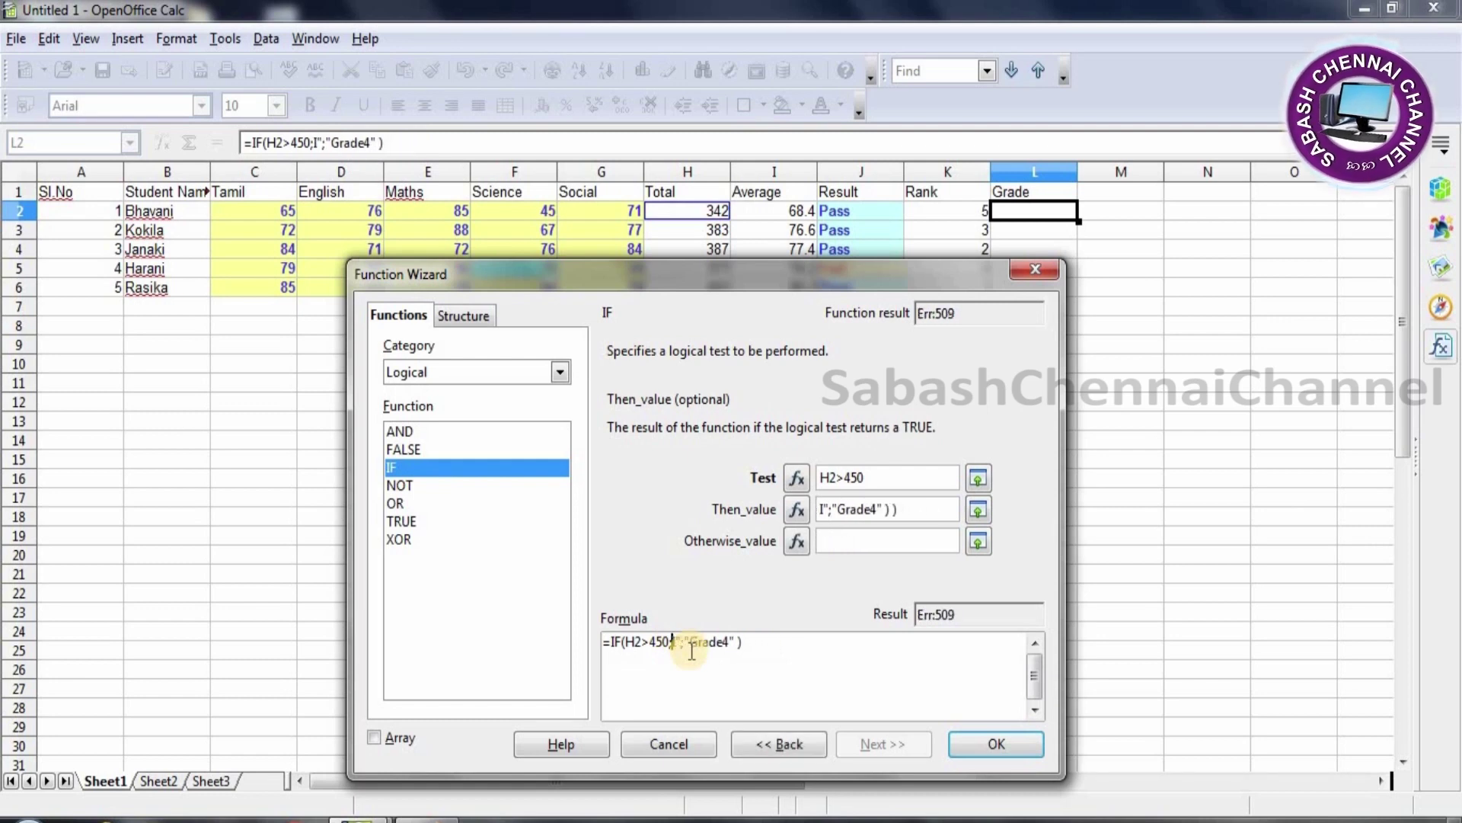
{"action": "key", "text": "Delete"}
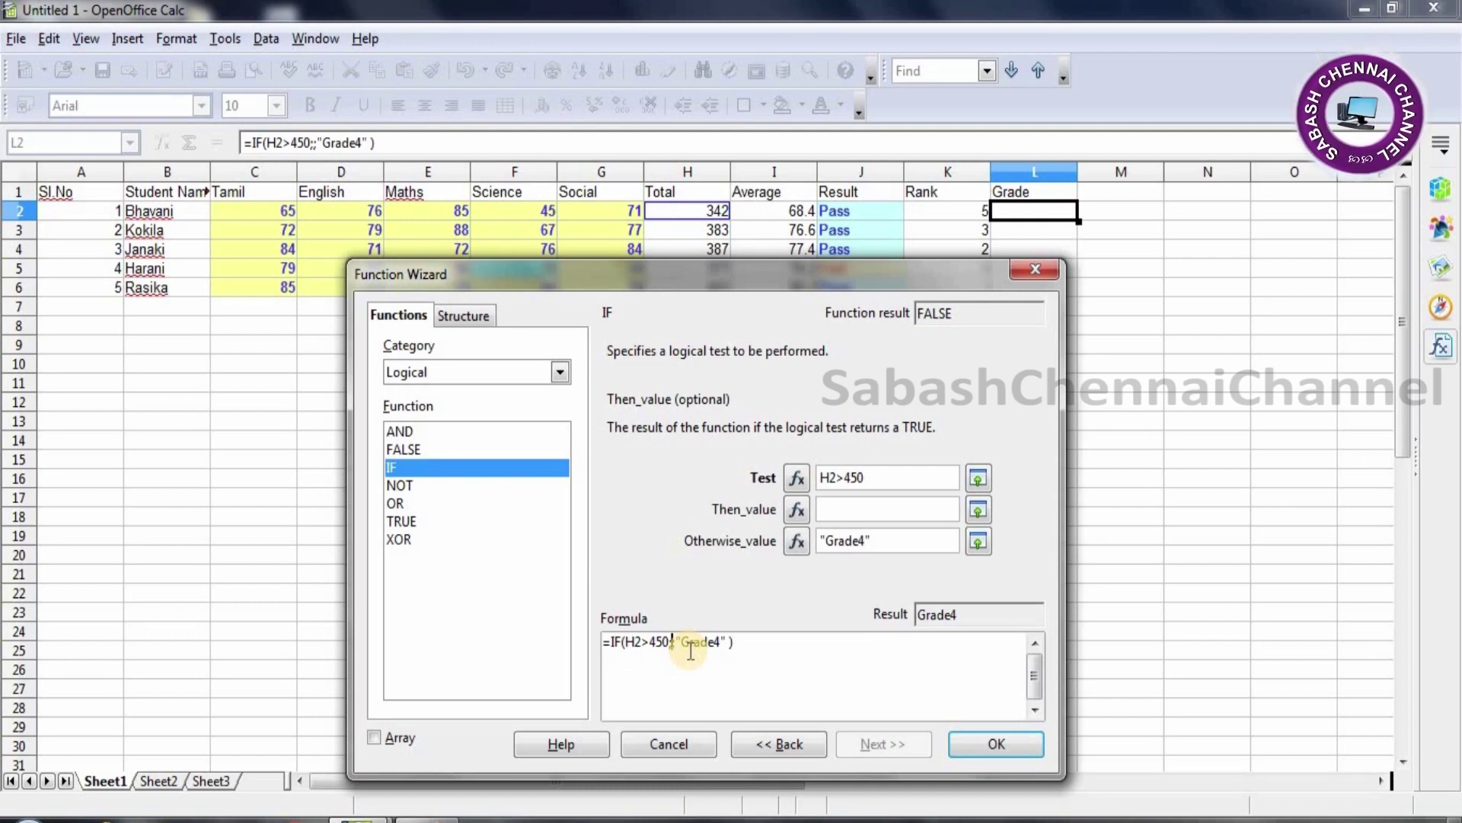
Step: Insert a nested IF with the test h2>400 before "Grade4" in the formula text, followed by a semicolon
{"action": "type", "text": "if("}
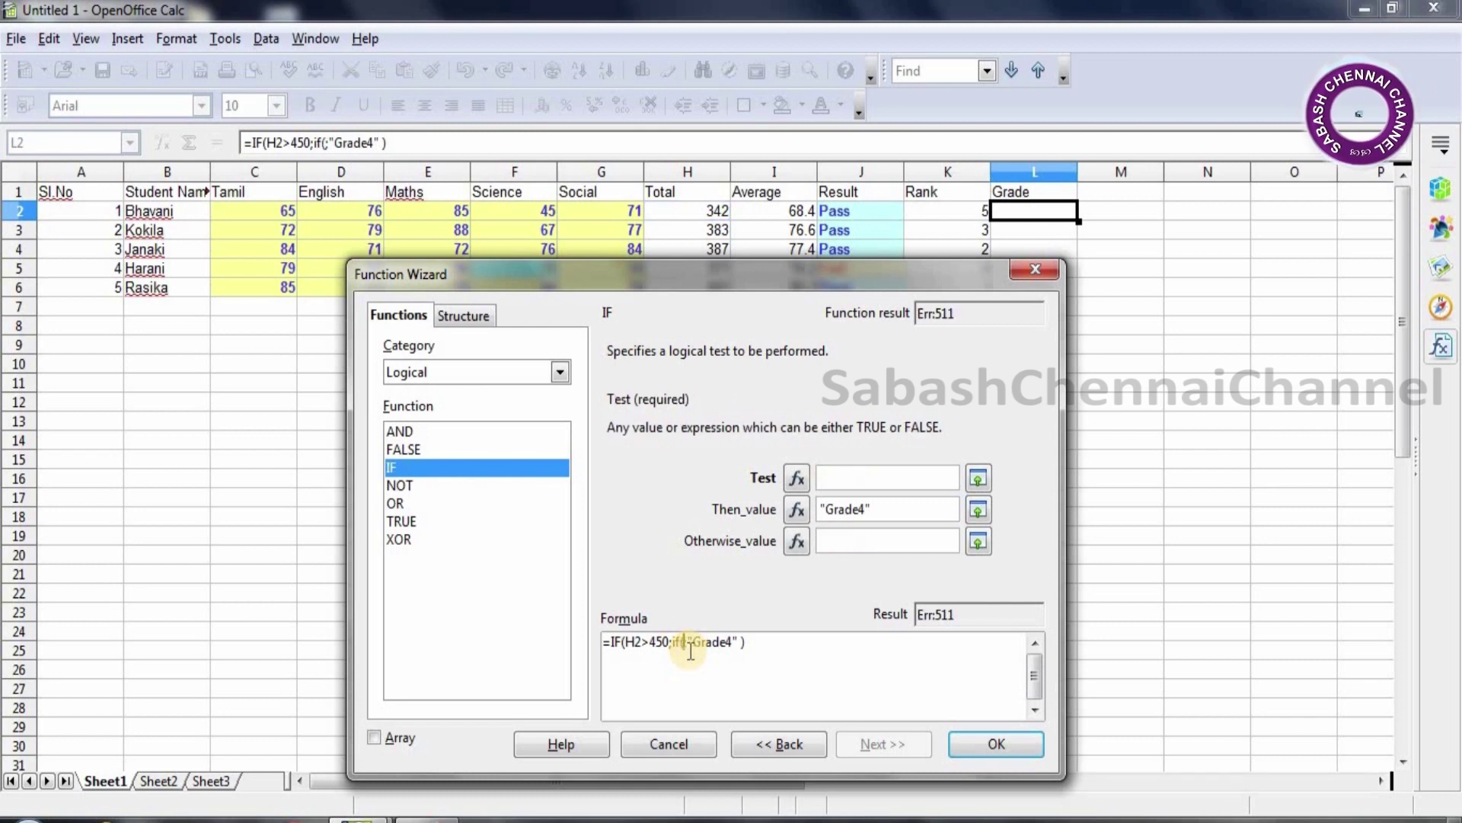
{"action": "type", "text": "h2"}
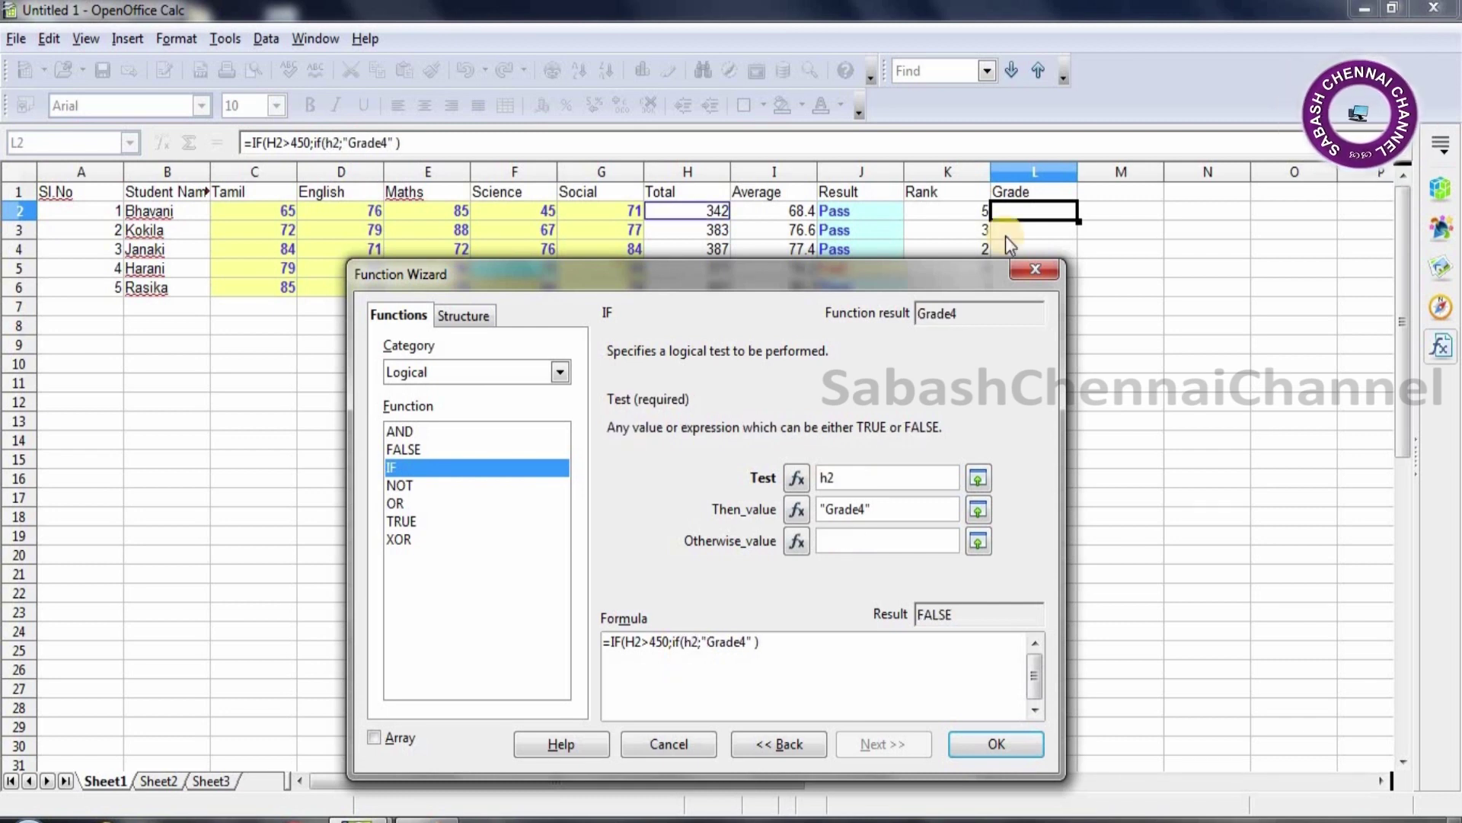
{"action": "type", "text": ">"}
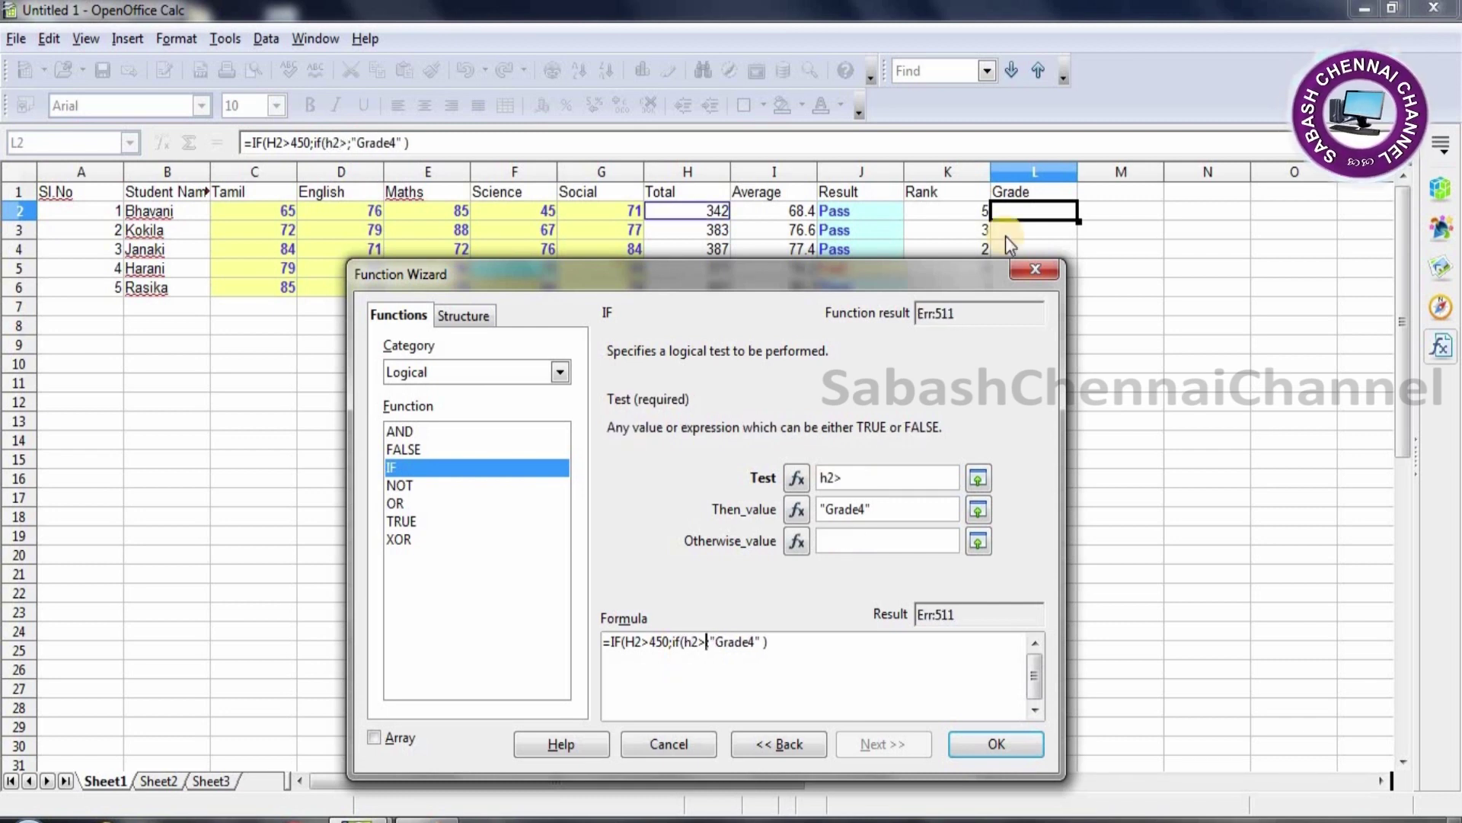
{"action": "type", "text": "400"}
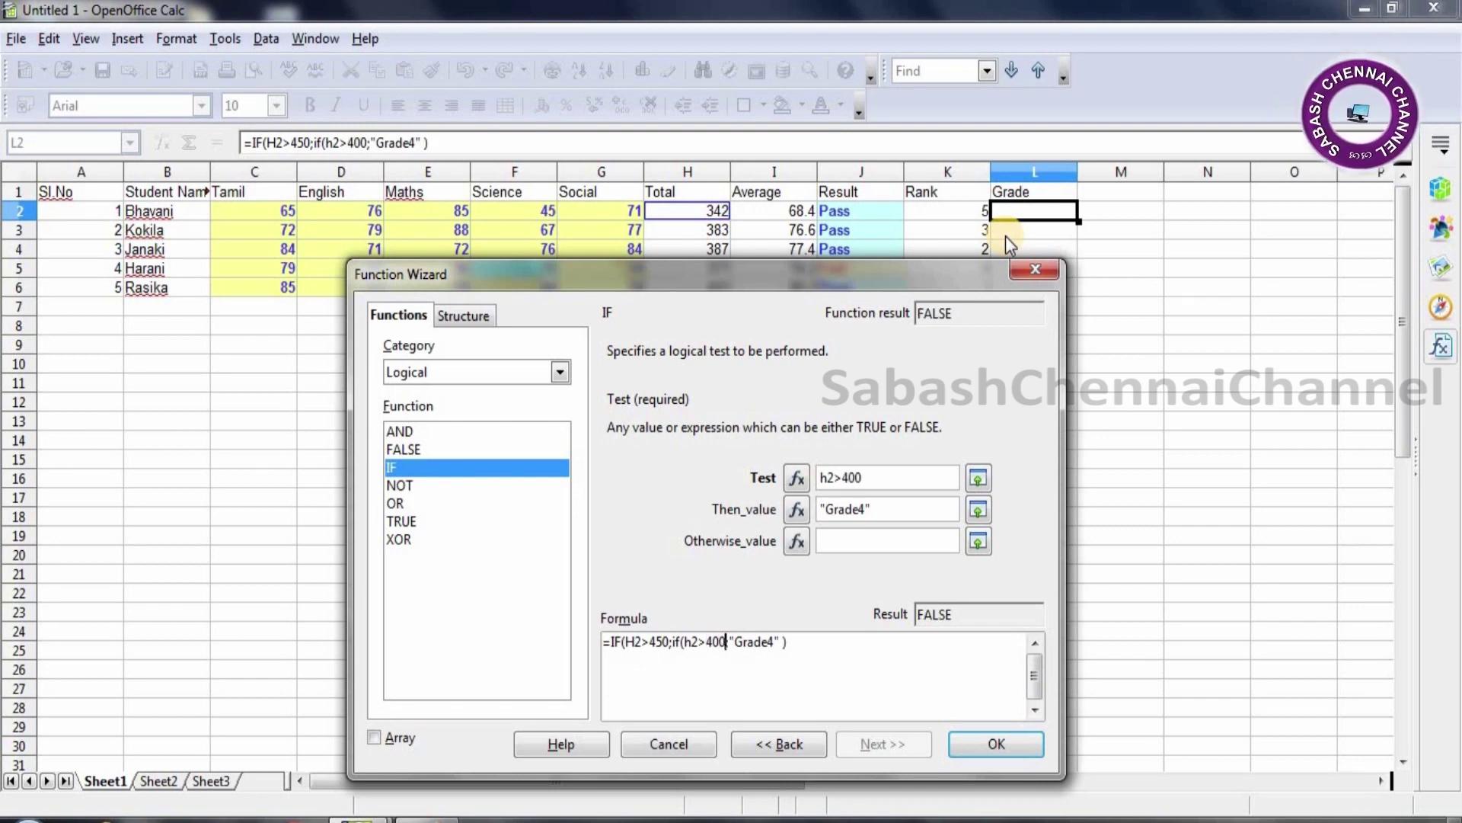
{"action": "type", "text": ";"}
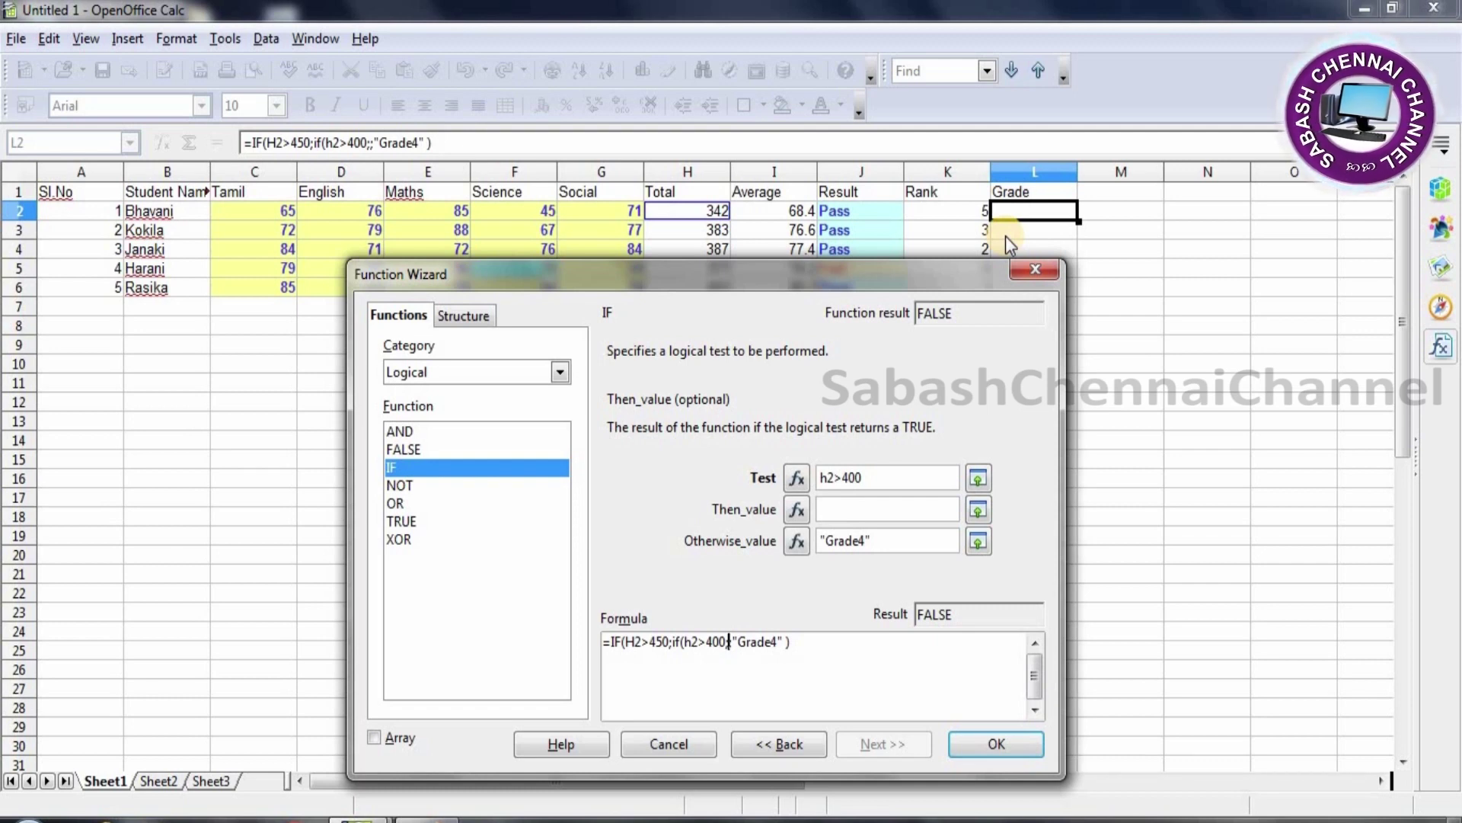
Step: Nest another IF with the test h2>350 inside the h2>400 condition, followed by a semicolon
{"action": "type", "text": "if"}
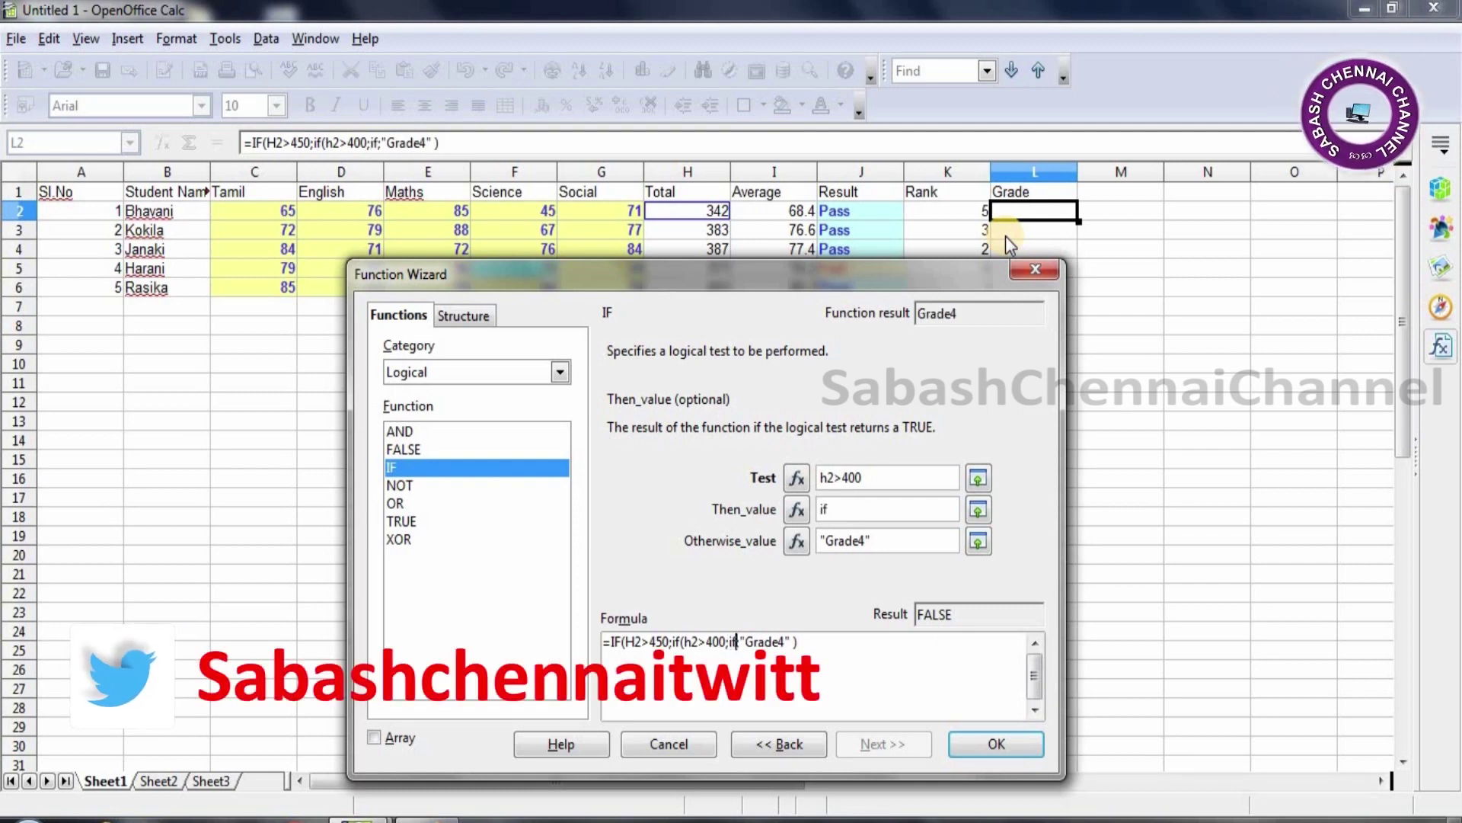
{"action": "type", "text": "("}
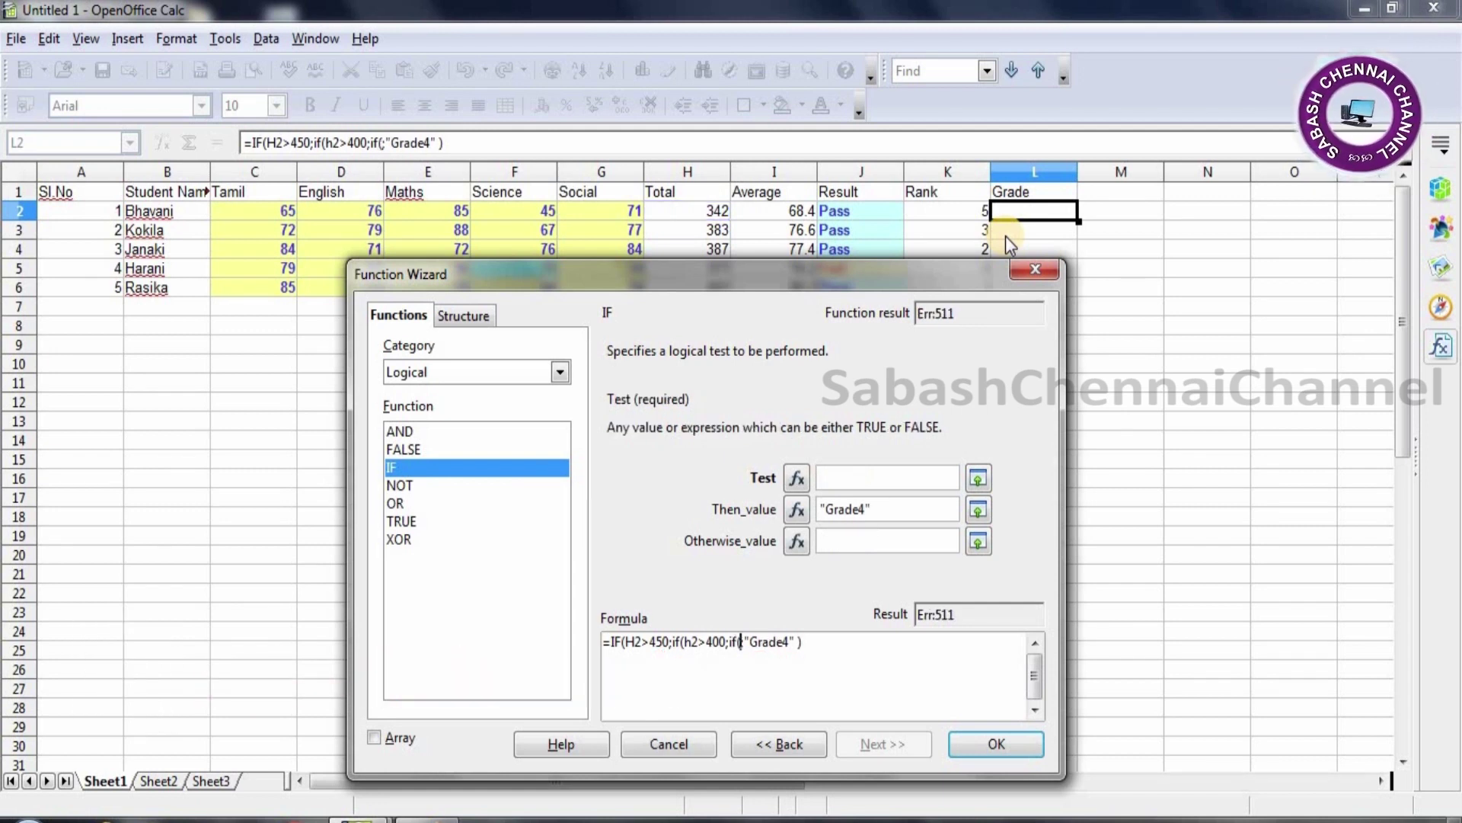
{"action": "type", "text": "h2>350"}
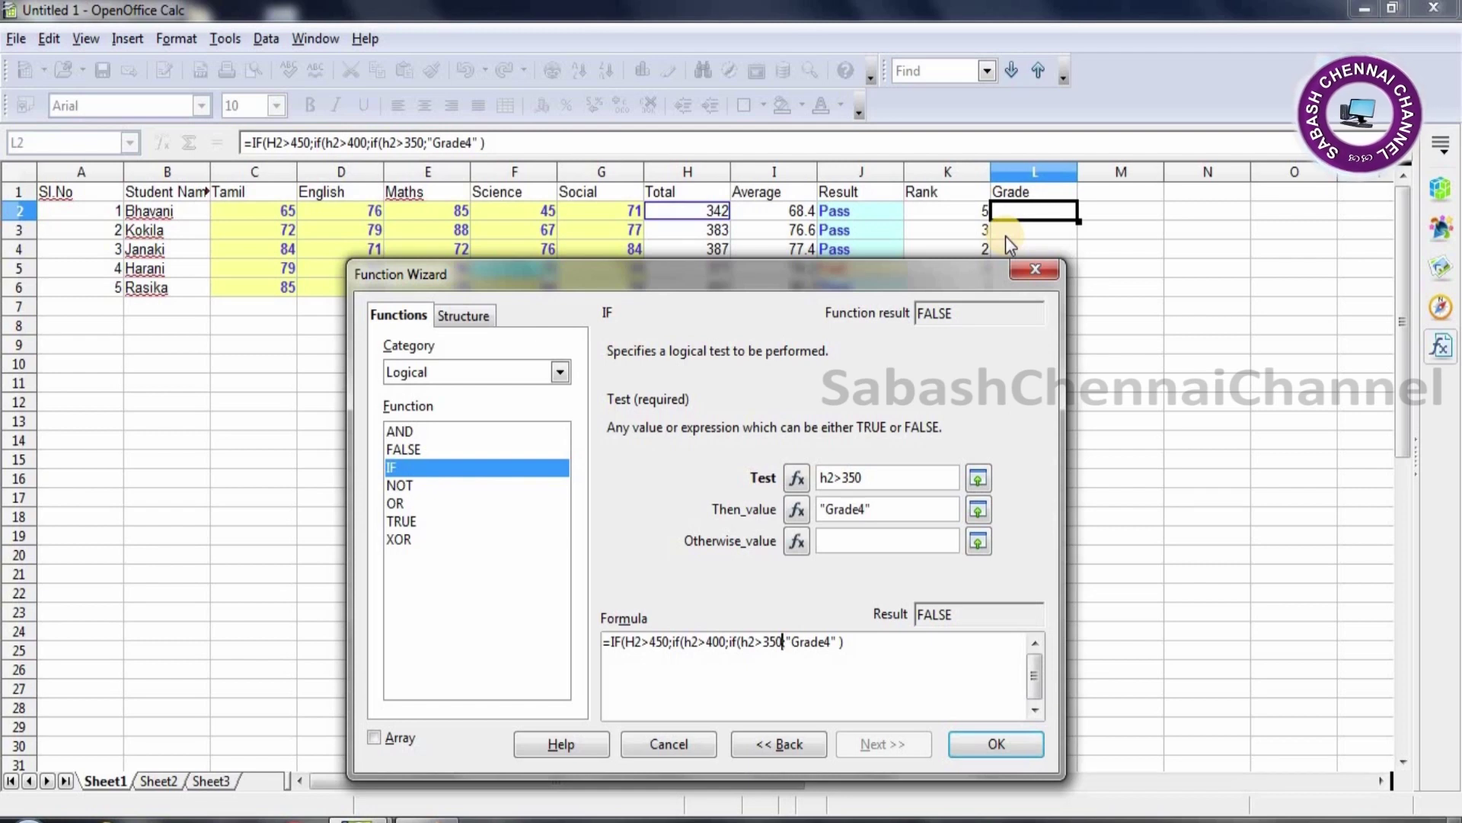
{"action": "type", "text": ";"}
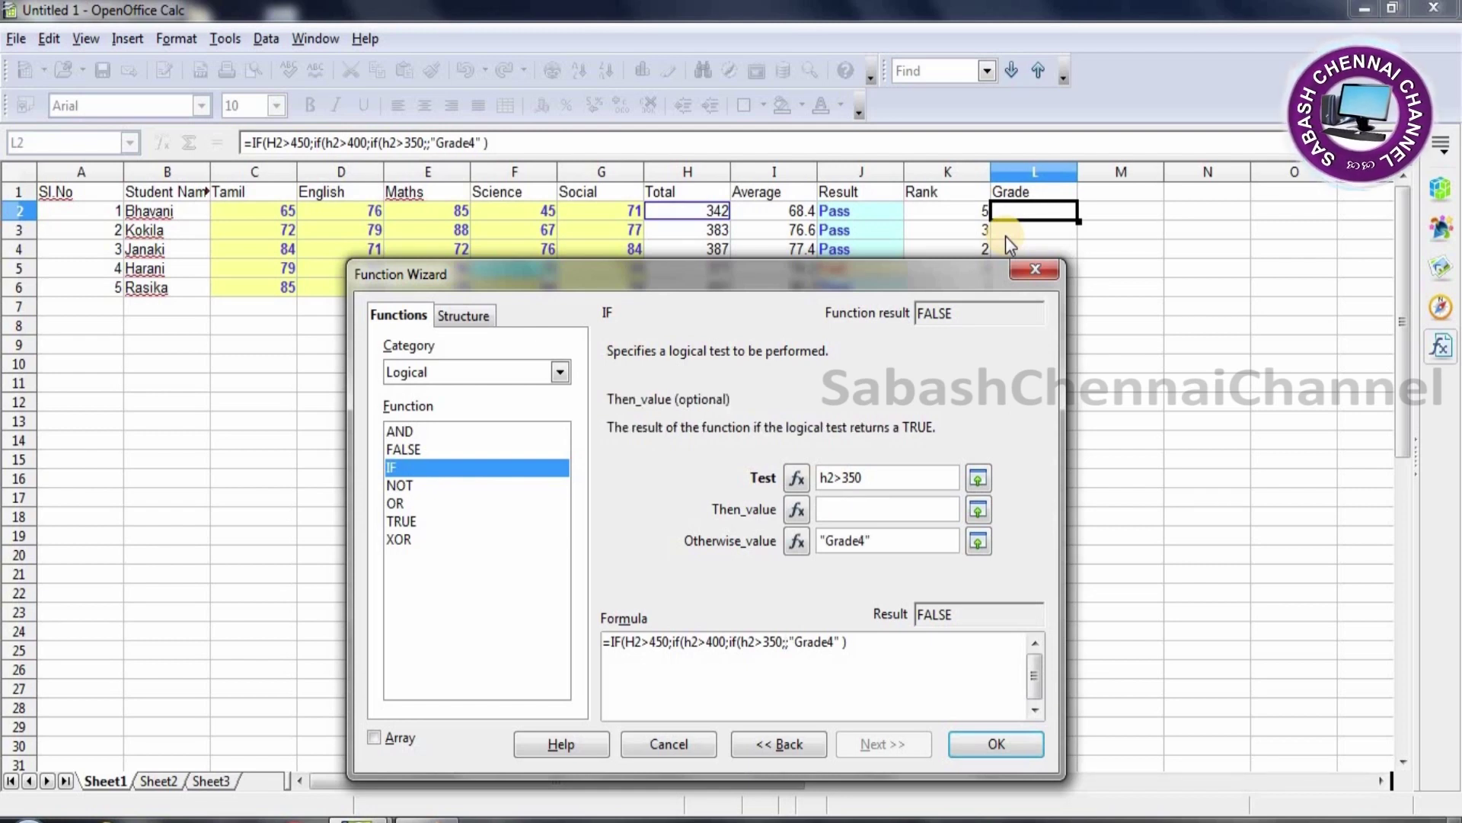
Step: Nest a further IF with the test h2>300 inside the h2>350 condition, followed by a semicolon
{"action": "type", "text": "if("}
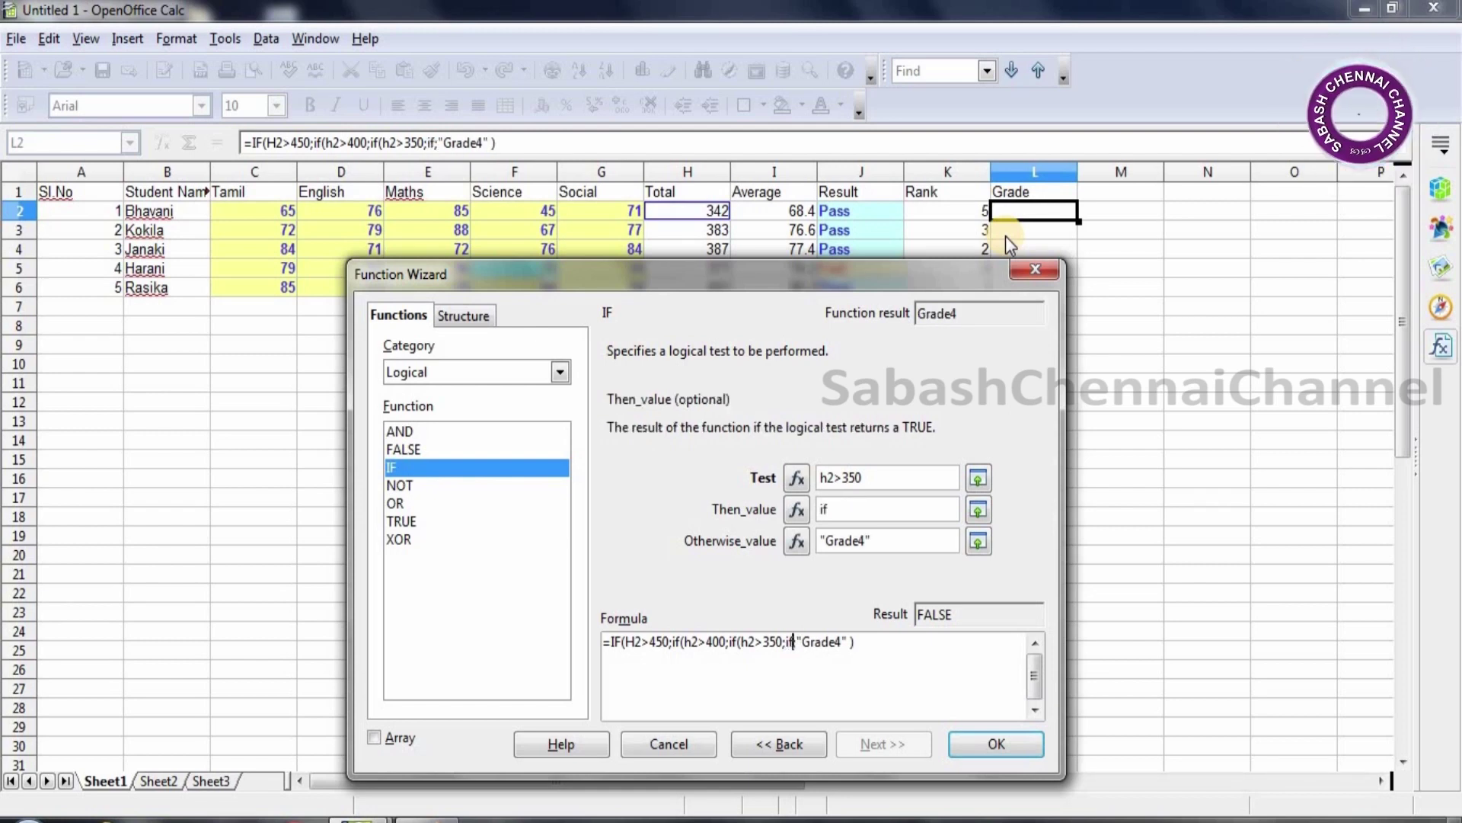
{"action": "type", "text": "h2"}
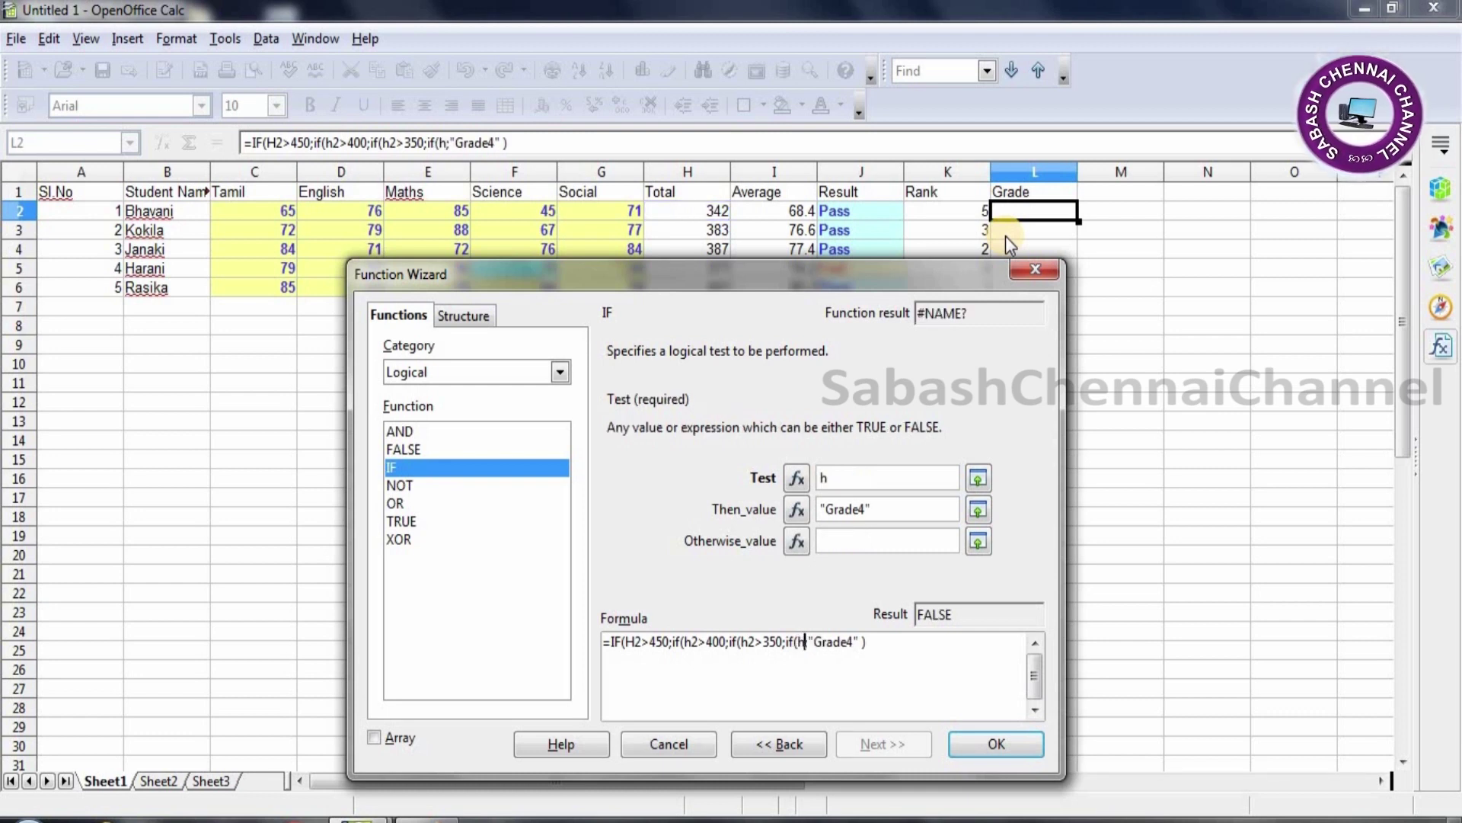
{"action": "type", "text": ">"}
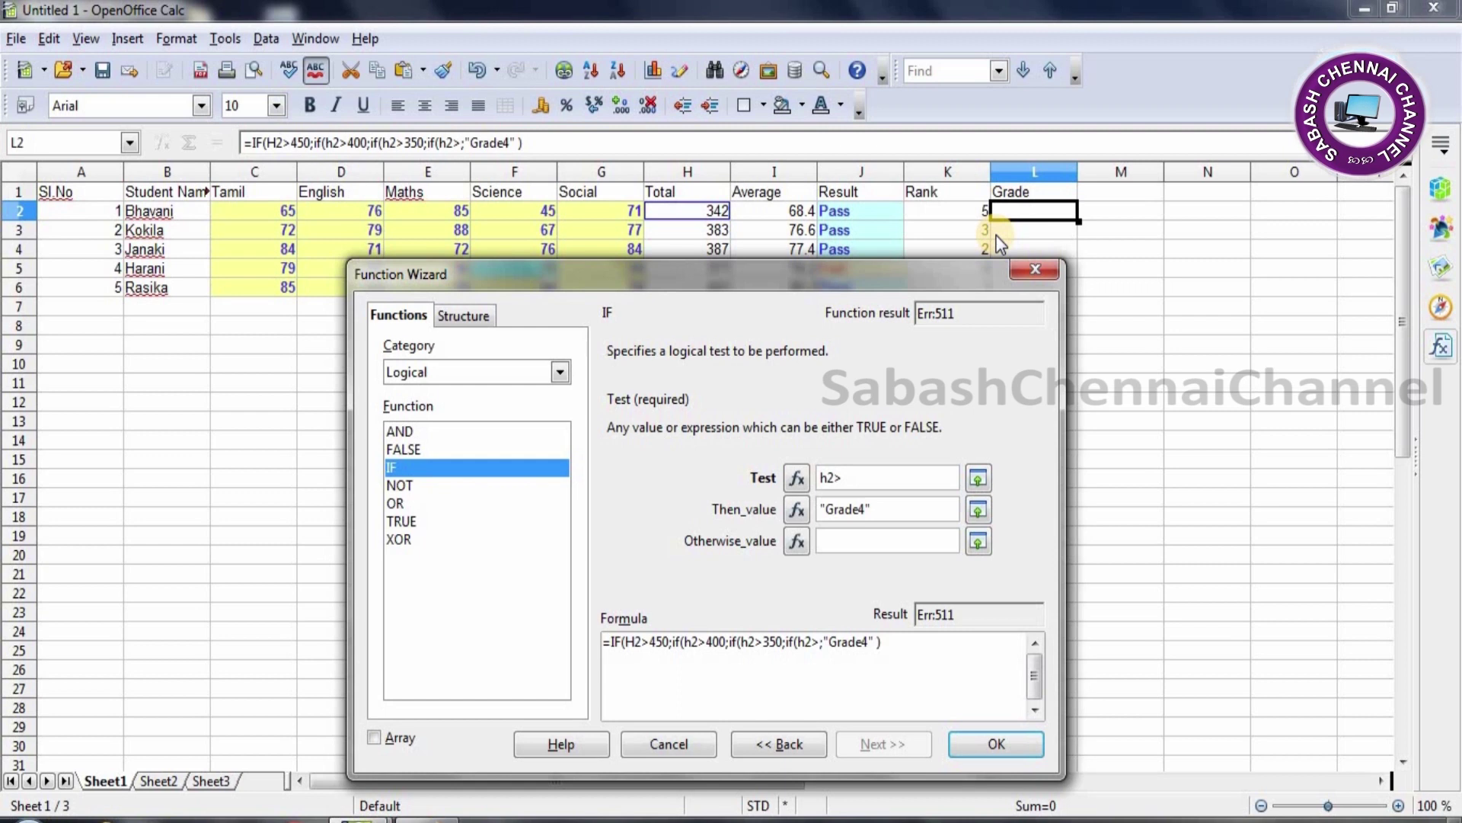
{"action": "type", "text": "300;"}
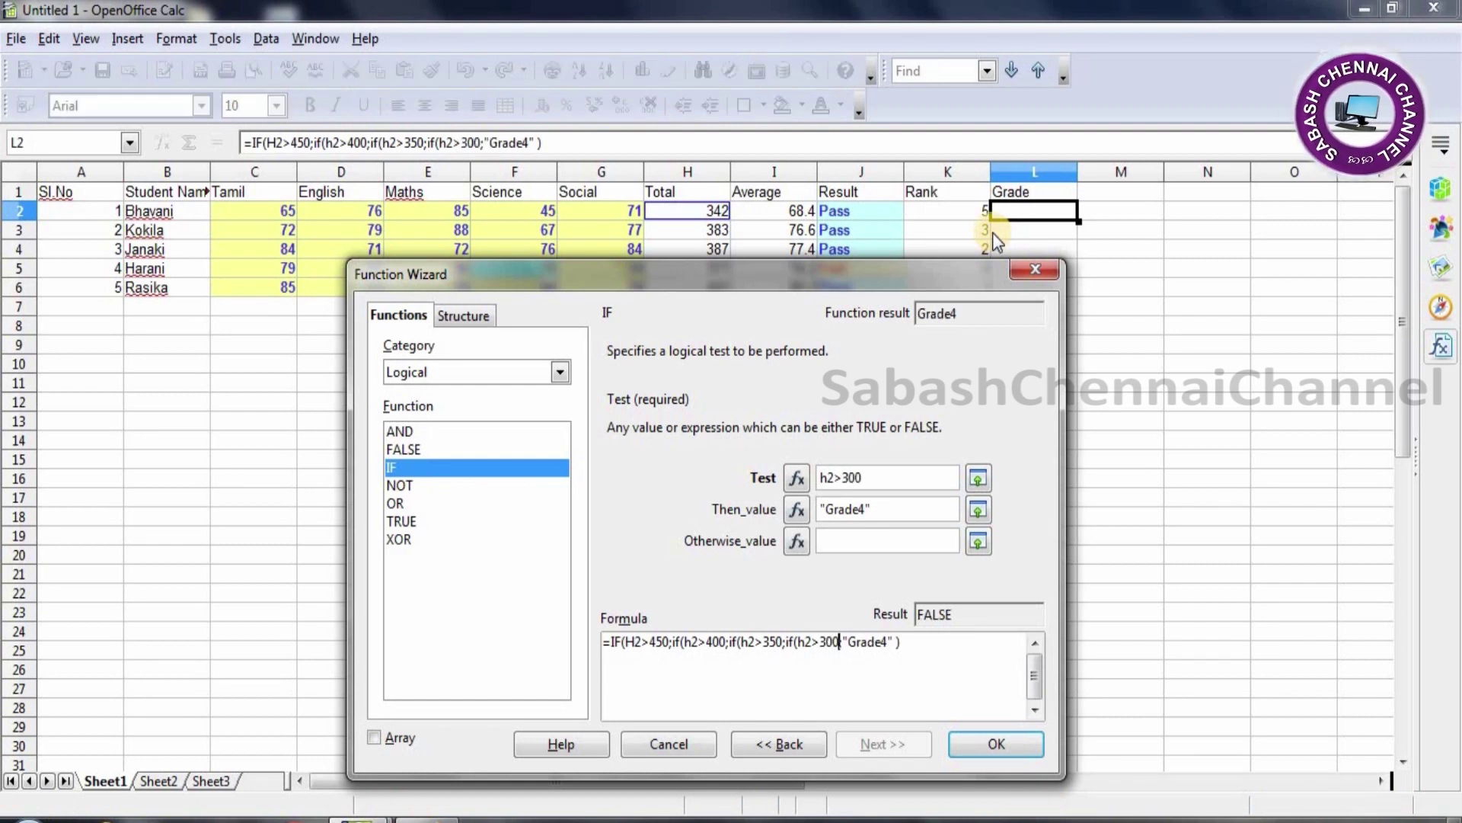
{"action": "type", "text": "if;"}
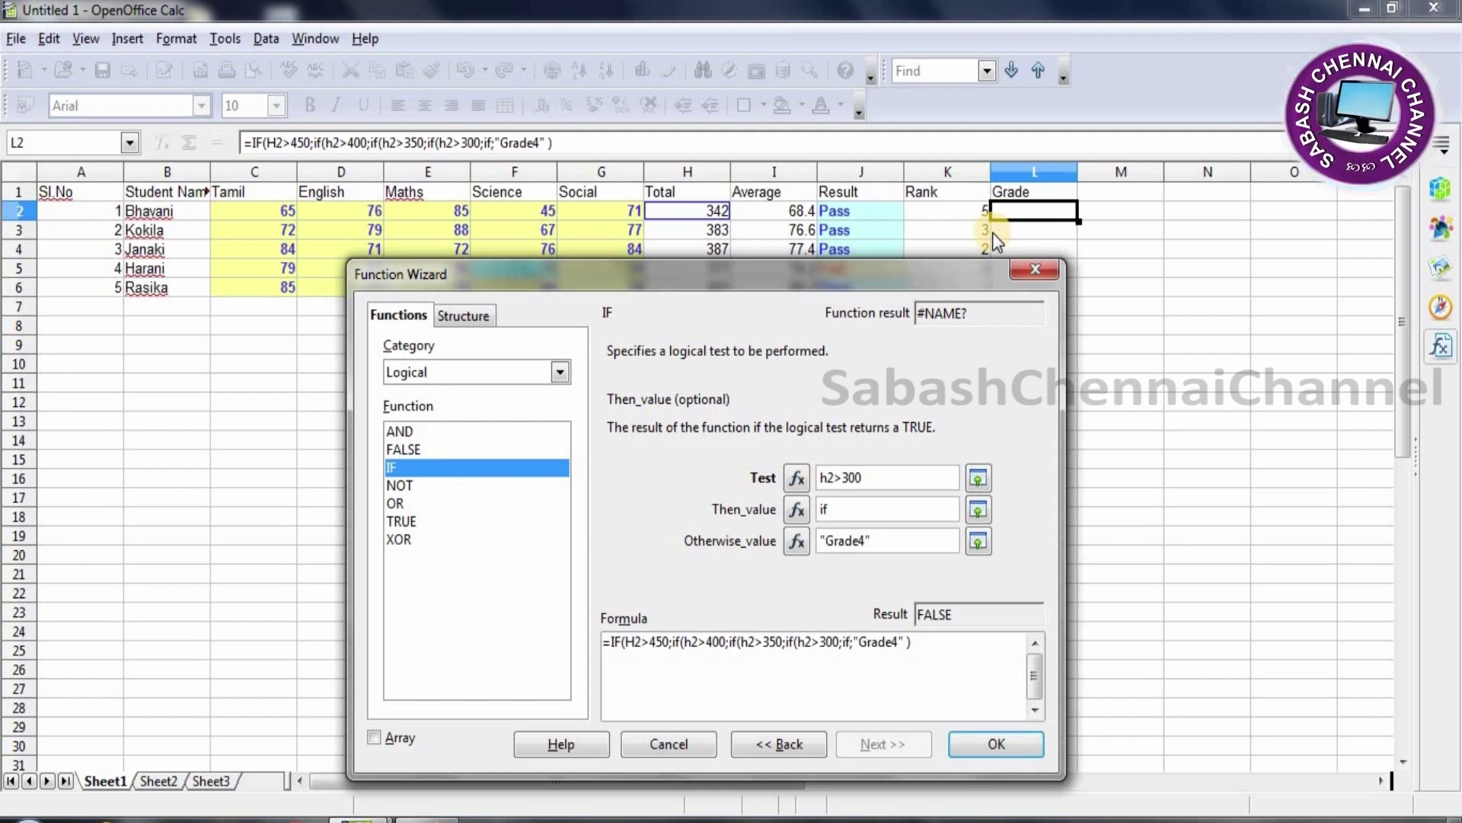
{"action": "key", "text": "BackSpace"}
{"action": "key", "text": "BackSpace"}
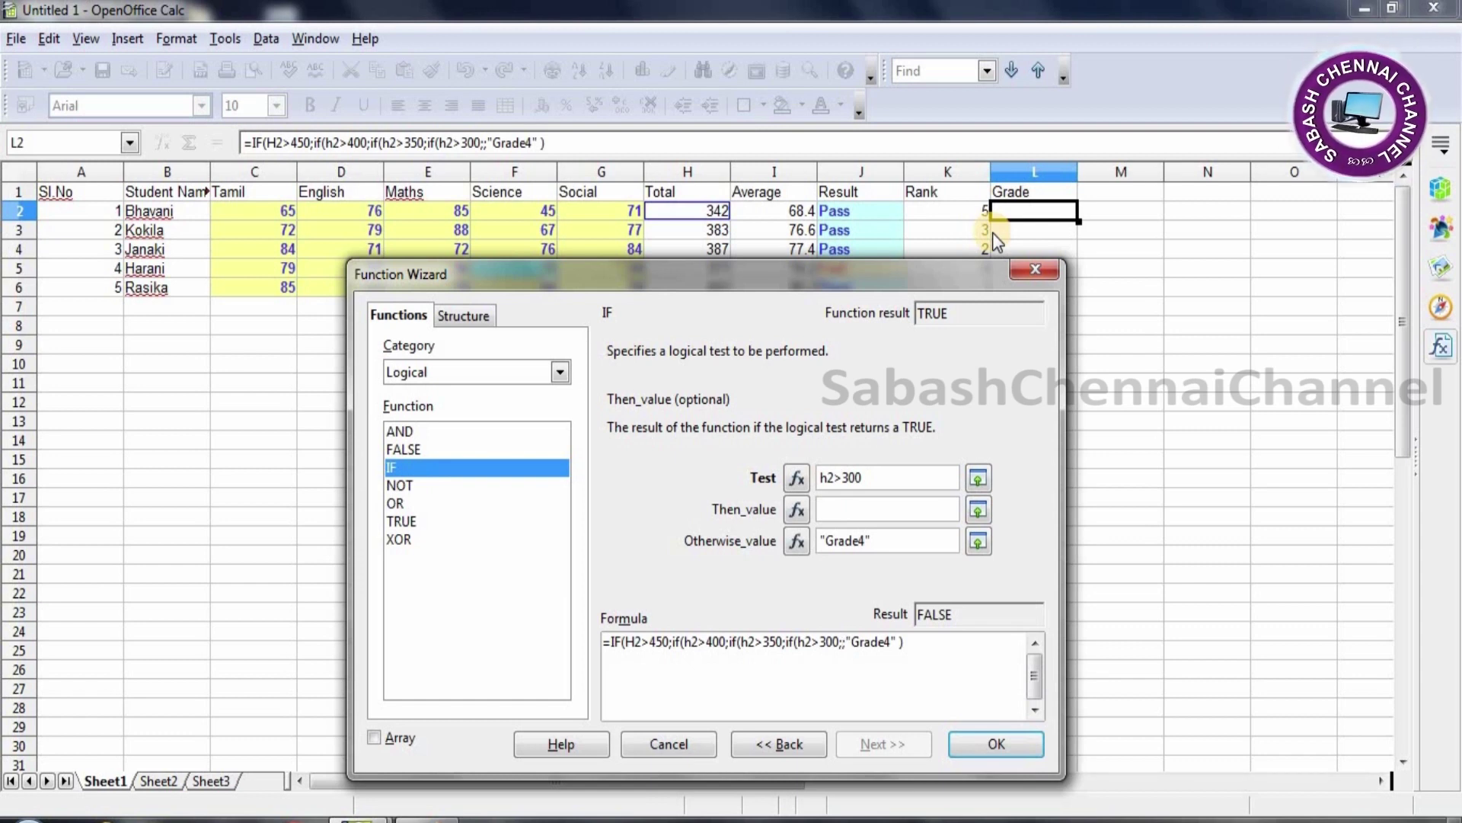
Step: Enter "Grade5" in quotation marks as the then value of the h2>300 test and apply the formula to the cell
{"action": "type", "text": "\""}
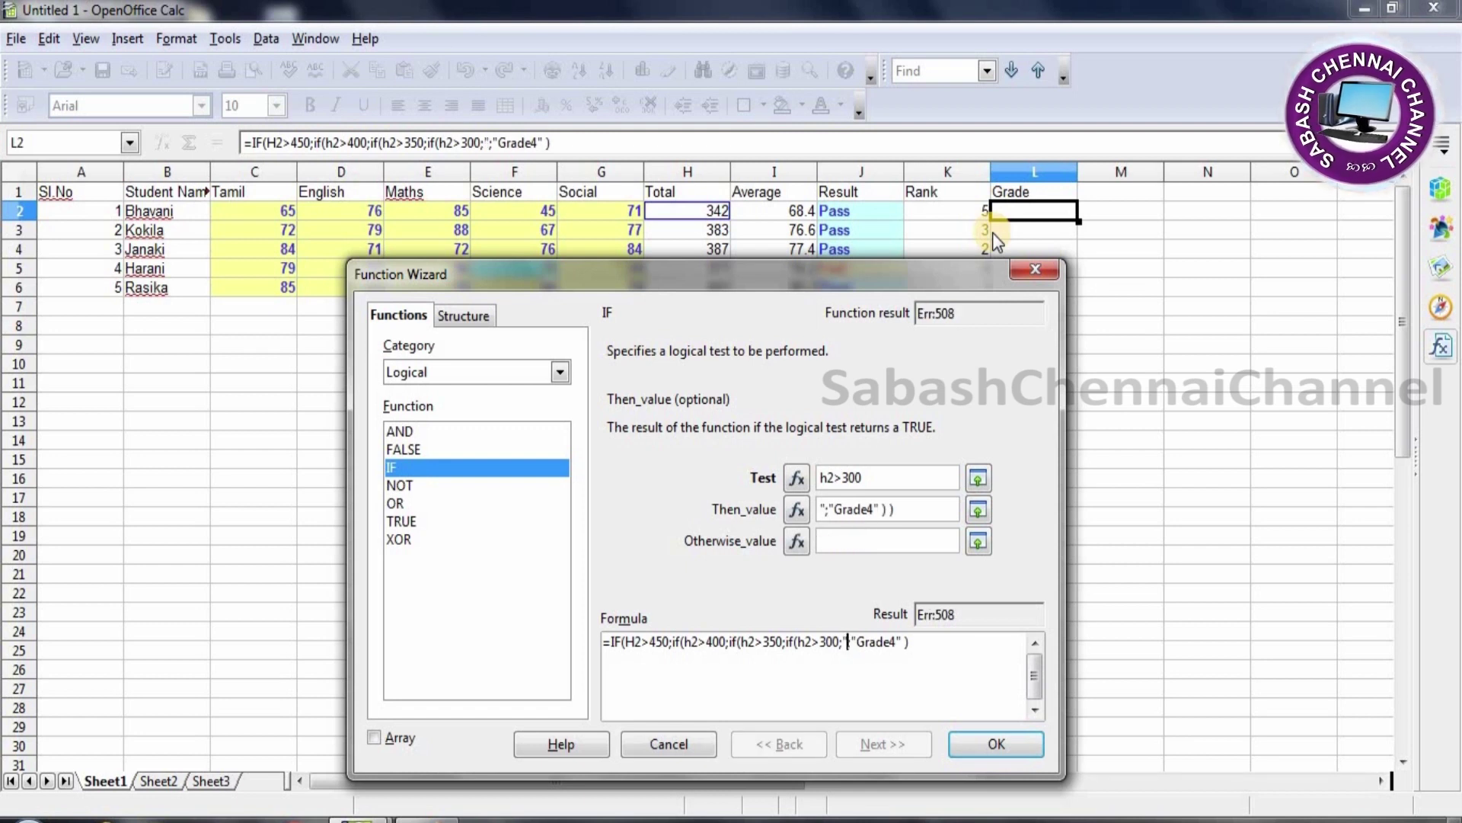
{"action": "type", "text": "Grade"}
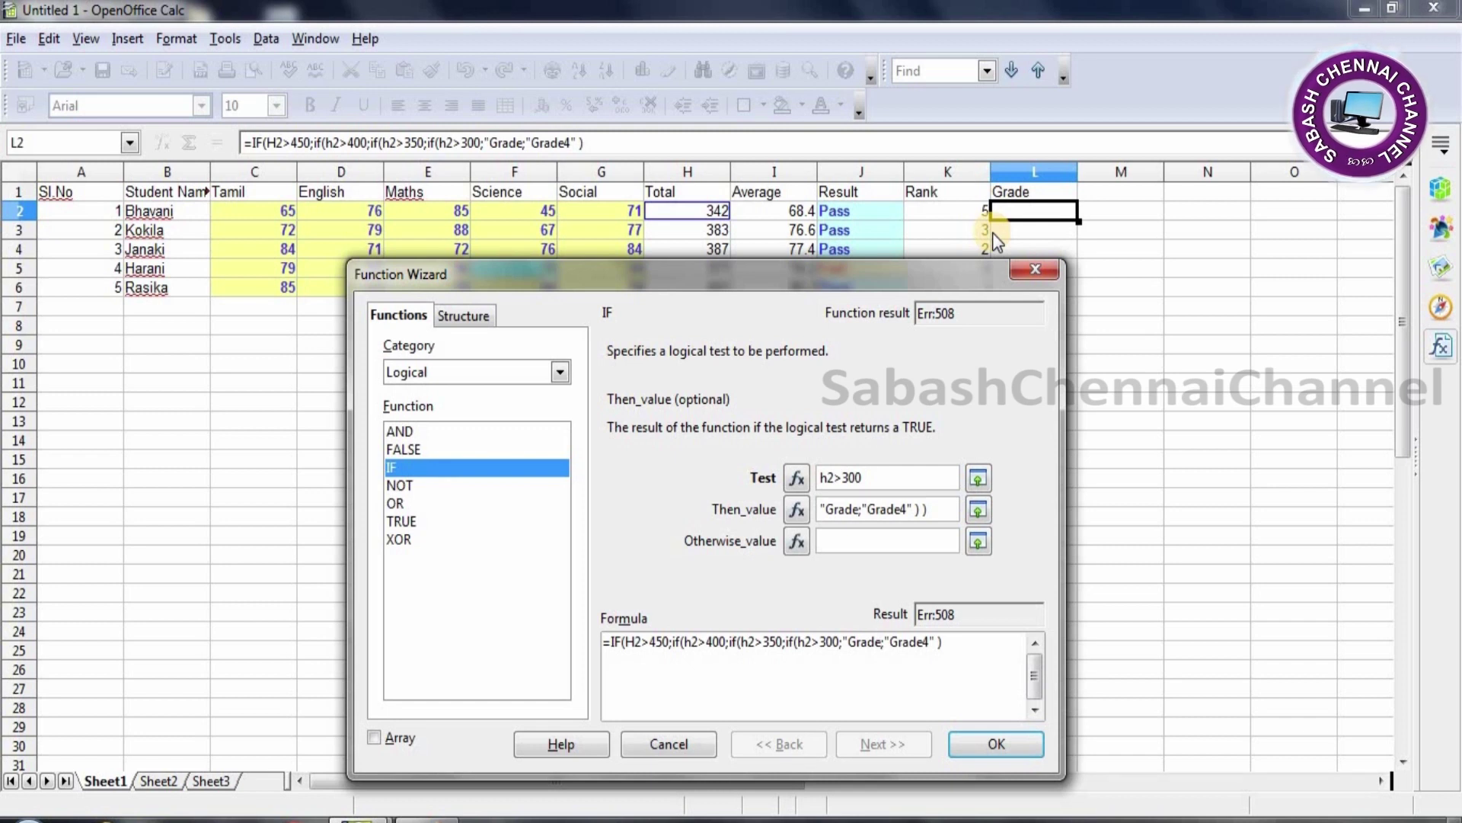
{"action": "type", "text": "5\""}
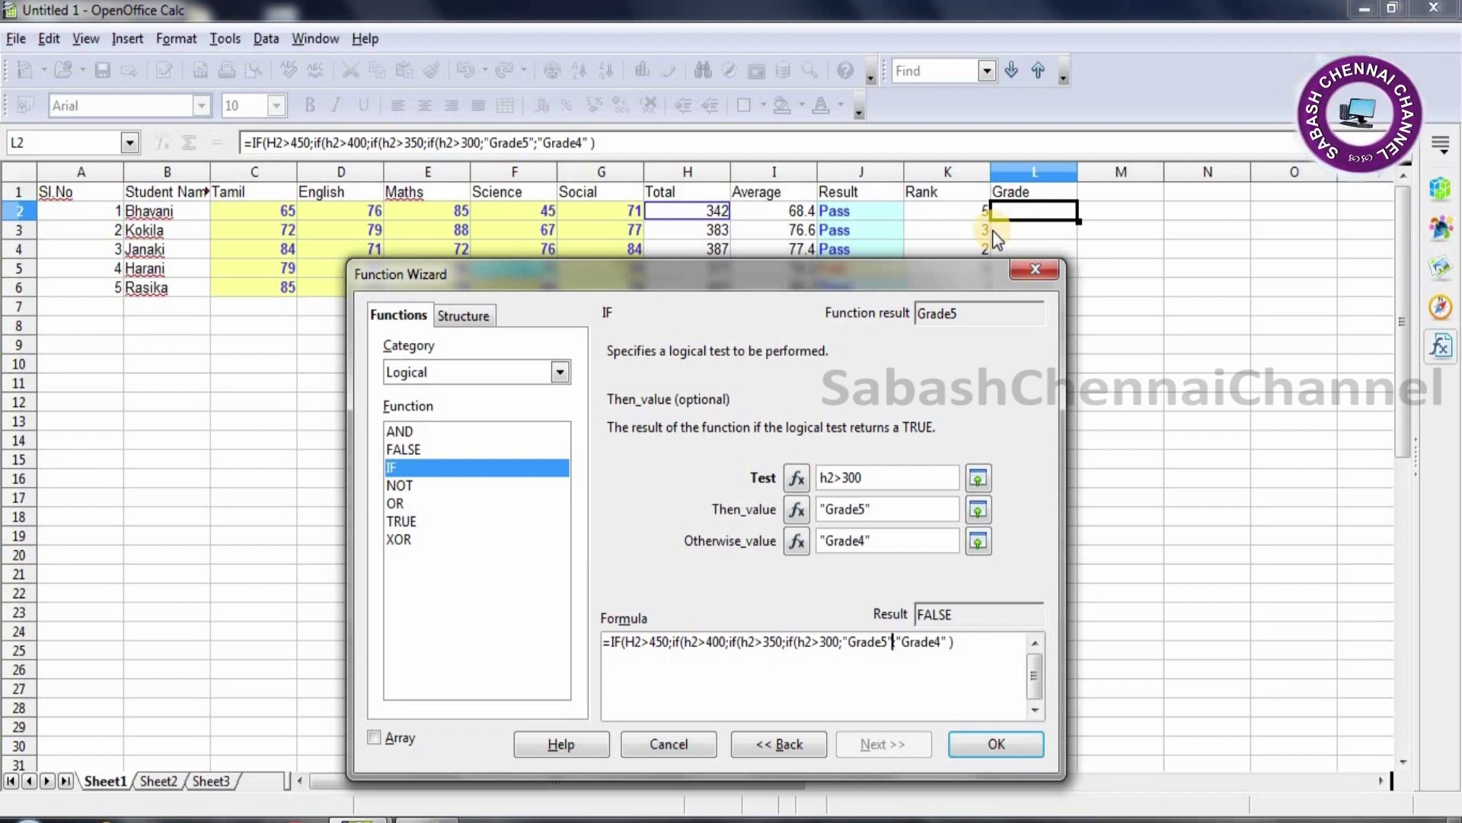
{"action": "key", "text": "Return"}
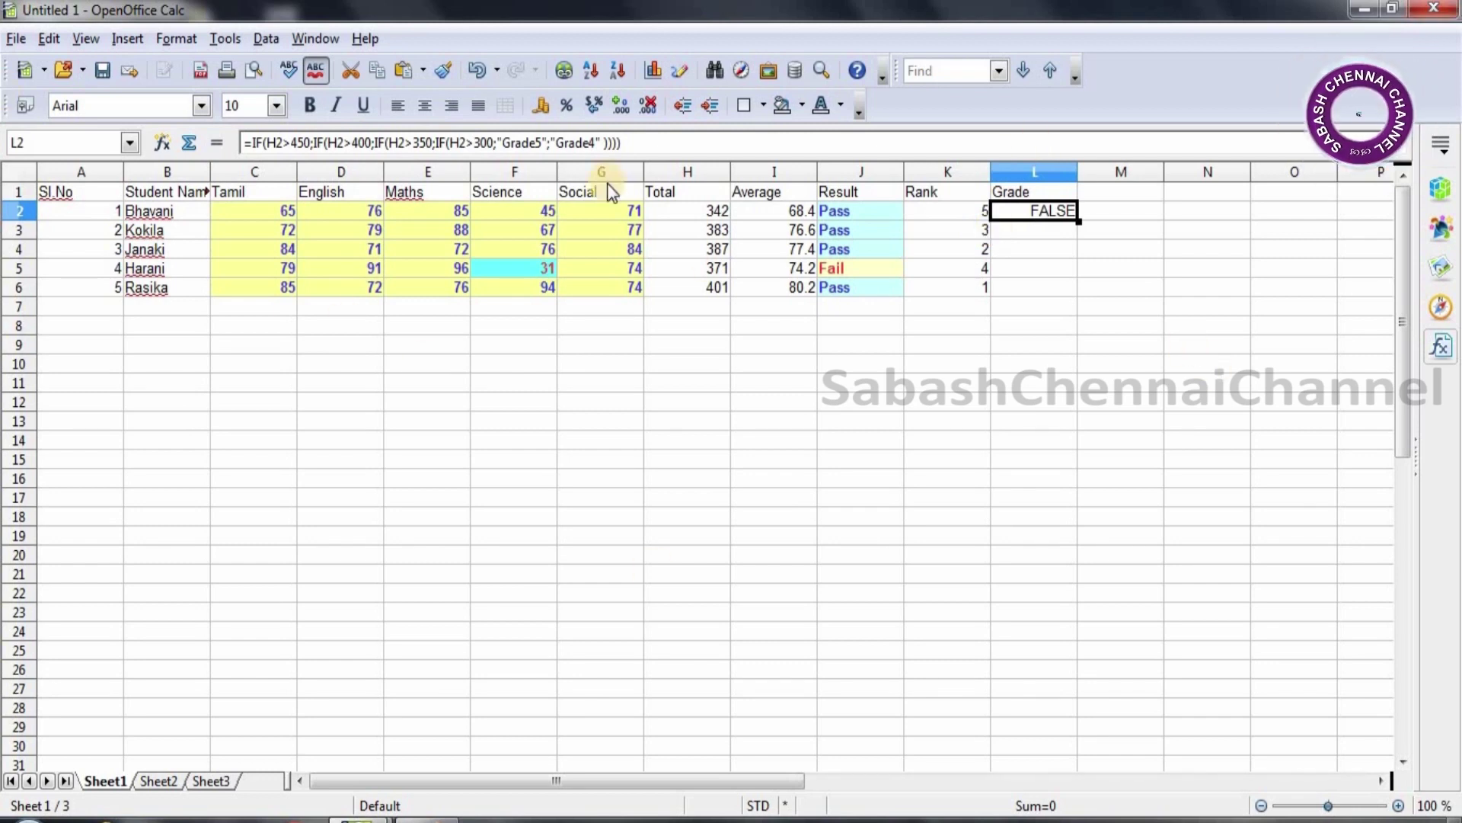
Step: Add "Grade3" in quotation marks, preceded by a semicolon, as the otherwise value of the H2>350 test in cell L2's formula
{"action": "left_click", "coordinate": [607, 142]}
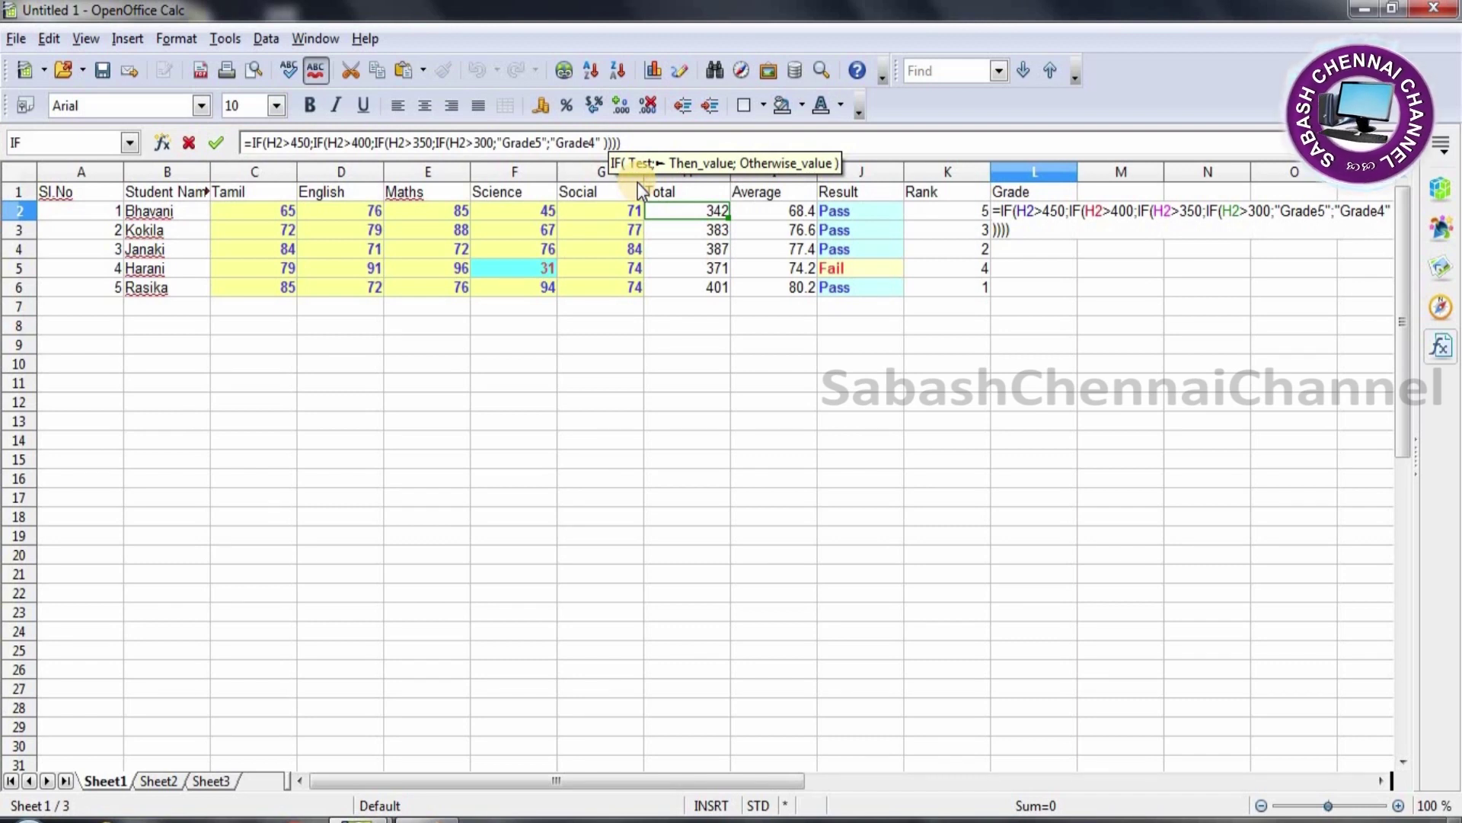
{"action": "type", "text": ";"}
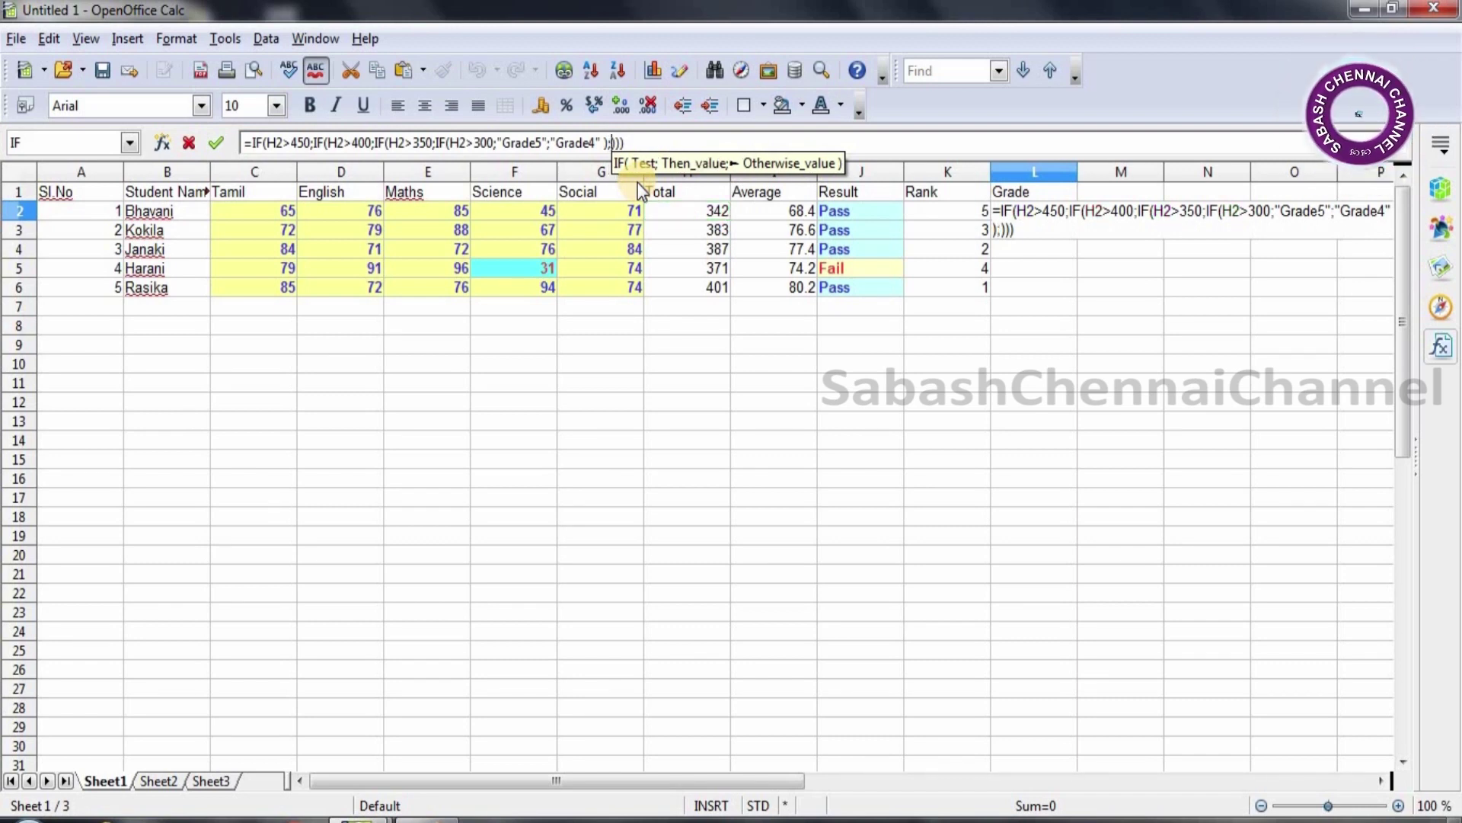
{"action": "type", "text": "\""}
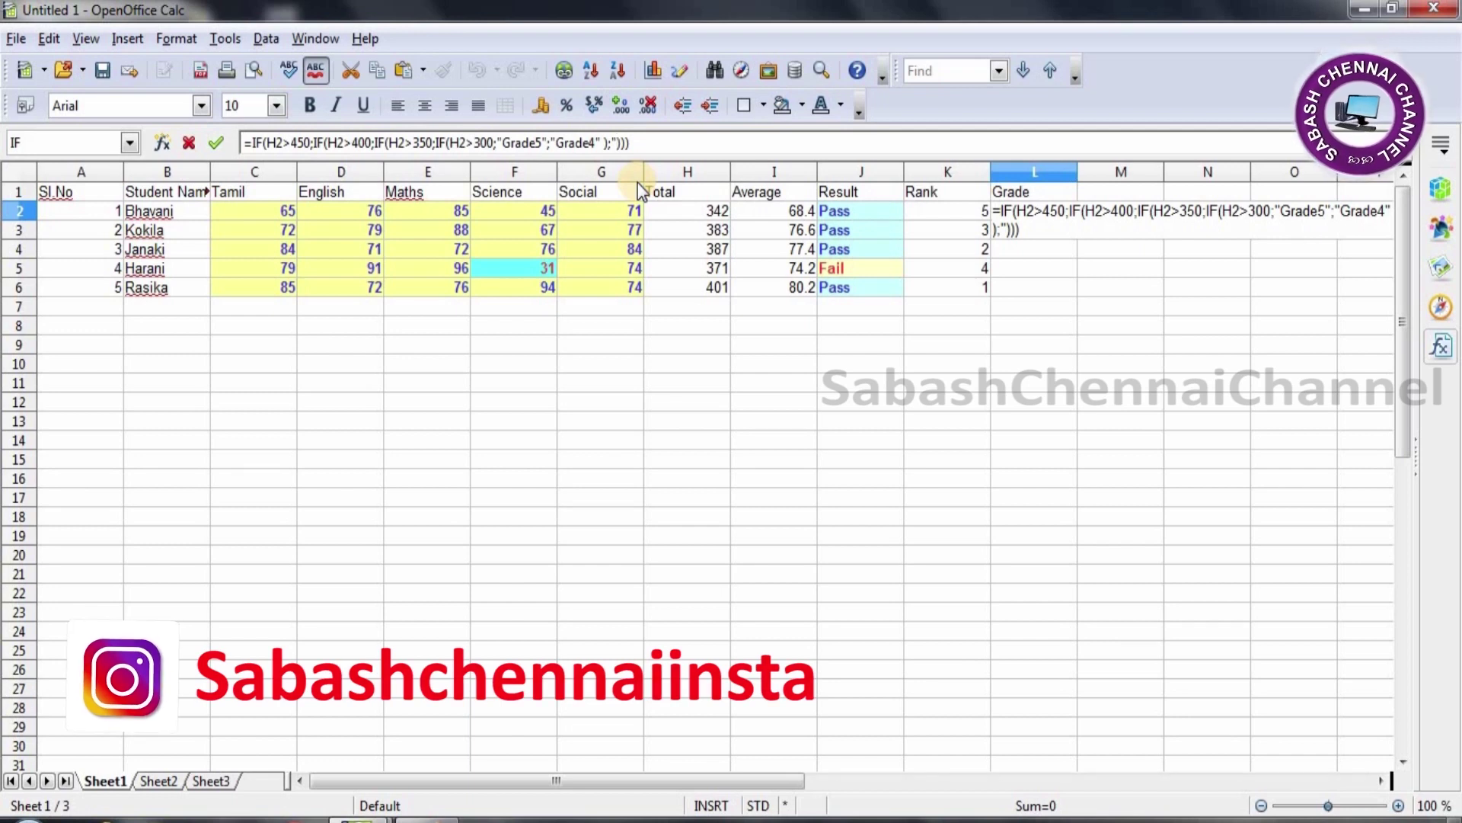
{"action": "type", "text": "Grade"}
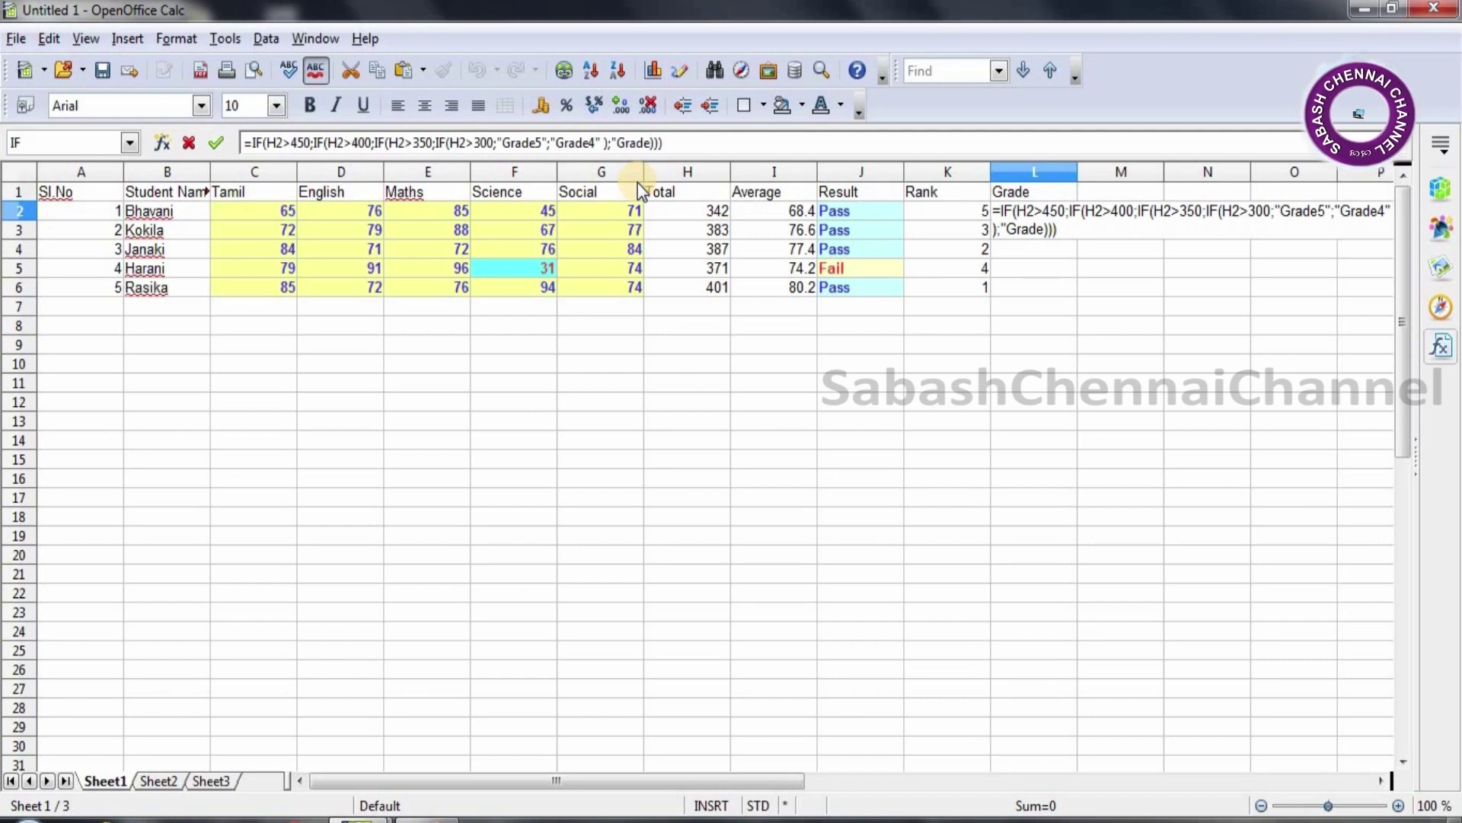
{"action": "type", "text": "3"}
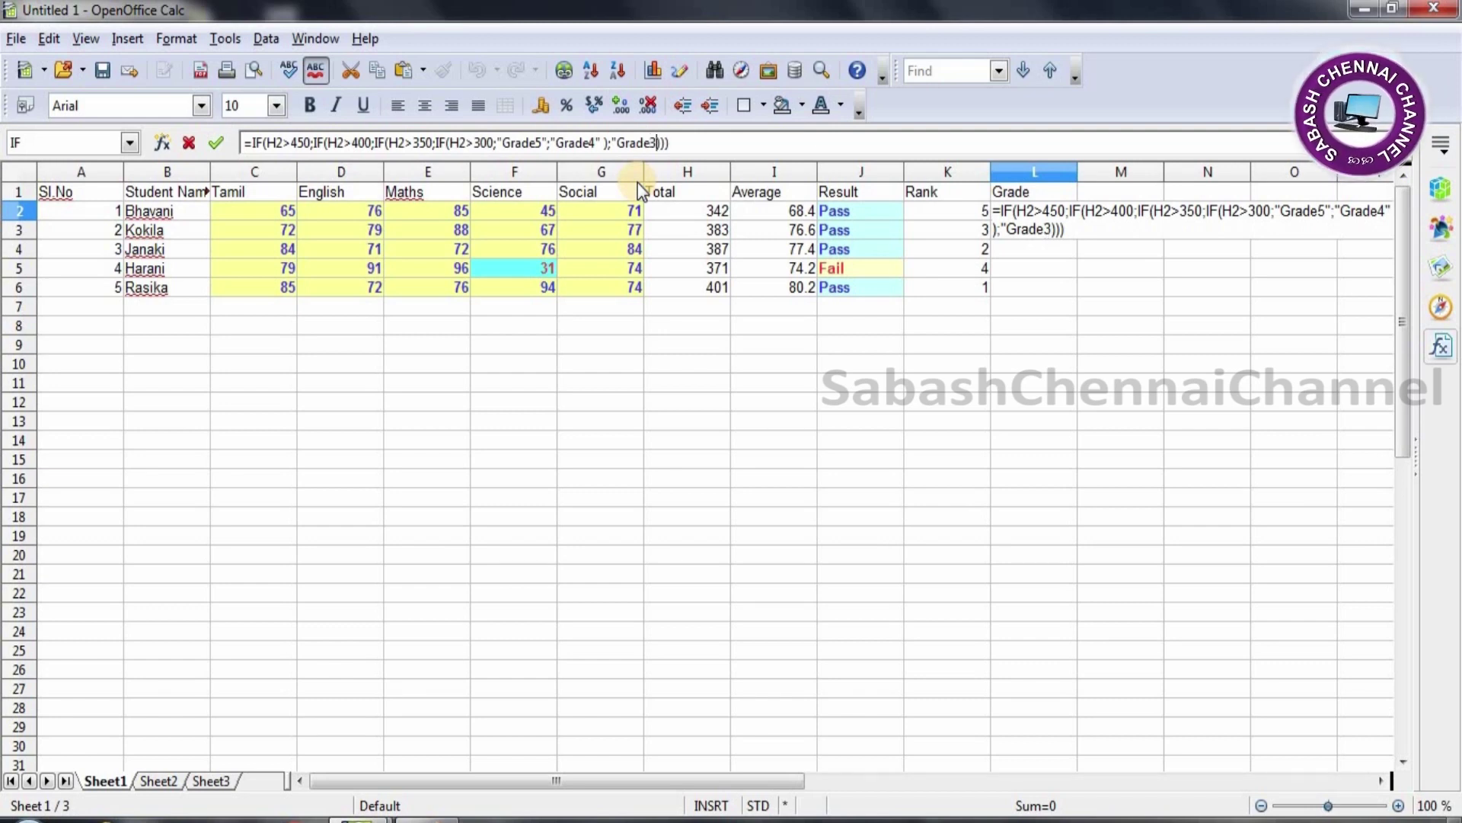
{"action": "type", "text": "\""}
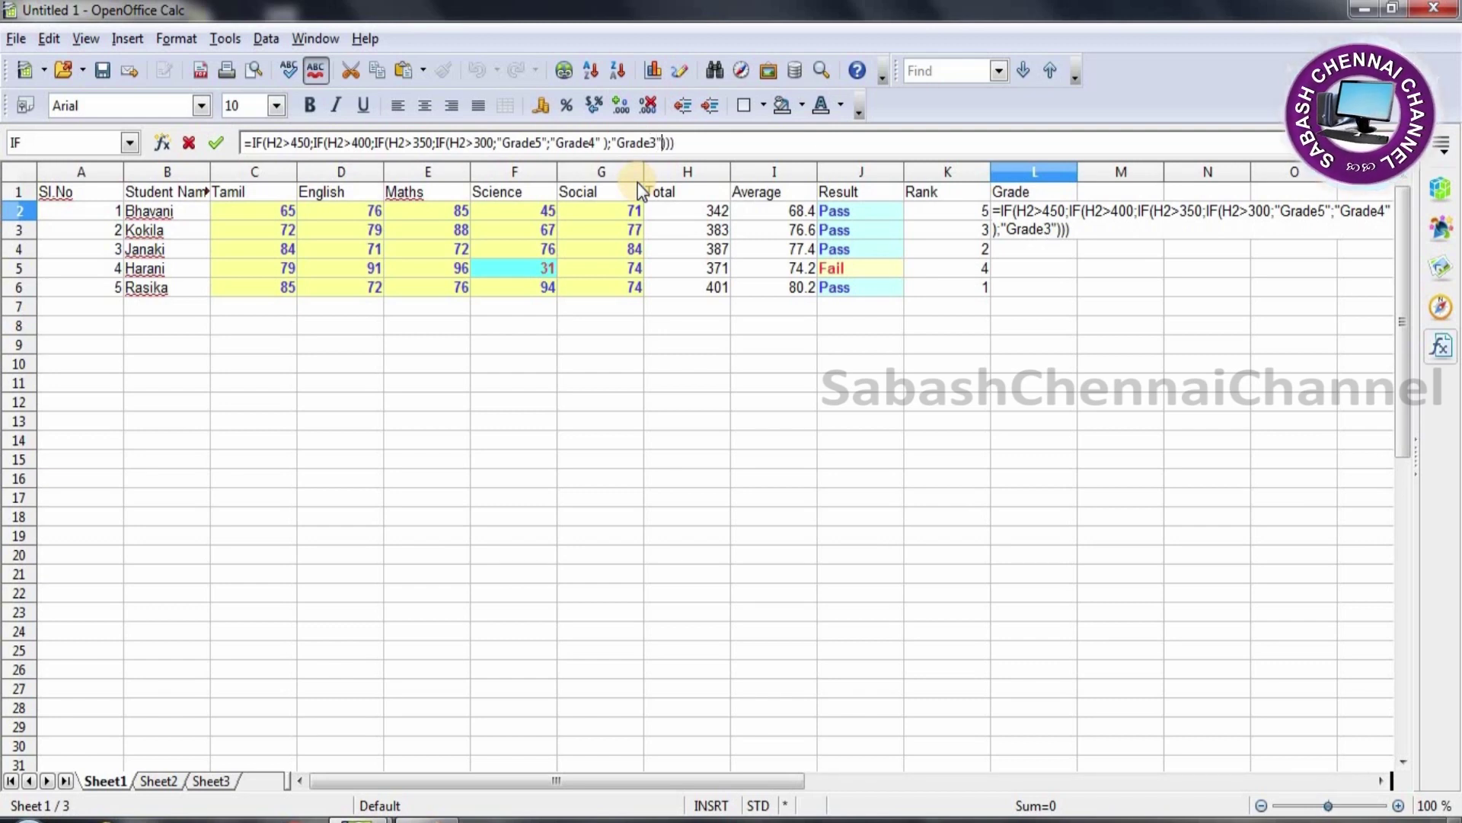
Step: Add "Grade2" in quotation marks, preceded by a semicolon, as the otherwise value of the H2>400 test
{"action": "key", "text": "Right"}
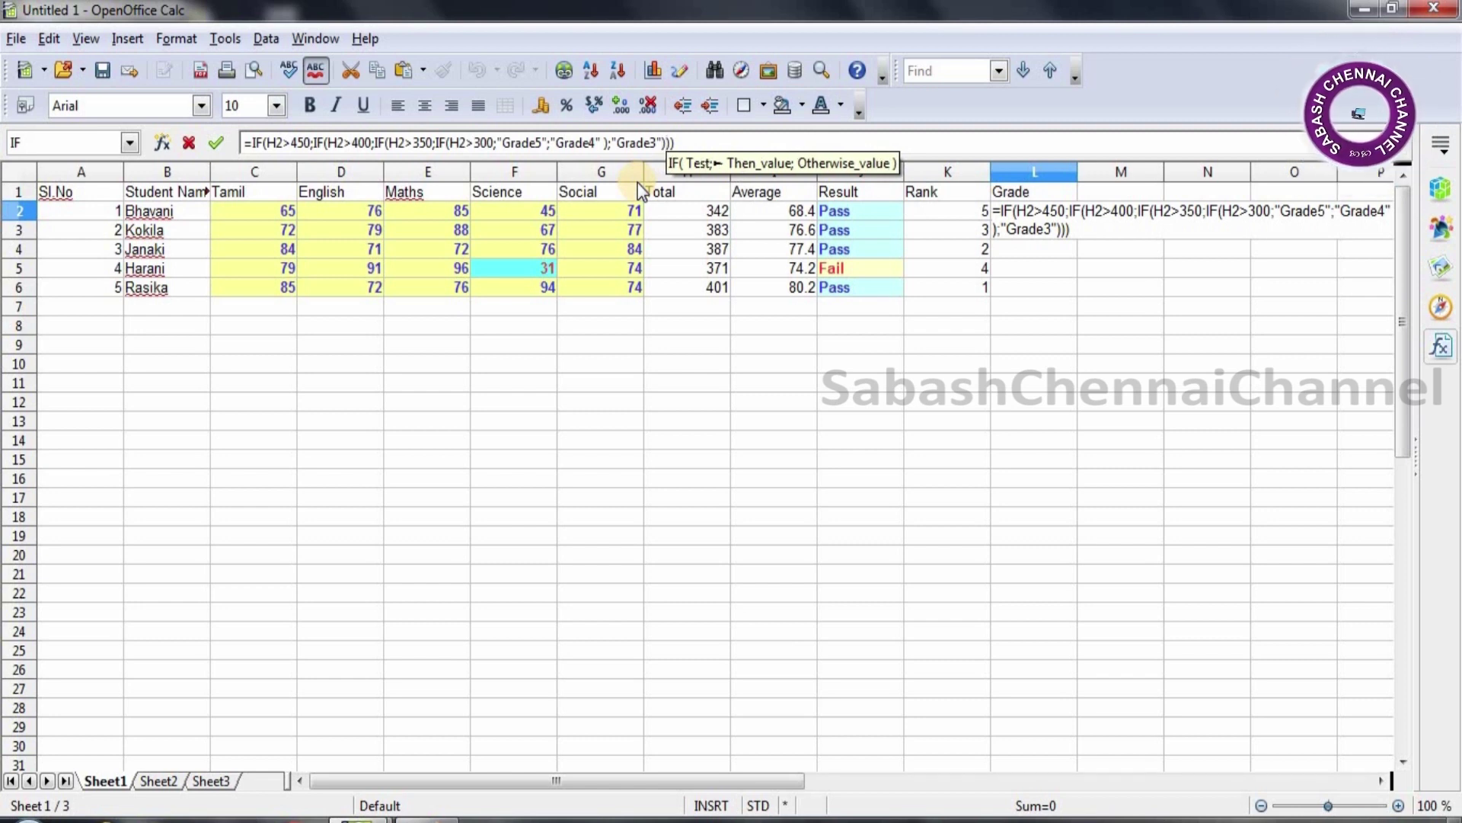
{"action": "type", "text": ";\"Gra"}
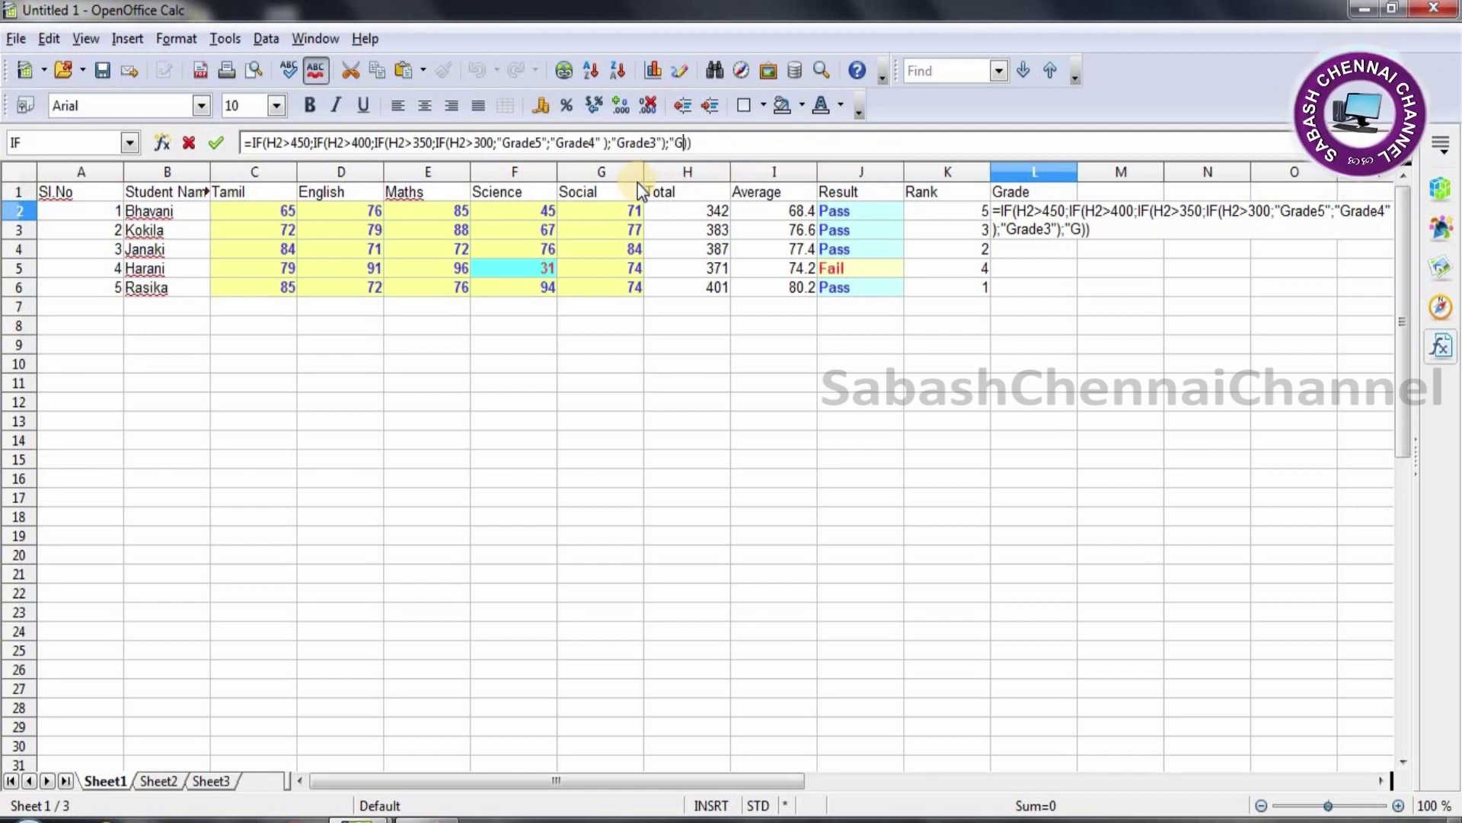
{"action": "type", "text": "de2"}
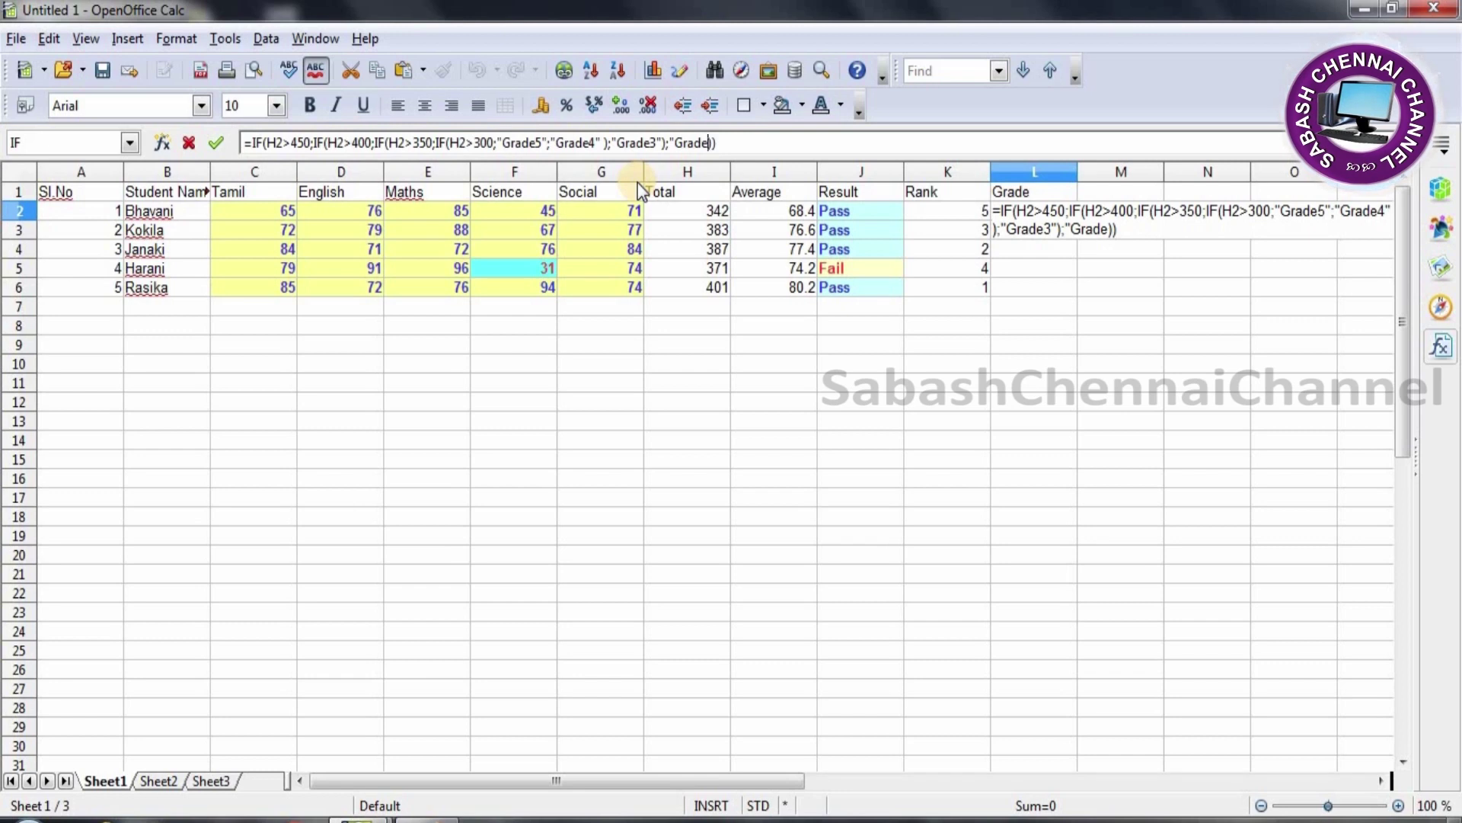
{"action": "type", "text": "\""}
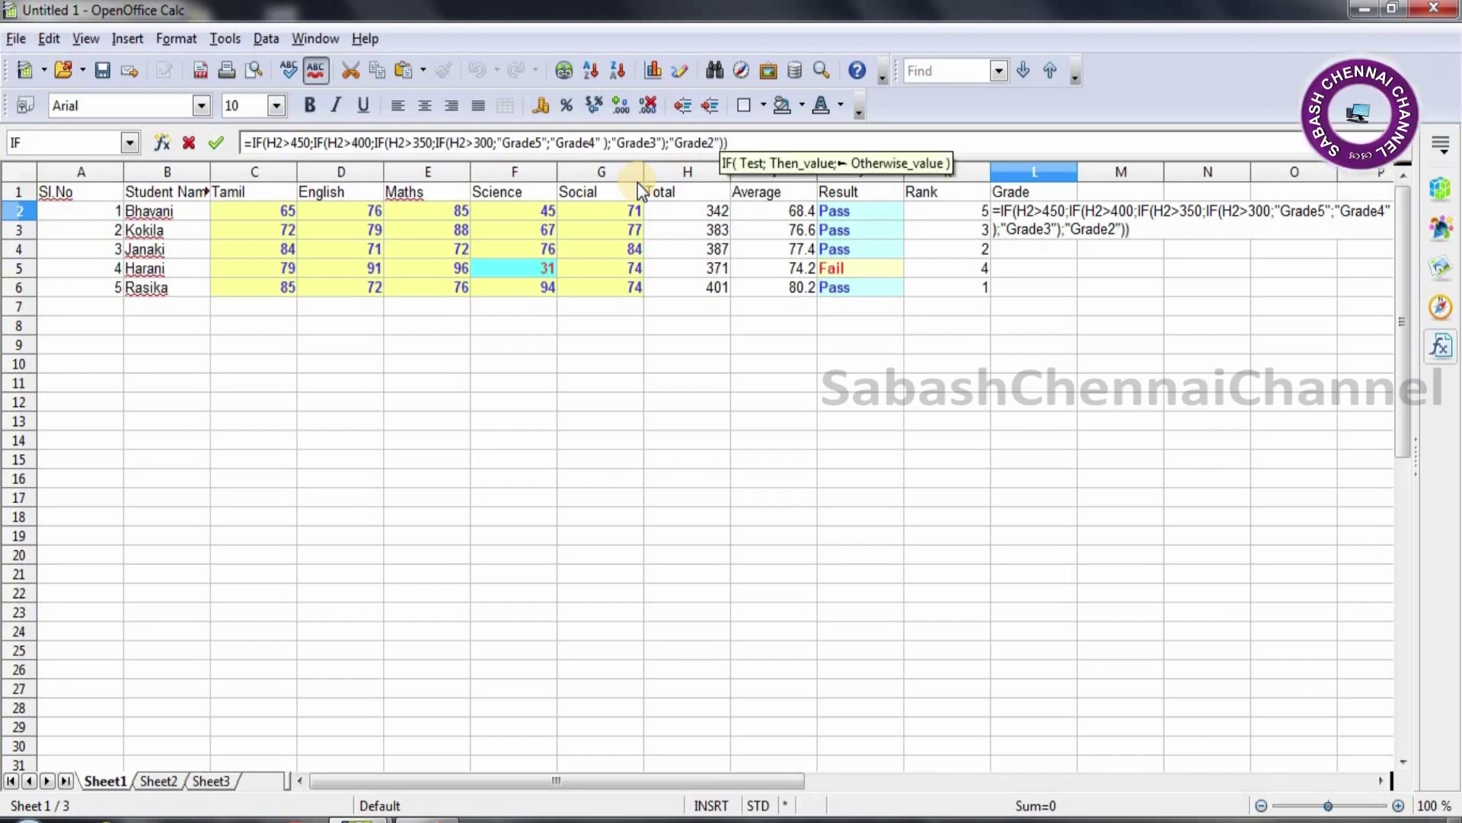
Step: Add "Grade1" in quotation marks, preceded by a semicolon, as the otherwise value of the H2>450 test and commit the formula
{"action": "type", "text": ";"}
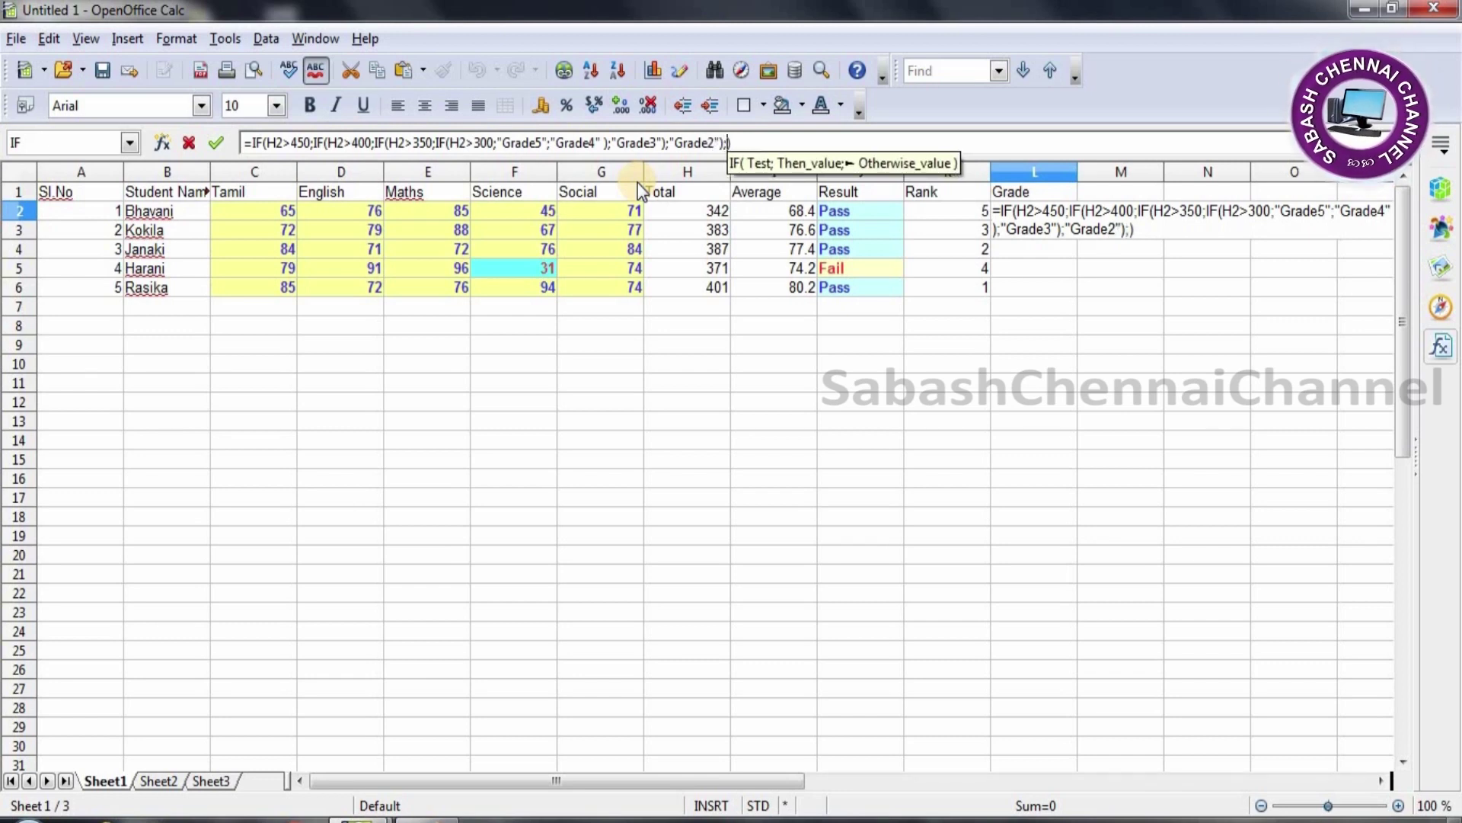
{"action": "type", "text": "\"Grade"}
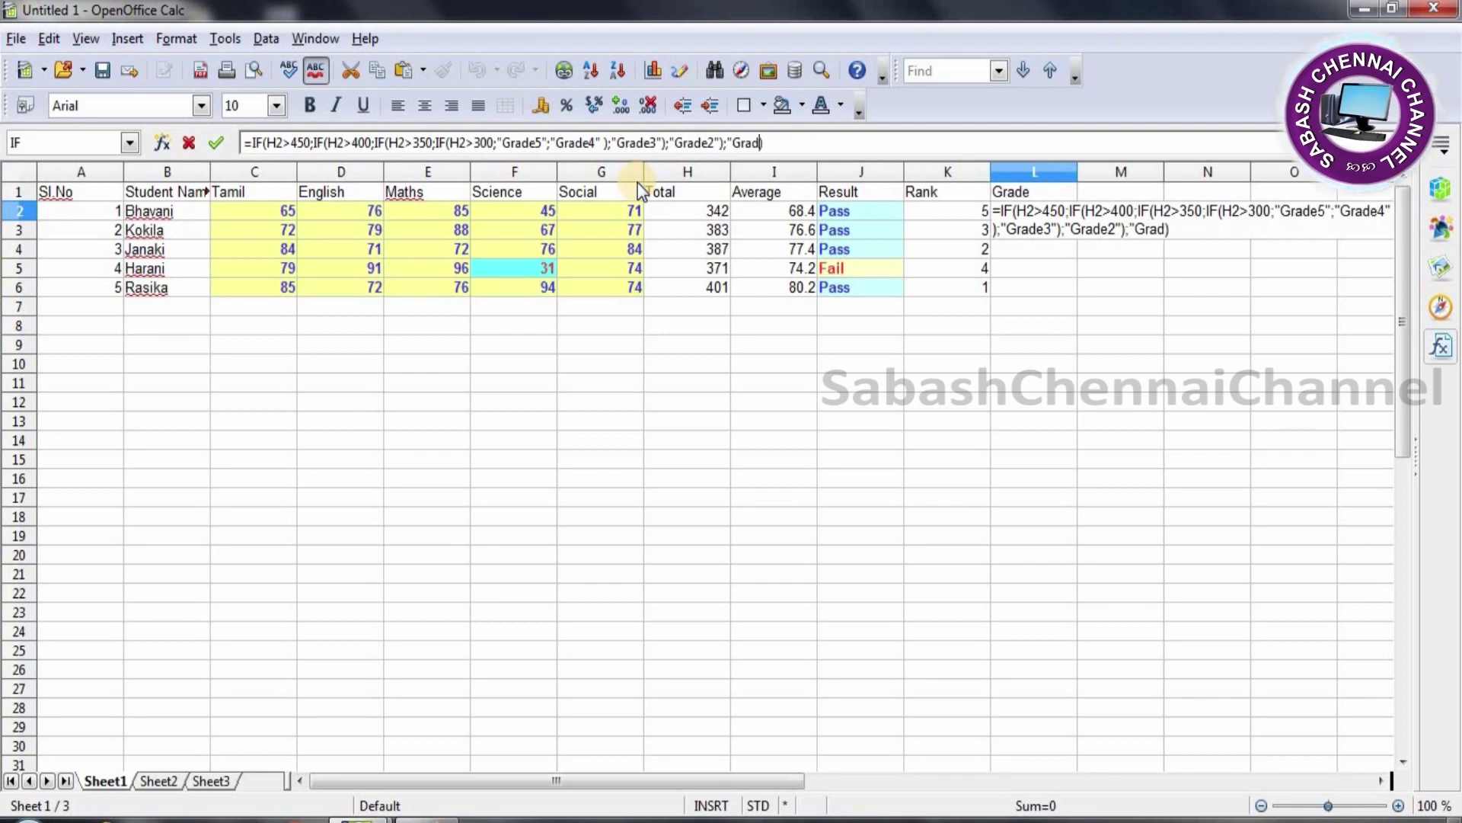
{"action": "type", "text": "1\""}
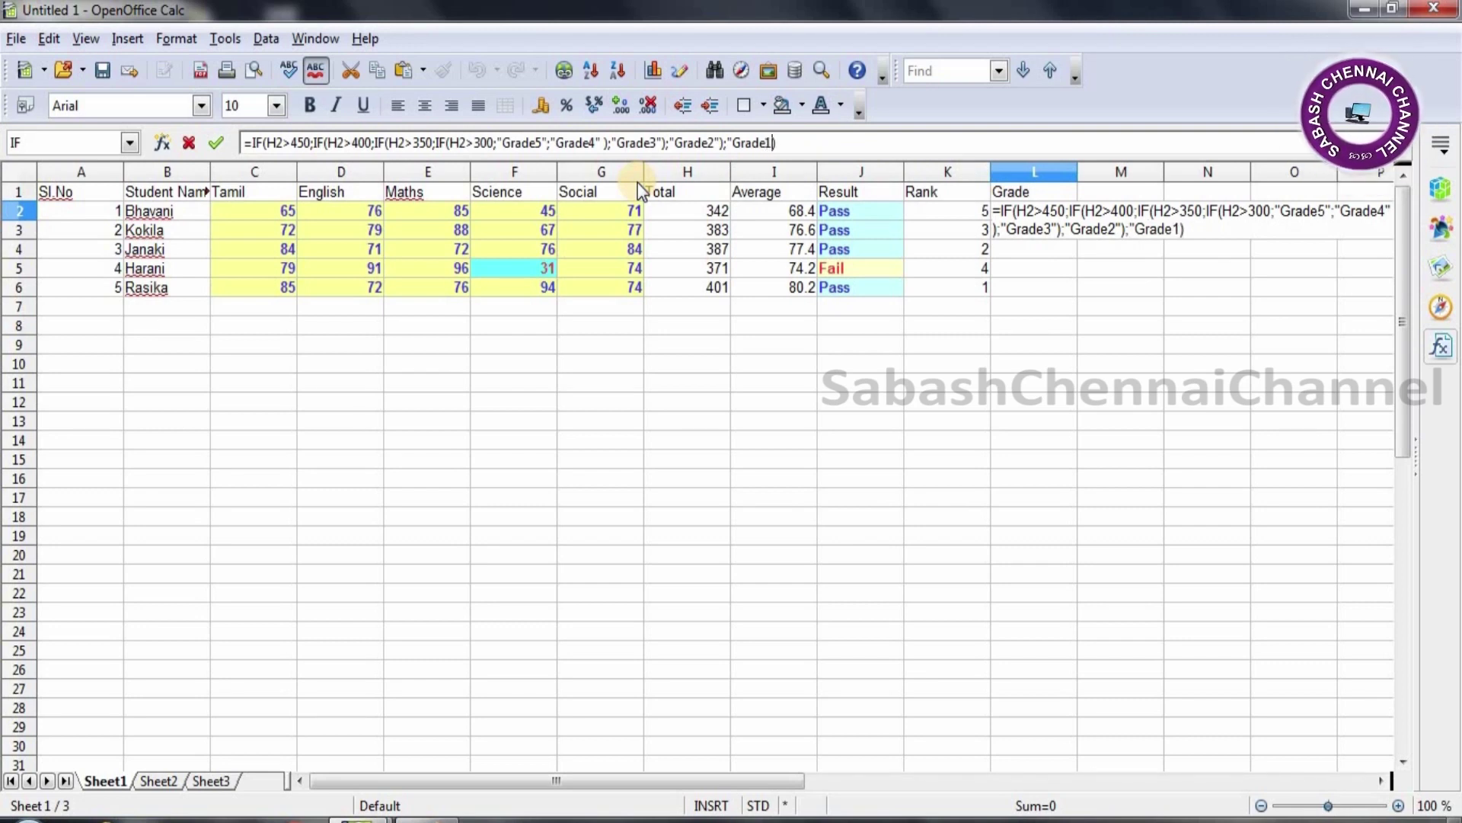
{"action": "type", "text": ")"}
{"action": "key", "text": "Return"}
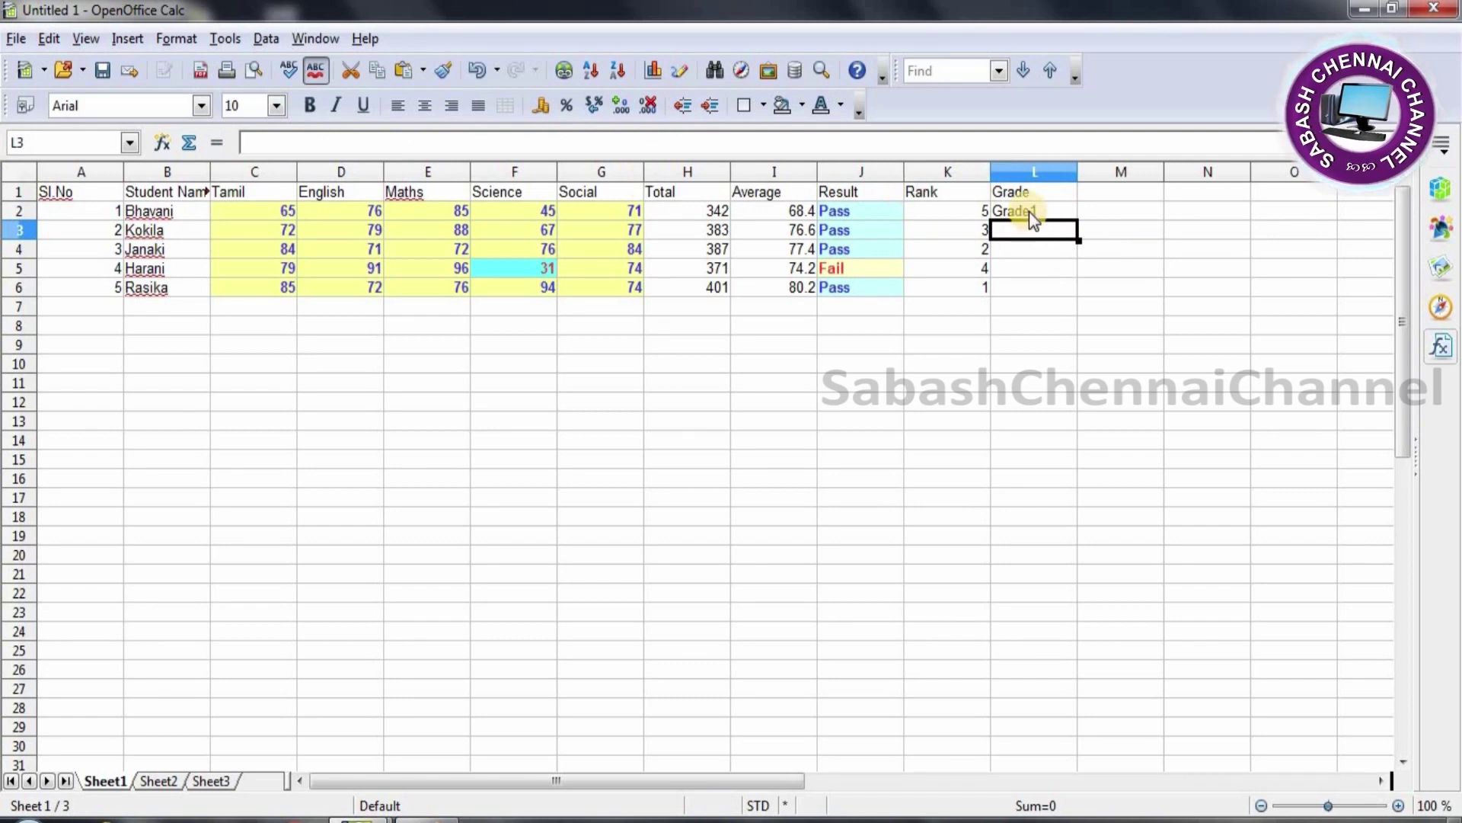
Step: Copy the grade formula from L2 down through L6 for all students, and reselect cell L2
{"action": "left_click", "coordinate": [1065, 217]}
{"action": "left_click_drag", "start_coordinate": [1078, 221], "coordinate": [1077, 297]}
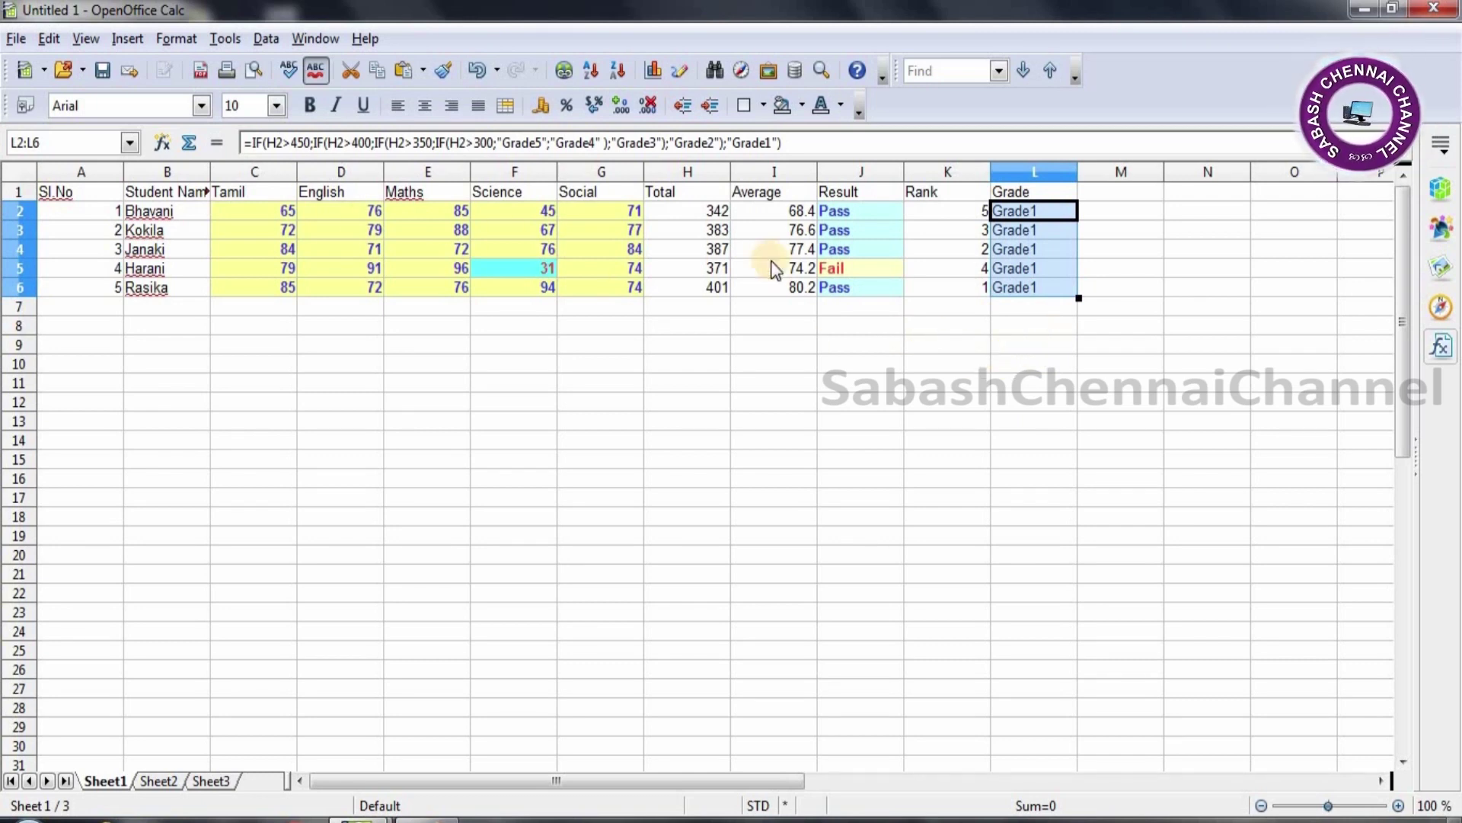
{"action": "left_click", "coordinate": [1021, 211]}
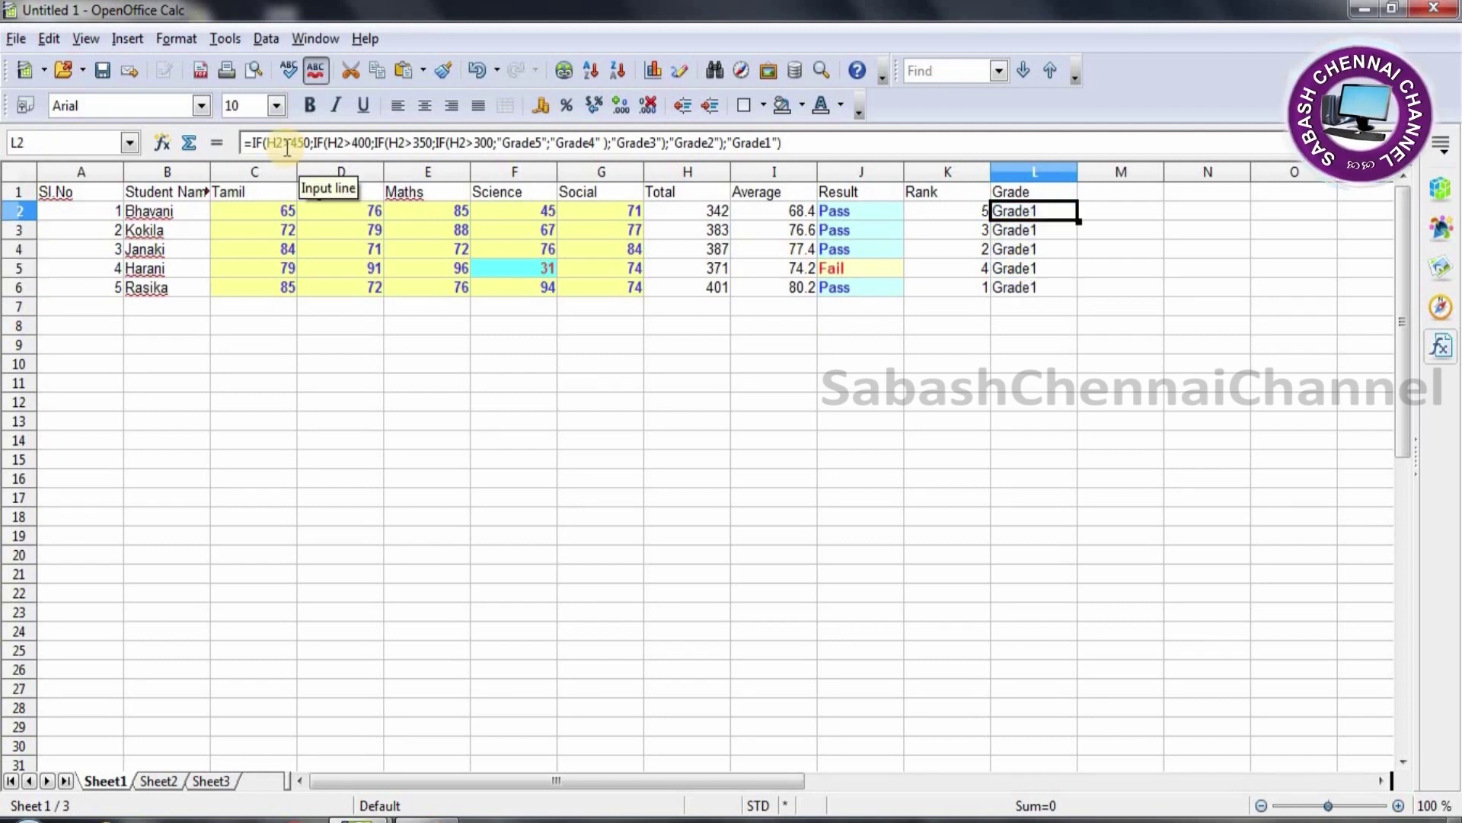
Step: In L2's grade formula, make "Grade4" the then value and "Grade5" the otherwise value of the H2>300 test
{"action": "left_click", "coordinate": [687, 212]}
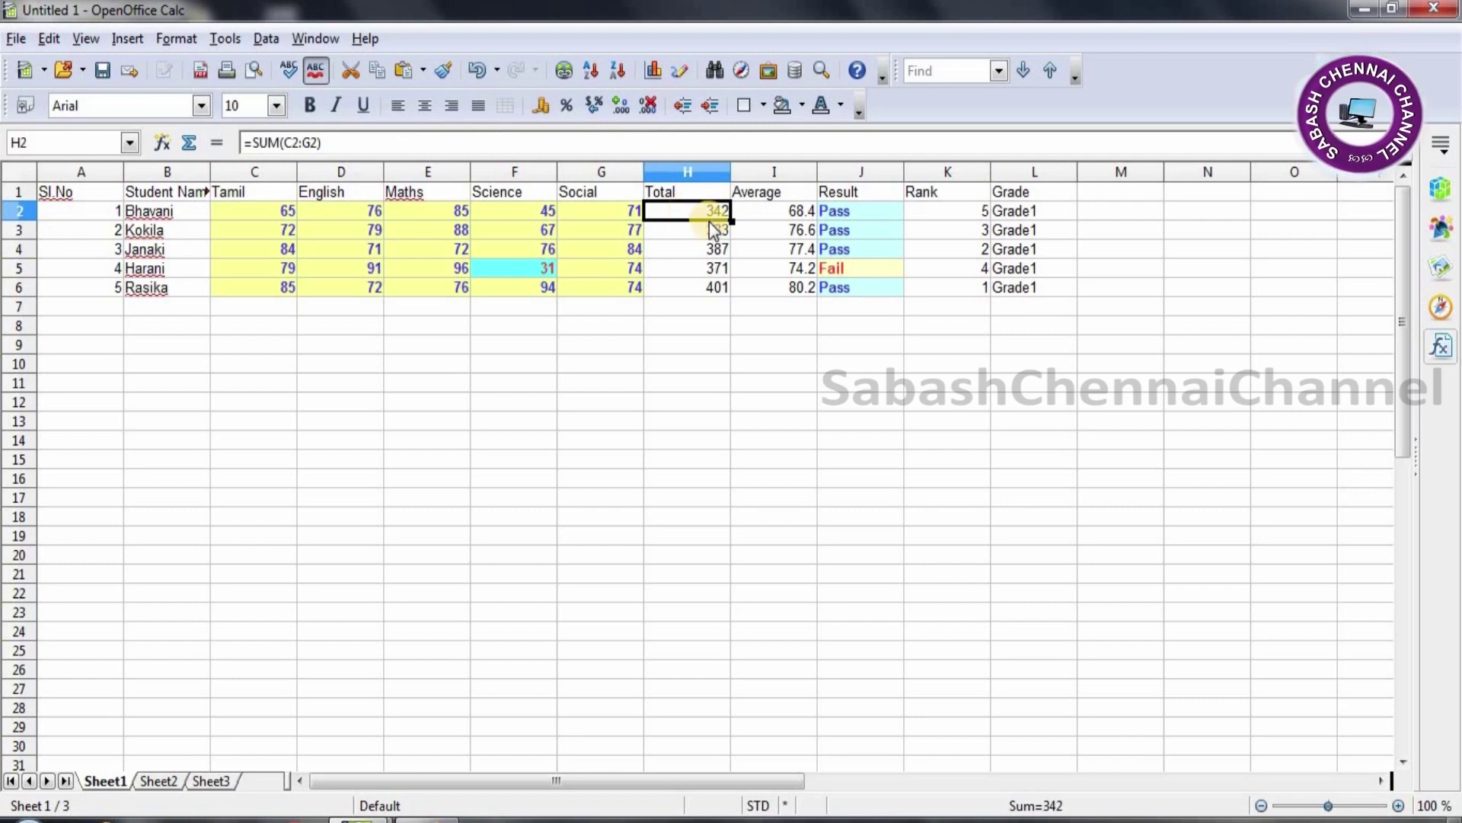
{"action": "left_click", "coordinate": [1035, 209]}
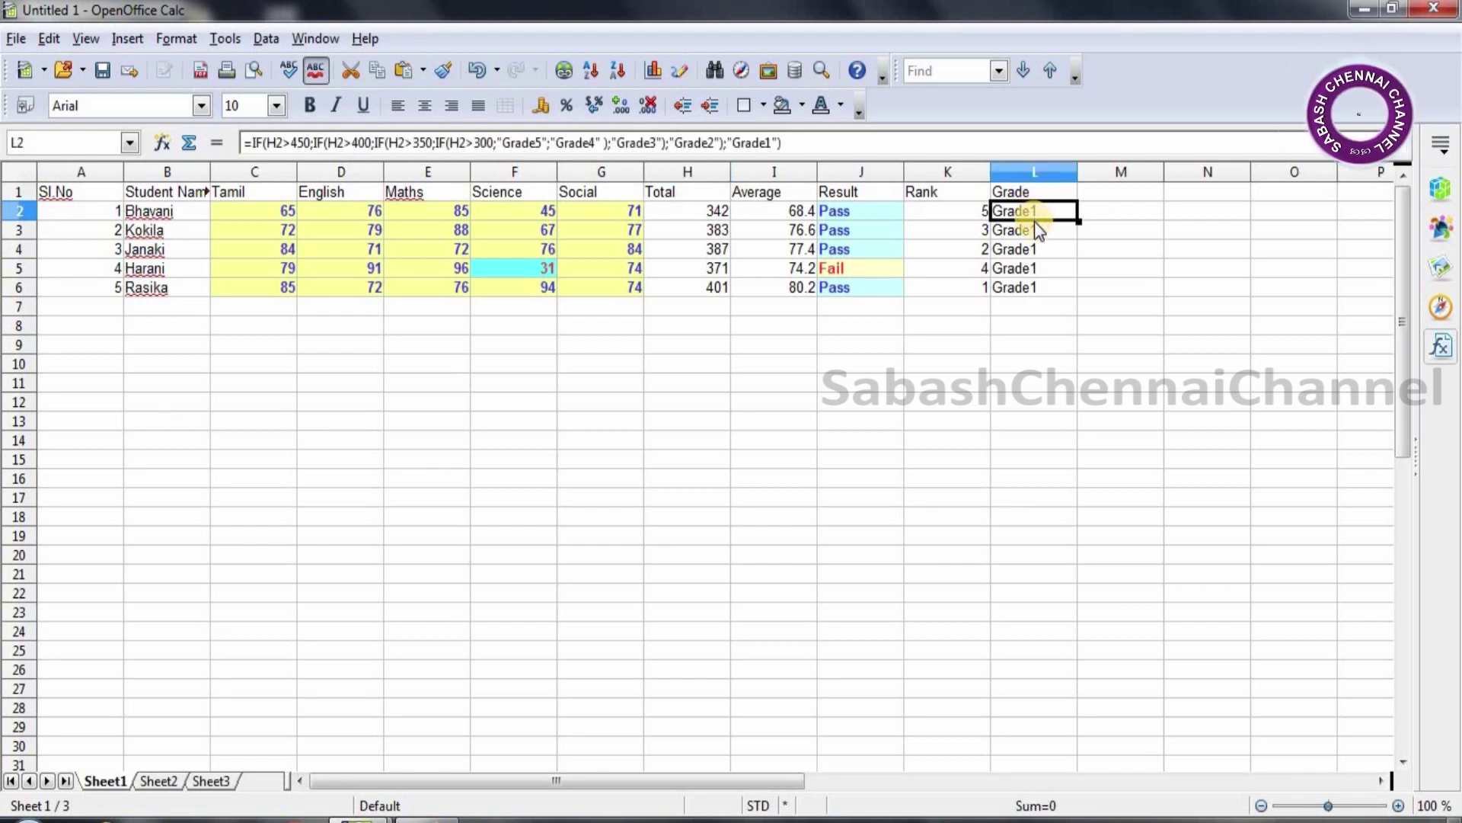
{"action": "left_click", "coordinate": [294, 143]}
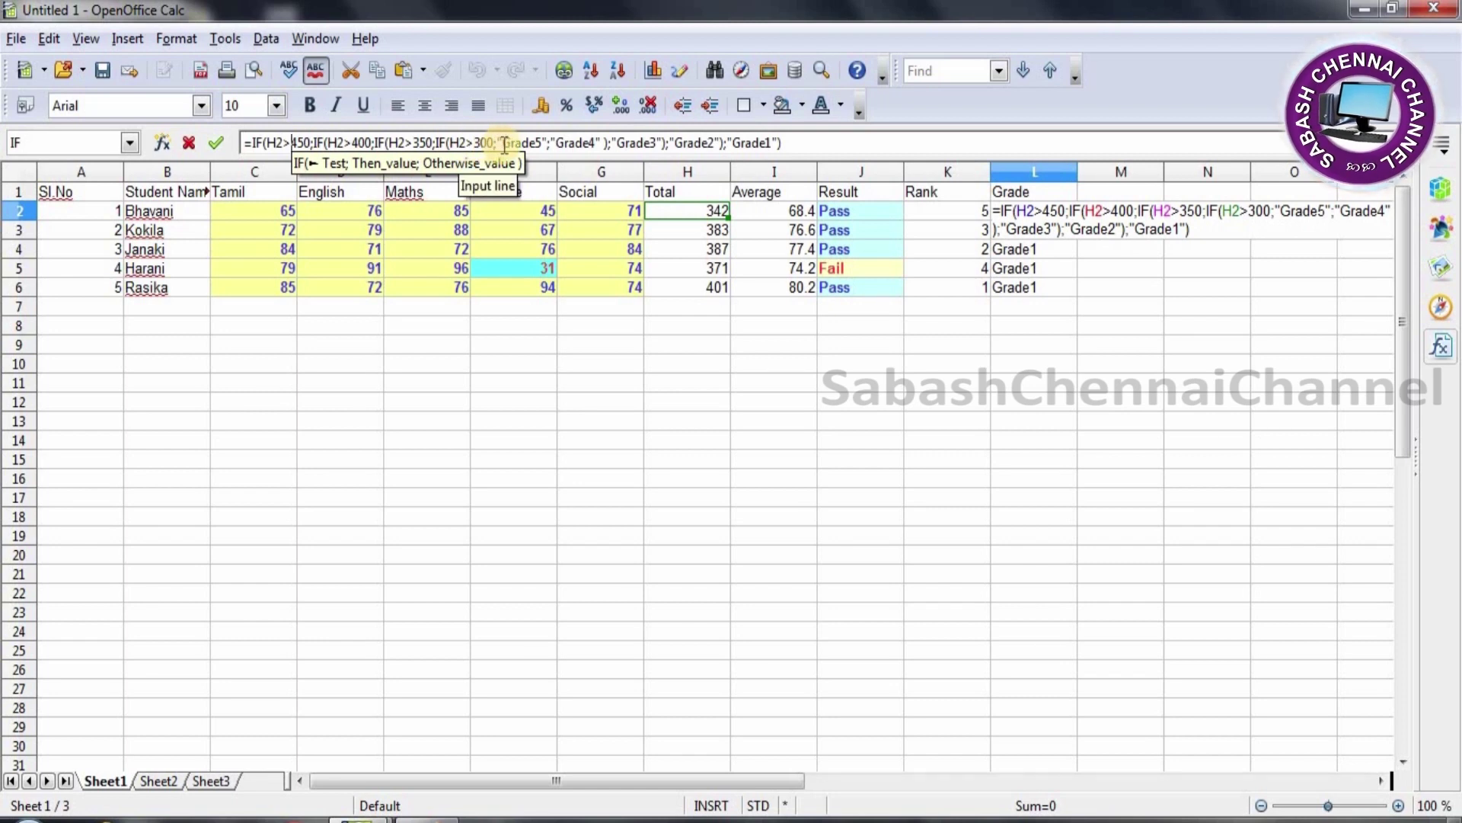
{"action": "left_click", "coordinate": [537, 143]}
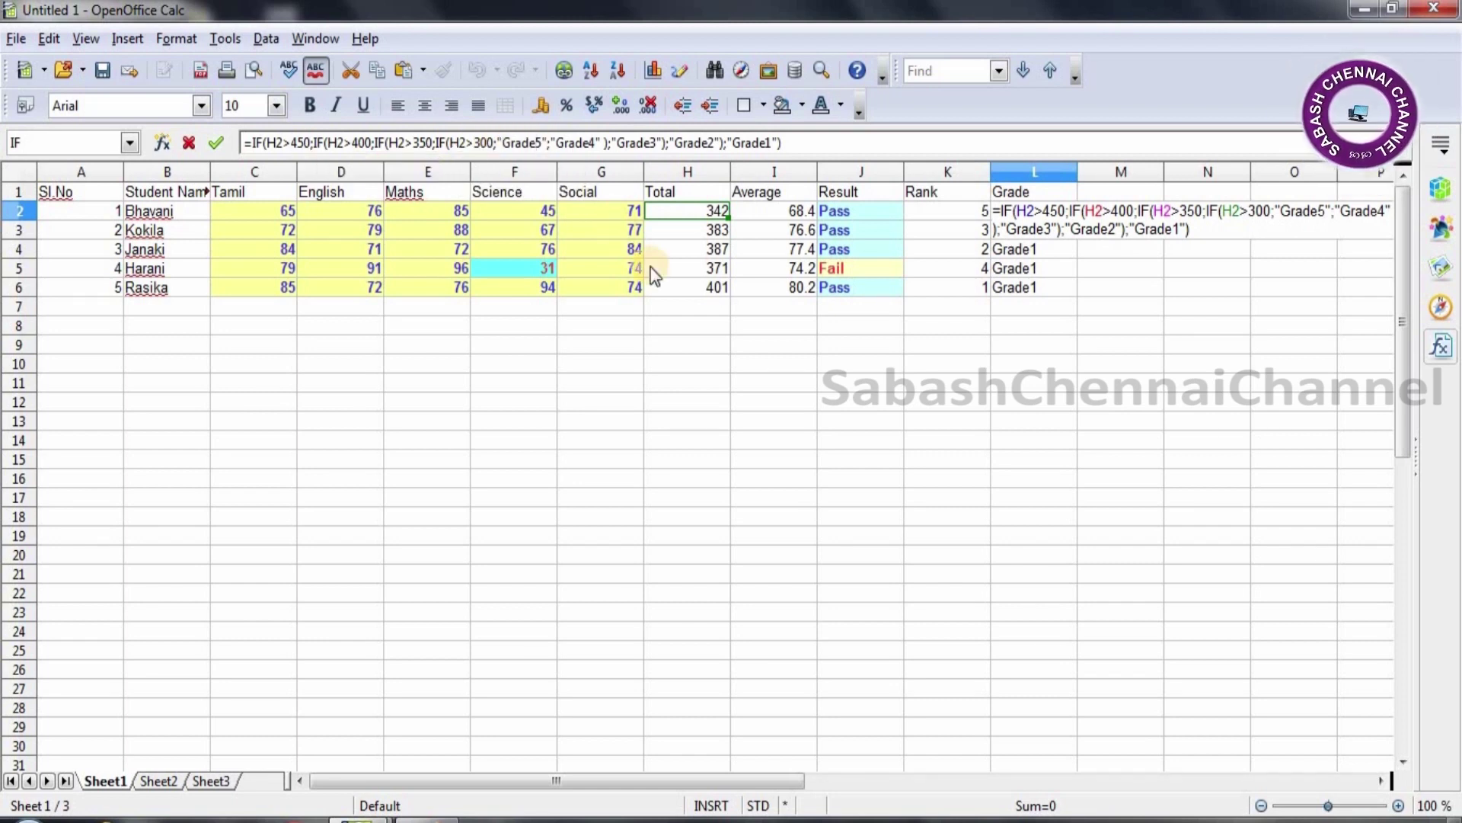
{"action": "key", "text": "BackSpace"}
{"action": "type", "text": "4"}
{"action": "key", "text": "Right"}
{"action": "key", "text": "Right"}
{"action": "key", "text": "Right"}
{"action": "key", "text": "BackSpace"}
{"action": "type", "text": "5"}
{"action": "key", "text": "Right"}
{"action": "key", "text": "Right"}
{"action": "key", "text": "Right"}
{"action": "key", "text": "Right"}
{"action": "key", "text": "Right"}
{"action": "key", "text": "Right"}
{"action": "key", "text": "Right"}
{"action": "key", "text": "Right"}
{"action": "key", "text": "Right"}
{"action": "key", "text": "Right"}
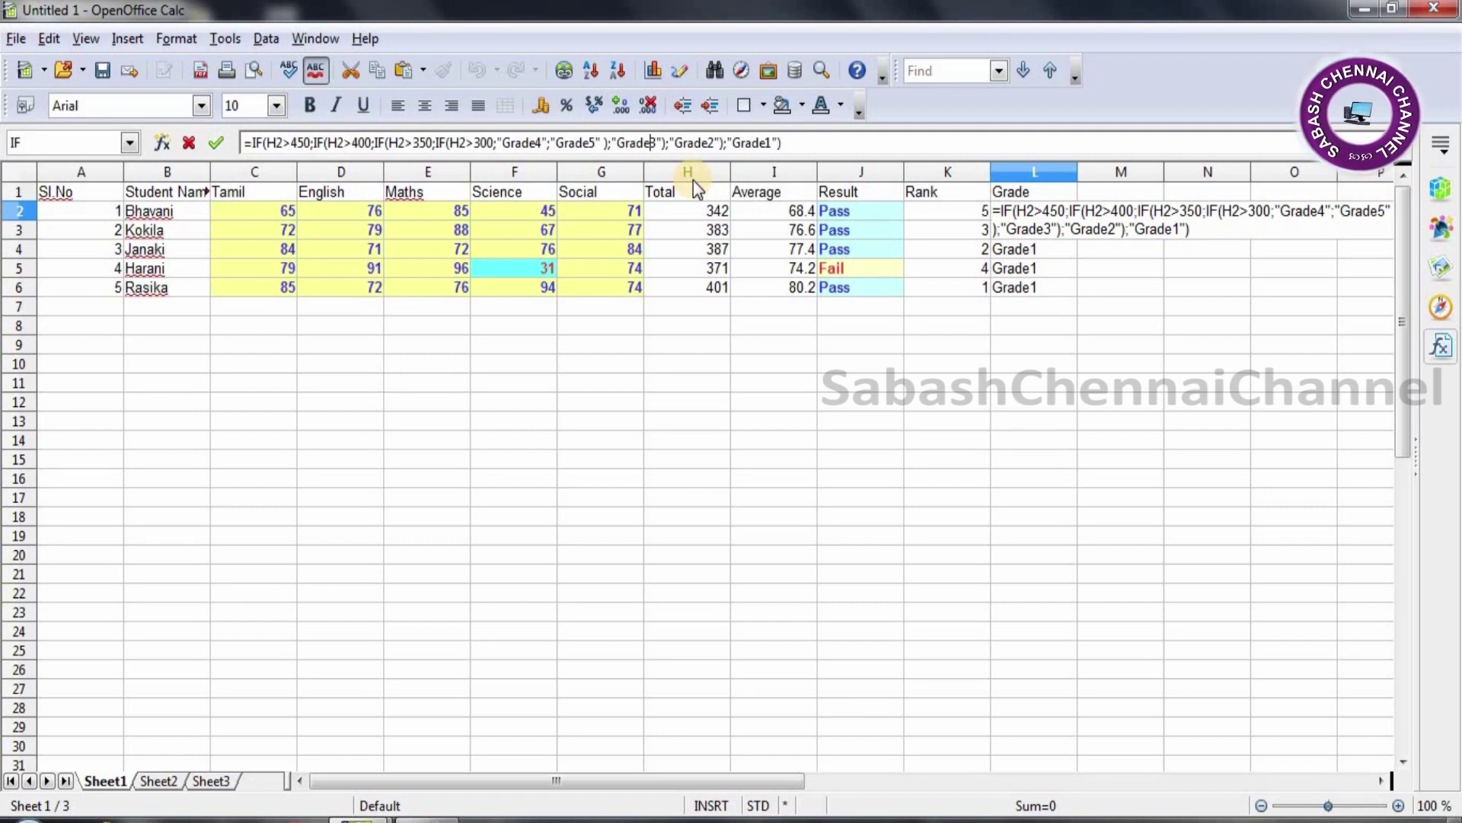
Step: Change the greater-than operators to less-than in the 450, 400, 350 and 300 tests of L2's formula and commit it
{"action": "left_click", "coordinate": [303, 158]}
{"action": "key", "text": "BackSpace"}
{"action": "type", "text": "<"}
{"action": "left_click", "coordinate": [353, 142]}
{"action": "key", "text": "BackSpace"}
{"action": "type", "text": "<"}
{"action": "left_click", "coordinate": [417, 142]}
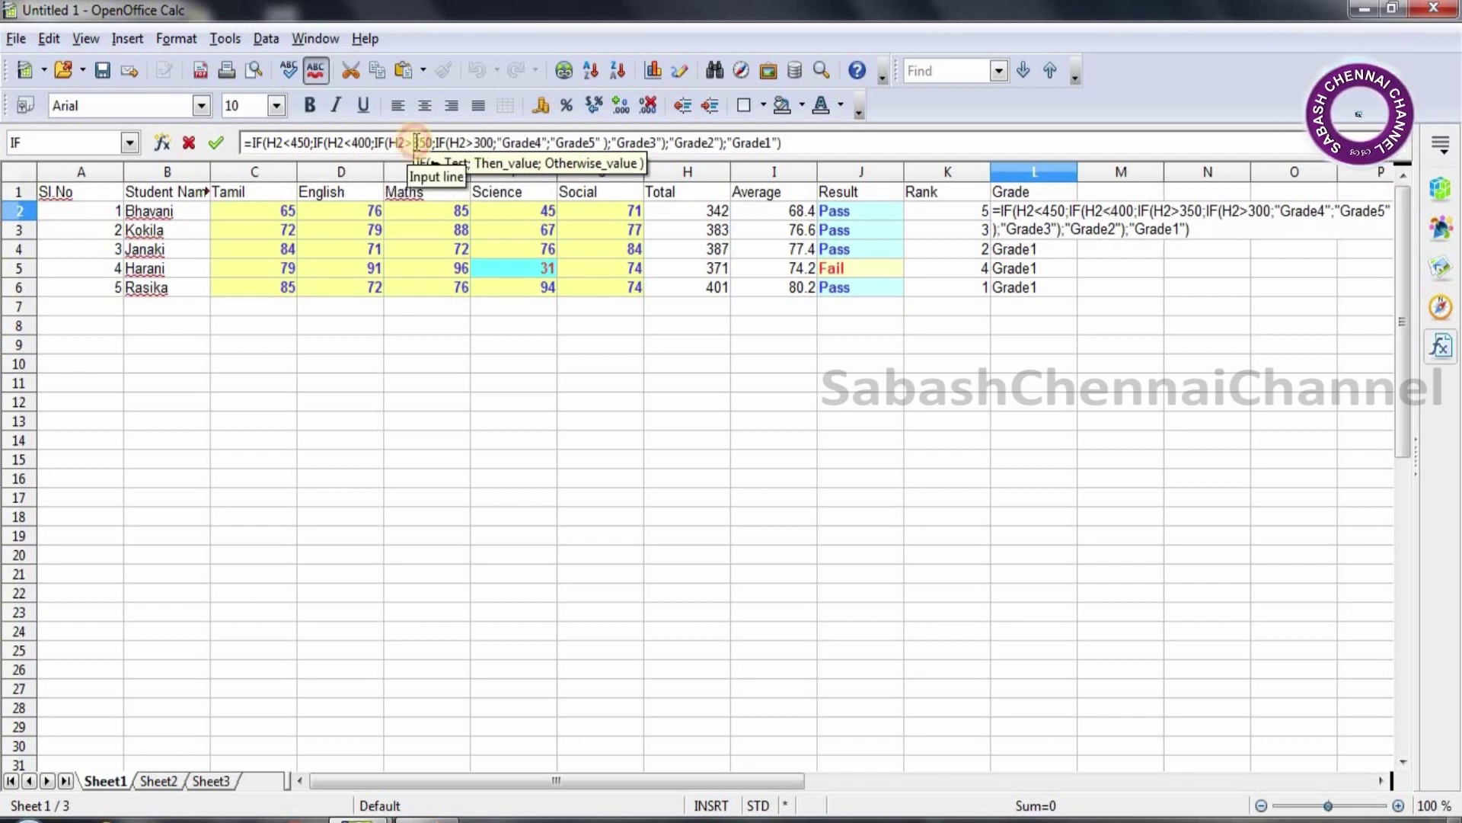
{"action": "key", "text": "BackSpace"}
{"action": "type", "text": "<"}
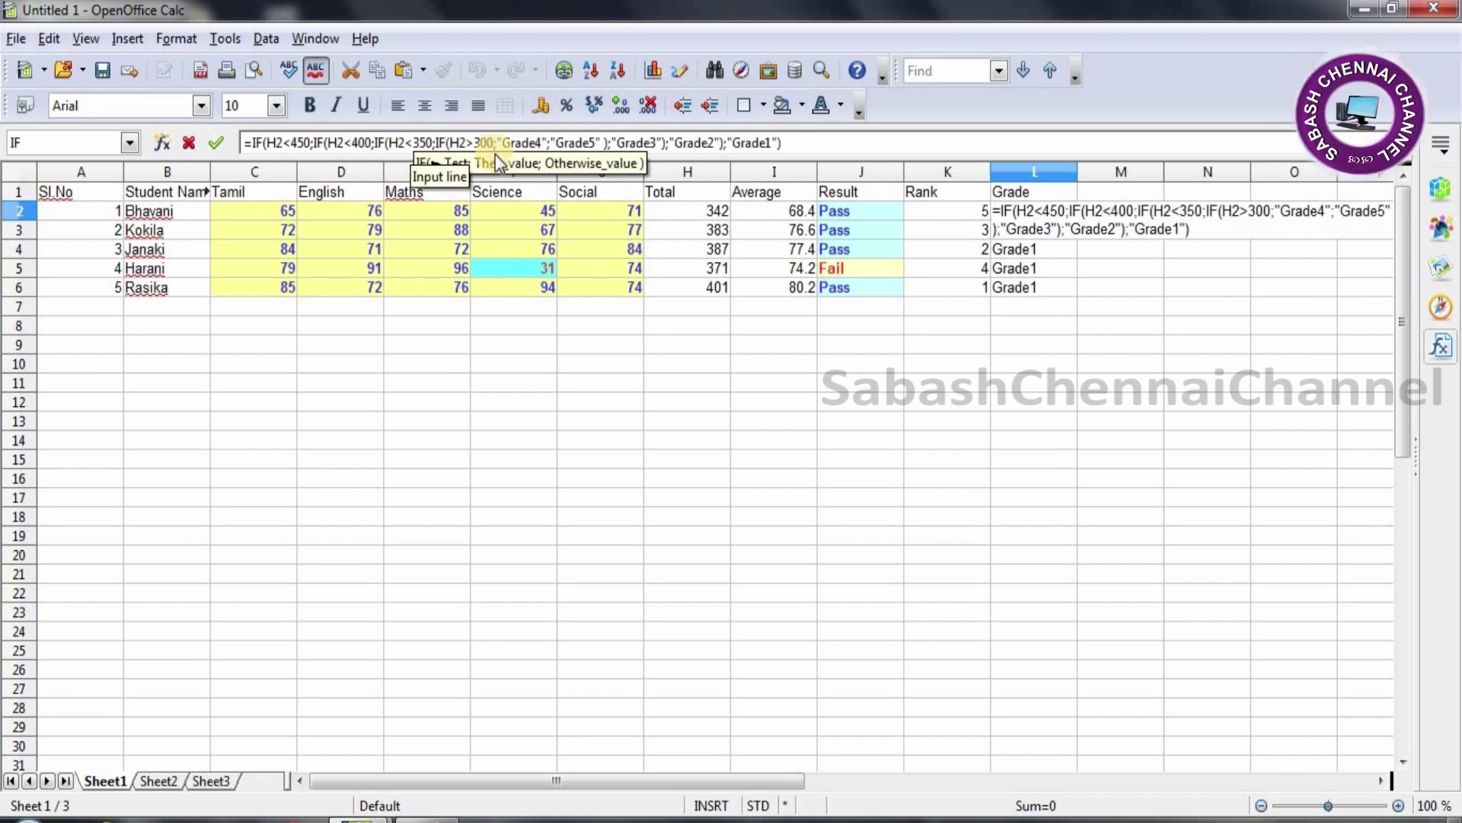
{"action": "left_click", "coordinate": [476, 144]}
{"action": "key", "text": "BackSpace"}
{"action": "type", "text": "<"}
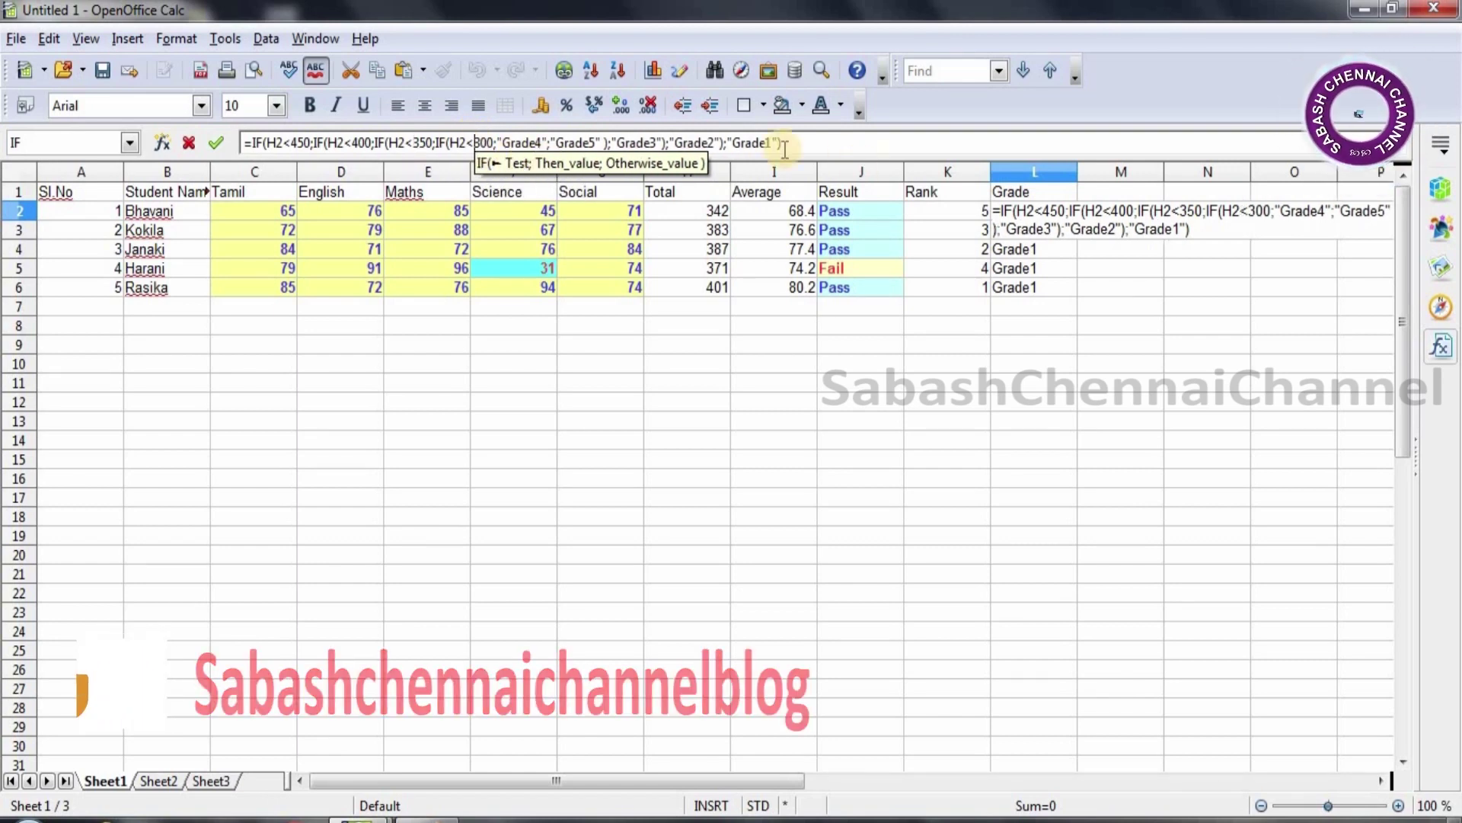
{"action": "key", "text": "Return"}
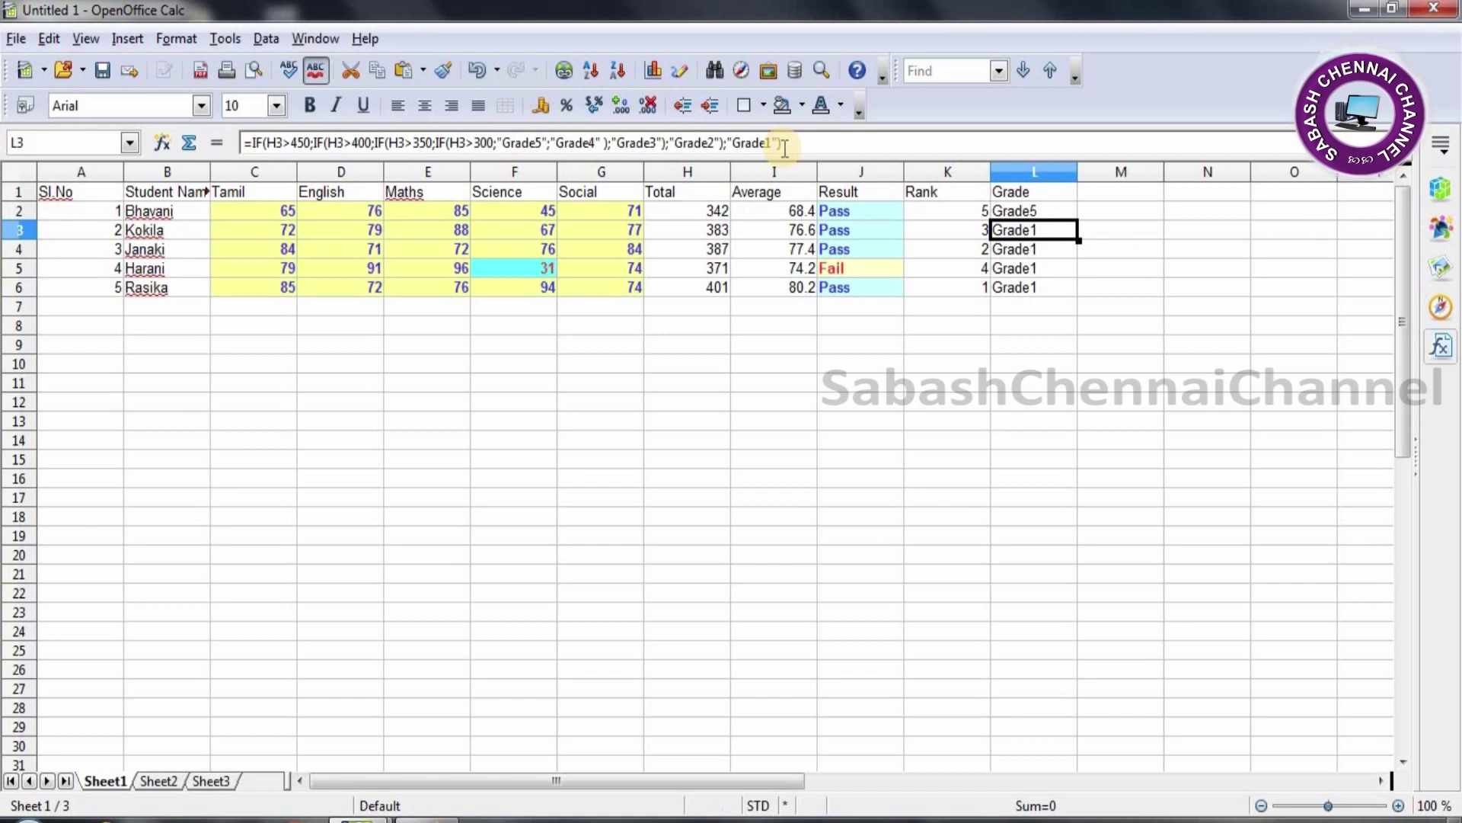
Step: Copy the corrected grade formula from L2 down through L6, replacing the other students' grade formulas
{"action": "left_click", "coordinate": [1037, 211]}
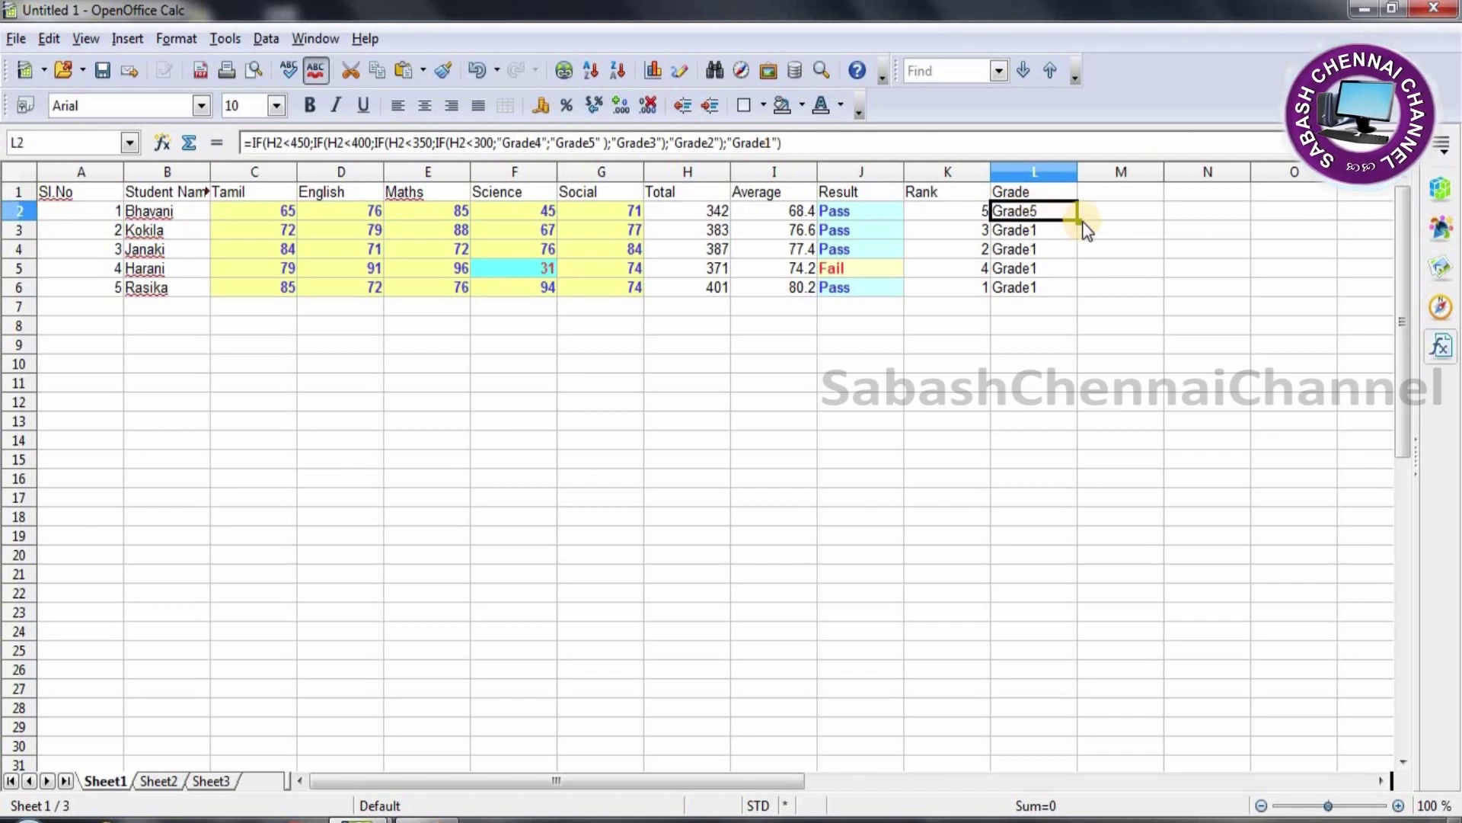
{"action": "left_click_drag", "start_coordinate": [1077, 220], "coordinate": [1094, 301]}
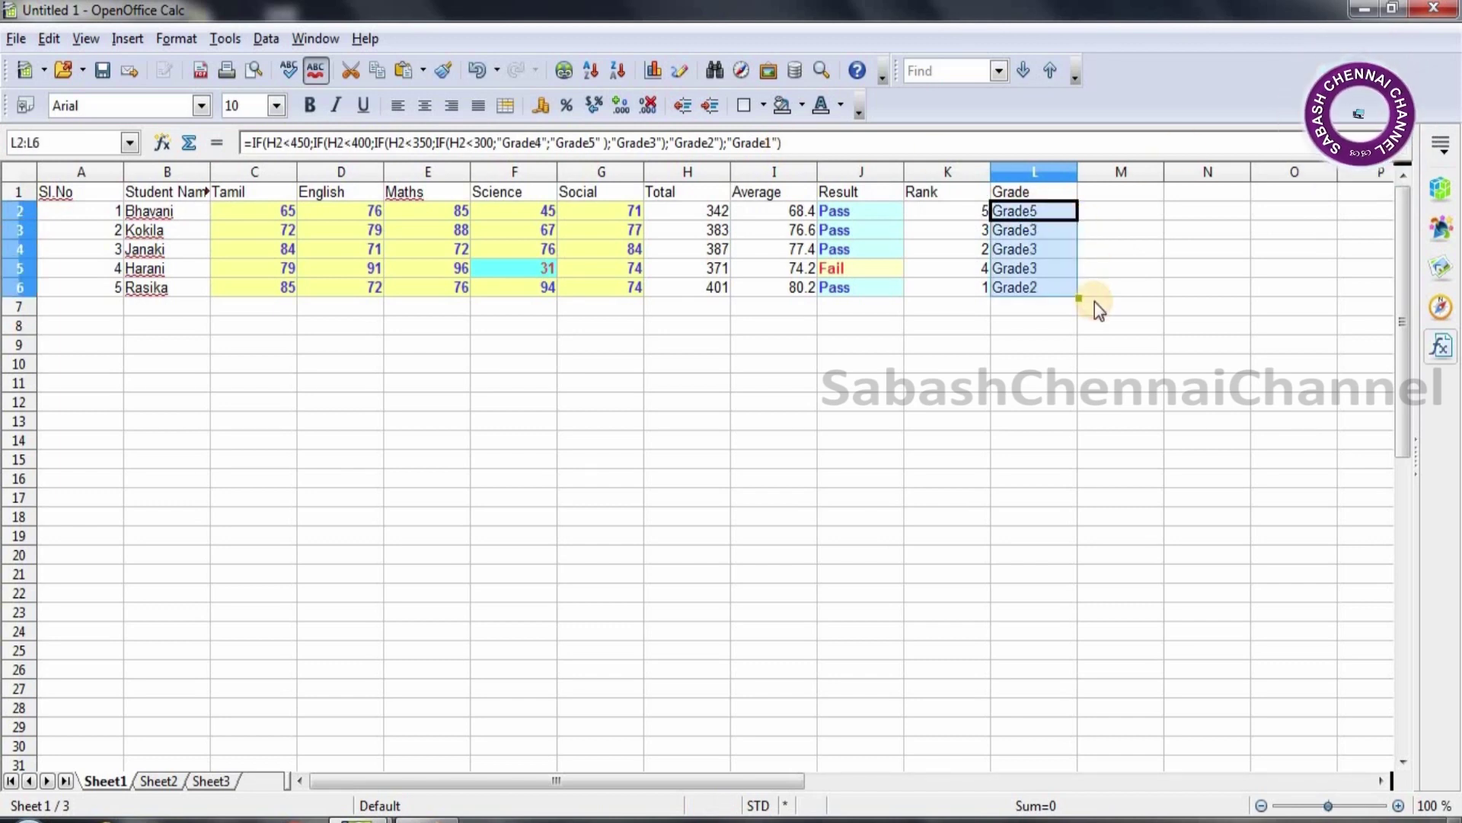
{"action": "left_click", "coordinate": [1011, 418]}
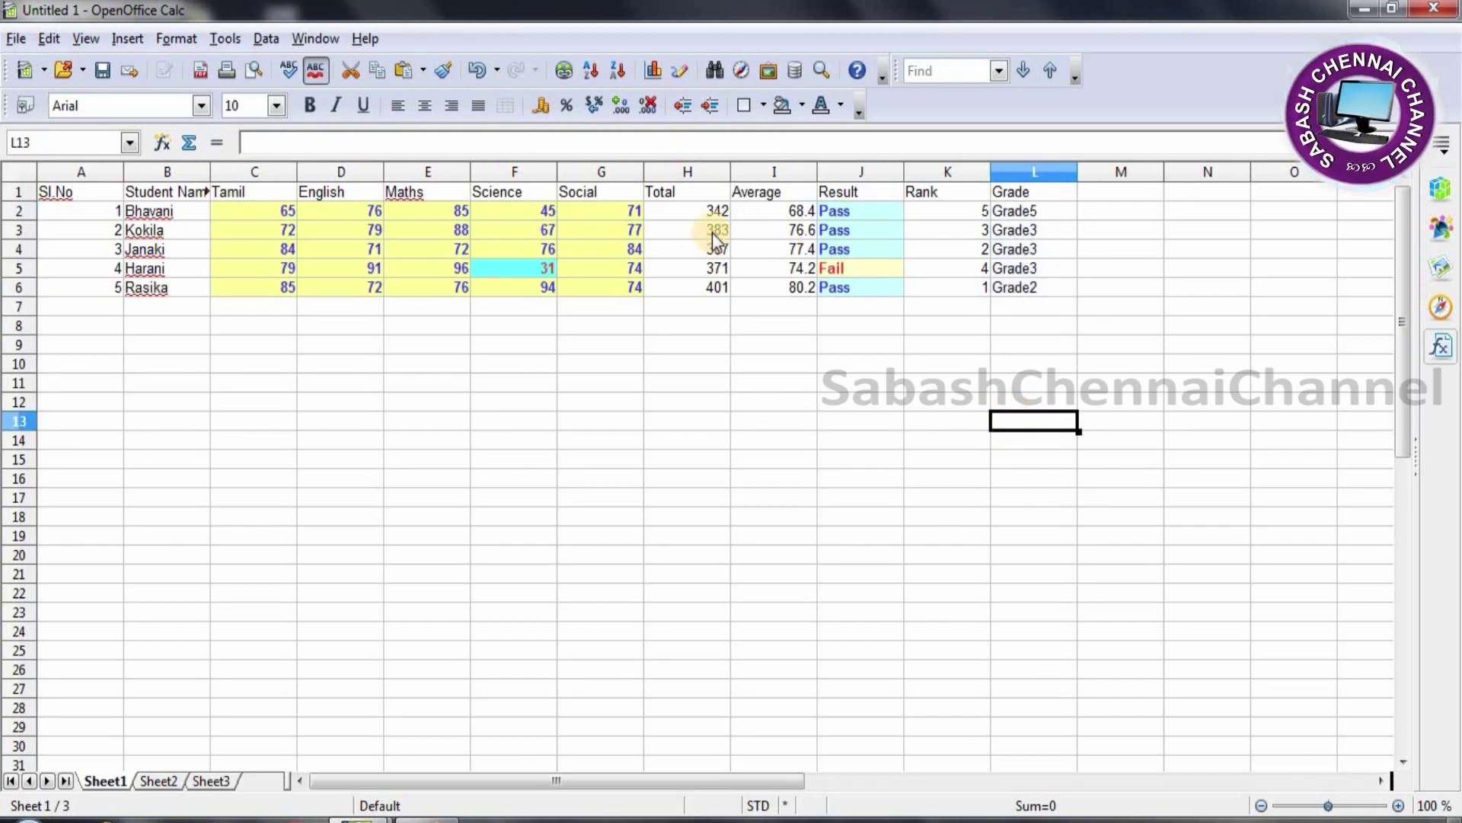
Step: Set the Social mark in cell G3 to 97 to test the grade formula
{"action": "left_click", "coordinate": [623, 231]}
{"action": "type", "text": "97"}
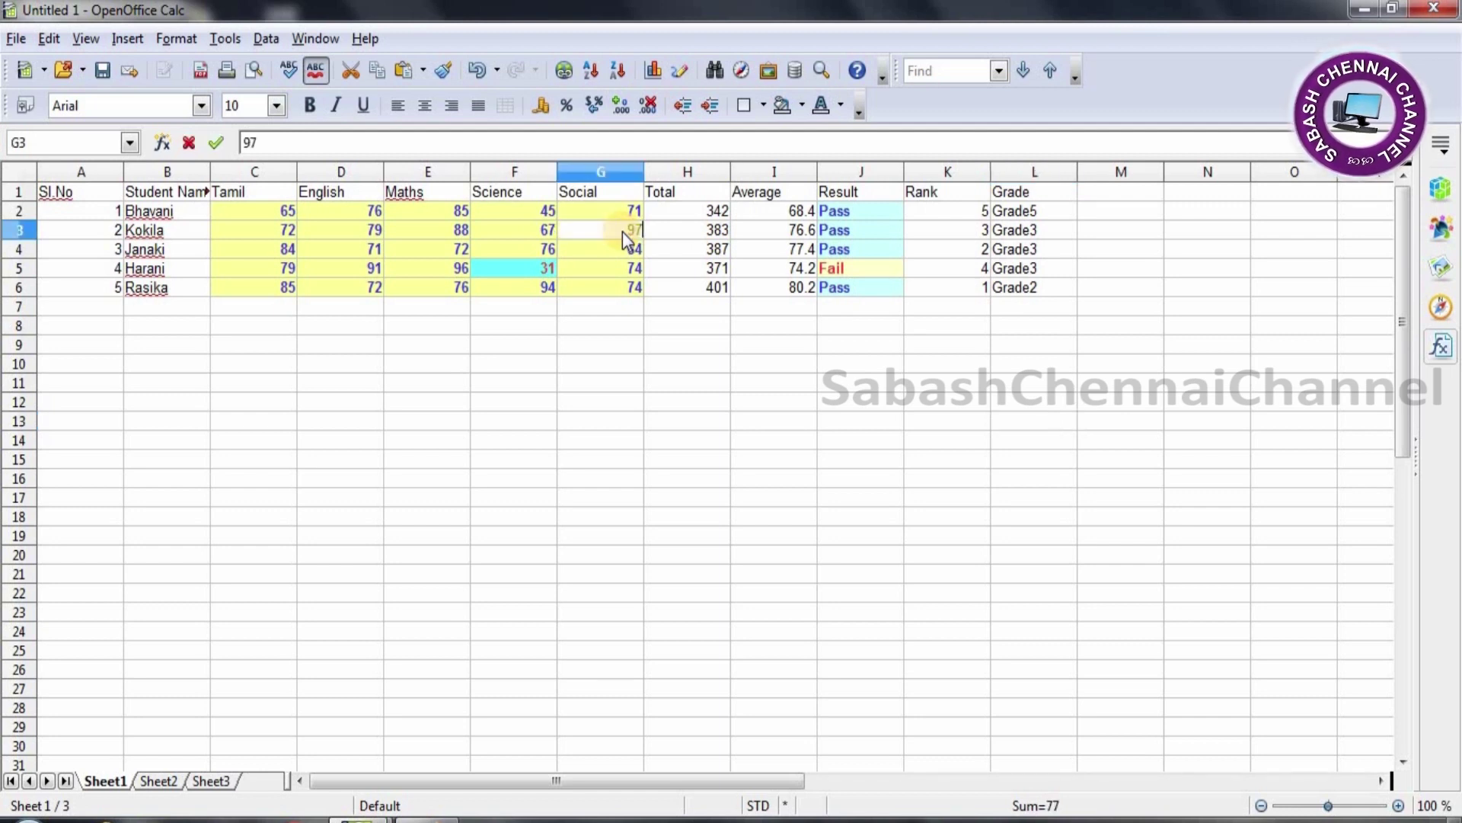
{"action": "key", "text": "Return"}
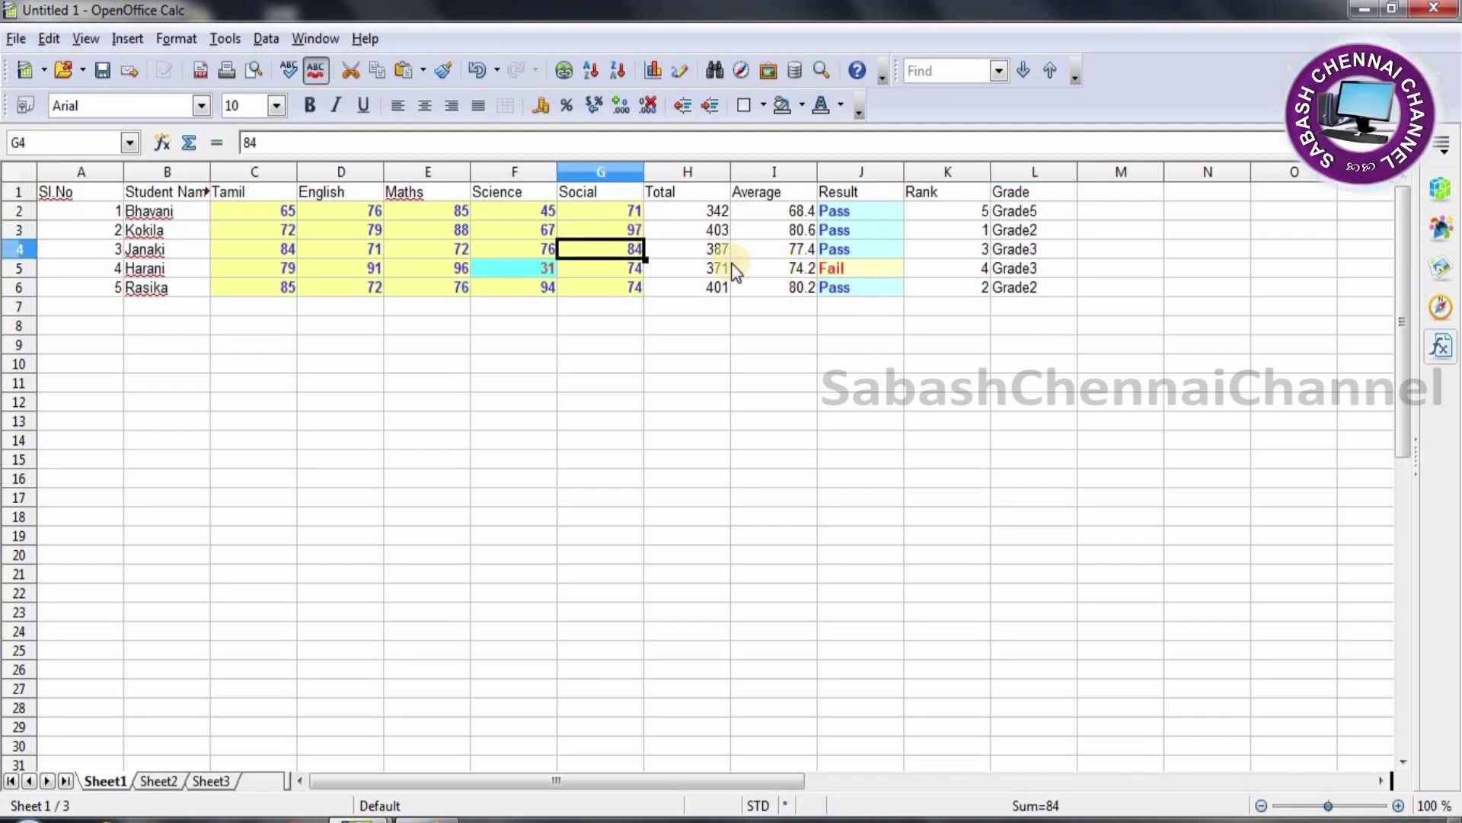
Step: Set the row 4 student's marks to 90 in English, 98 in Maths and 99 in Science, and review the recalculated ranks and grades in K2:L6
{"action": "left_click", "coordinate": [694, 253]}
{"action": "left_click", "coordinate": [625, 254]}
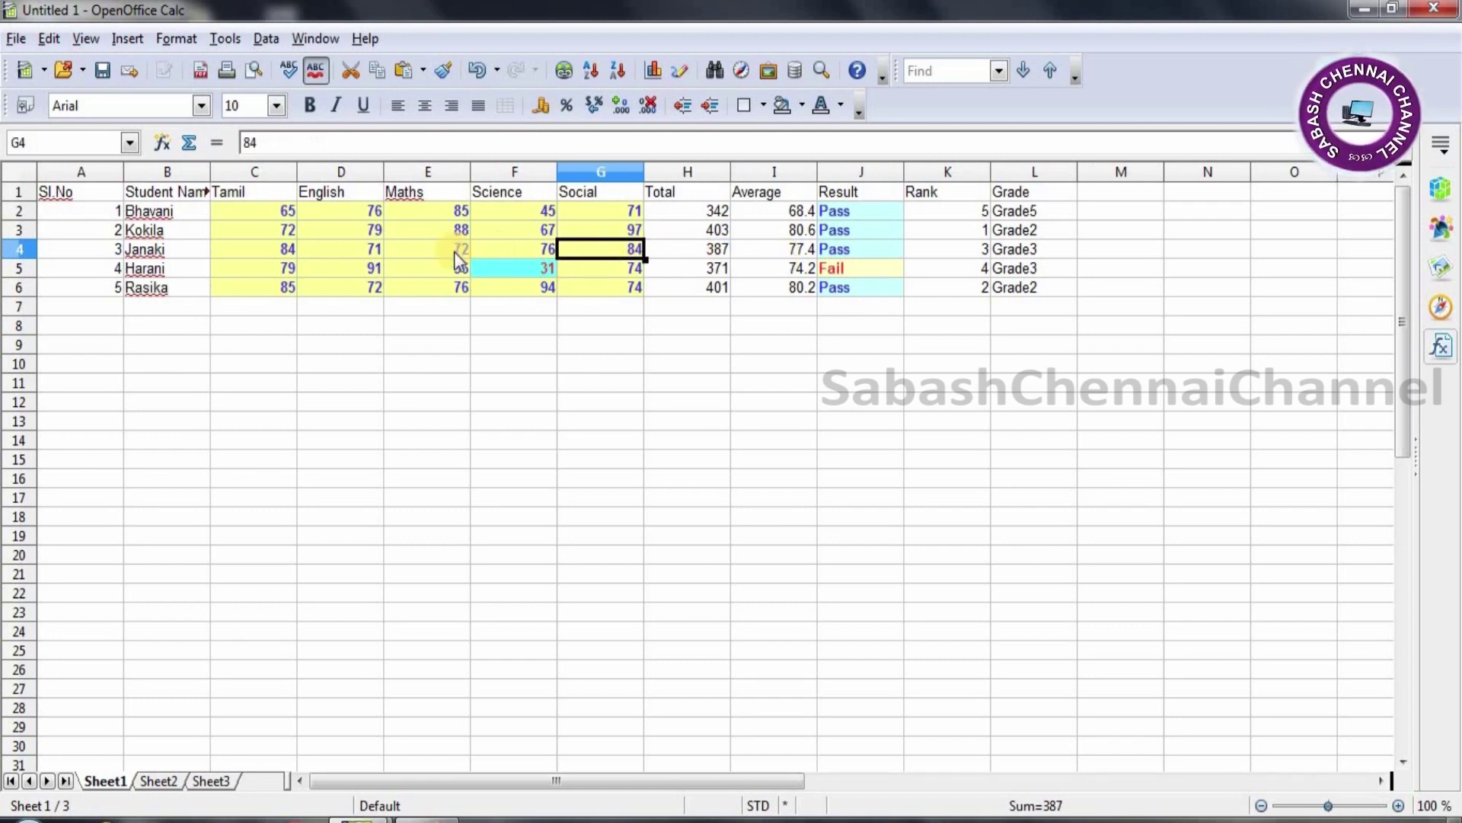
{"action": "left_click", "coordinate": [373, 251]}
{"action": "type", "text": "9"}
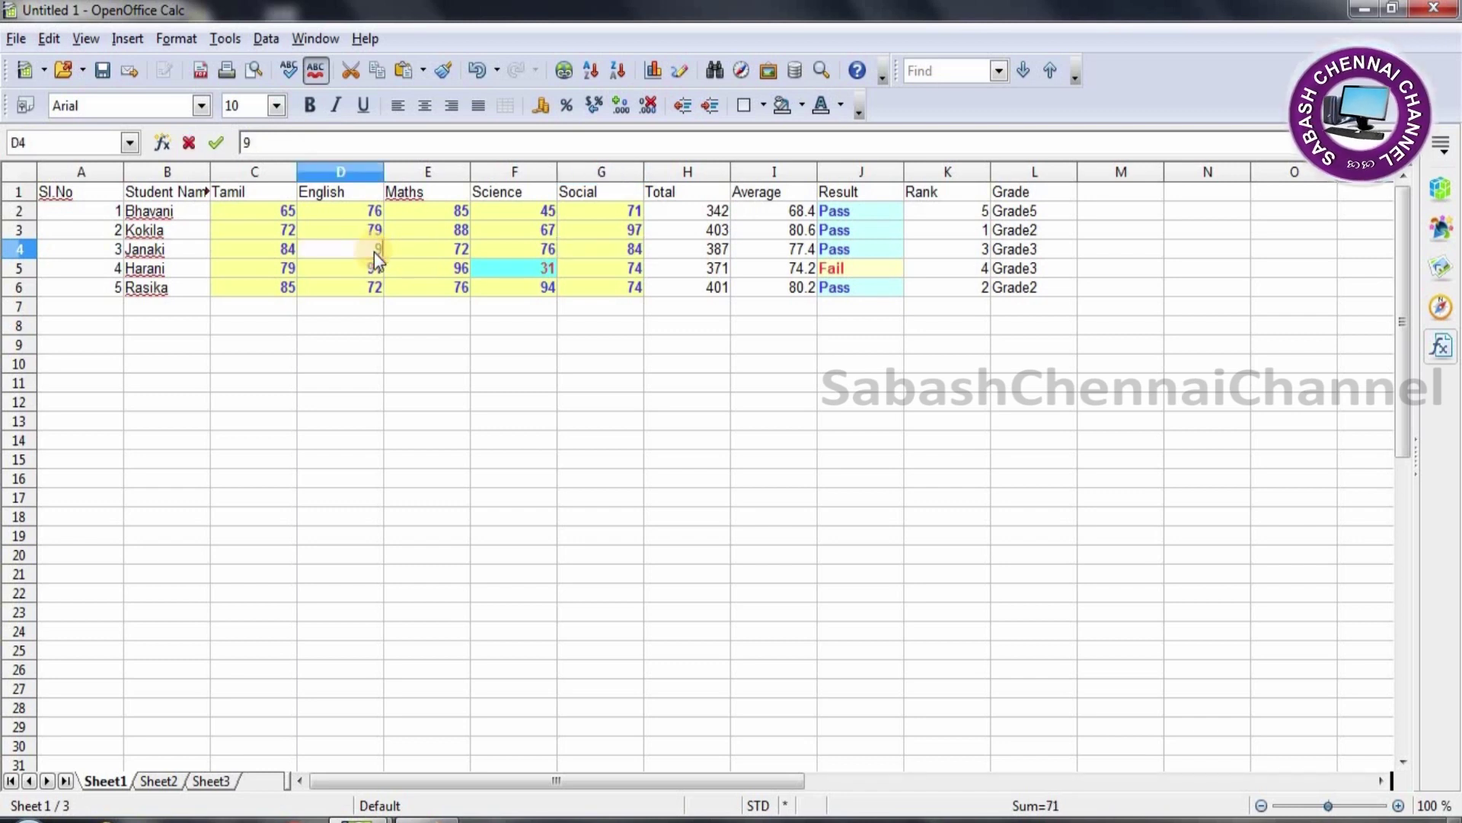
{"action": "type", "text": "0"}
{"action": "key", "text": "Tab"}
{"action": "type", "text": "98"}
{"action": "key", "text": "Tab"}
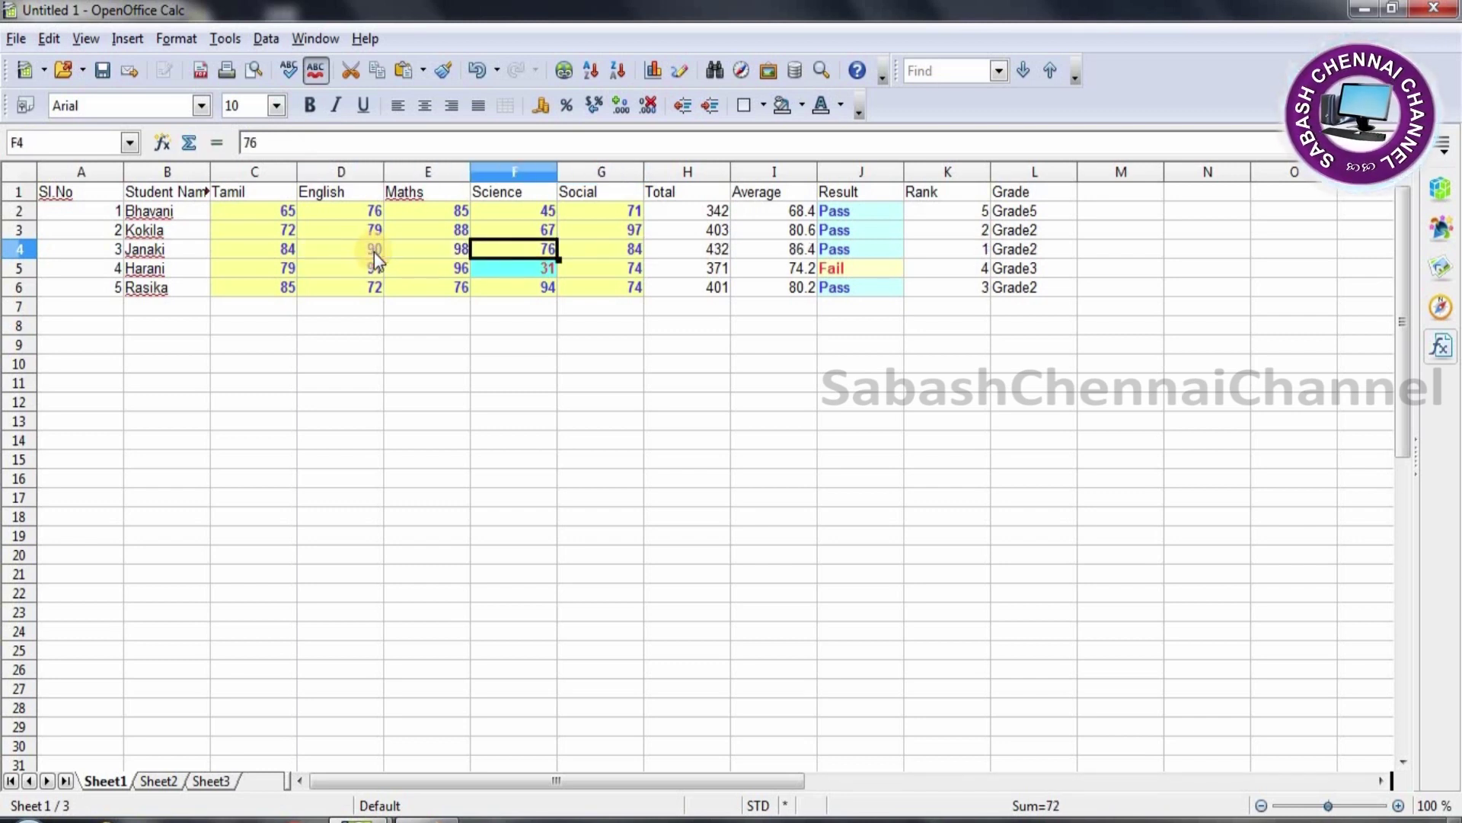
{"action": "type", "text": "99"}
{"action": "key", "text": "Return"}
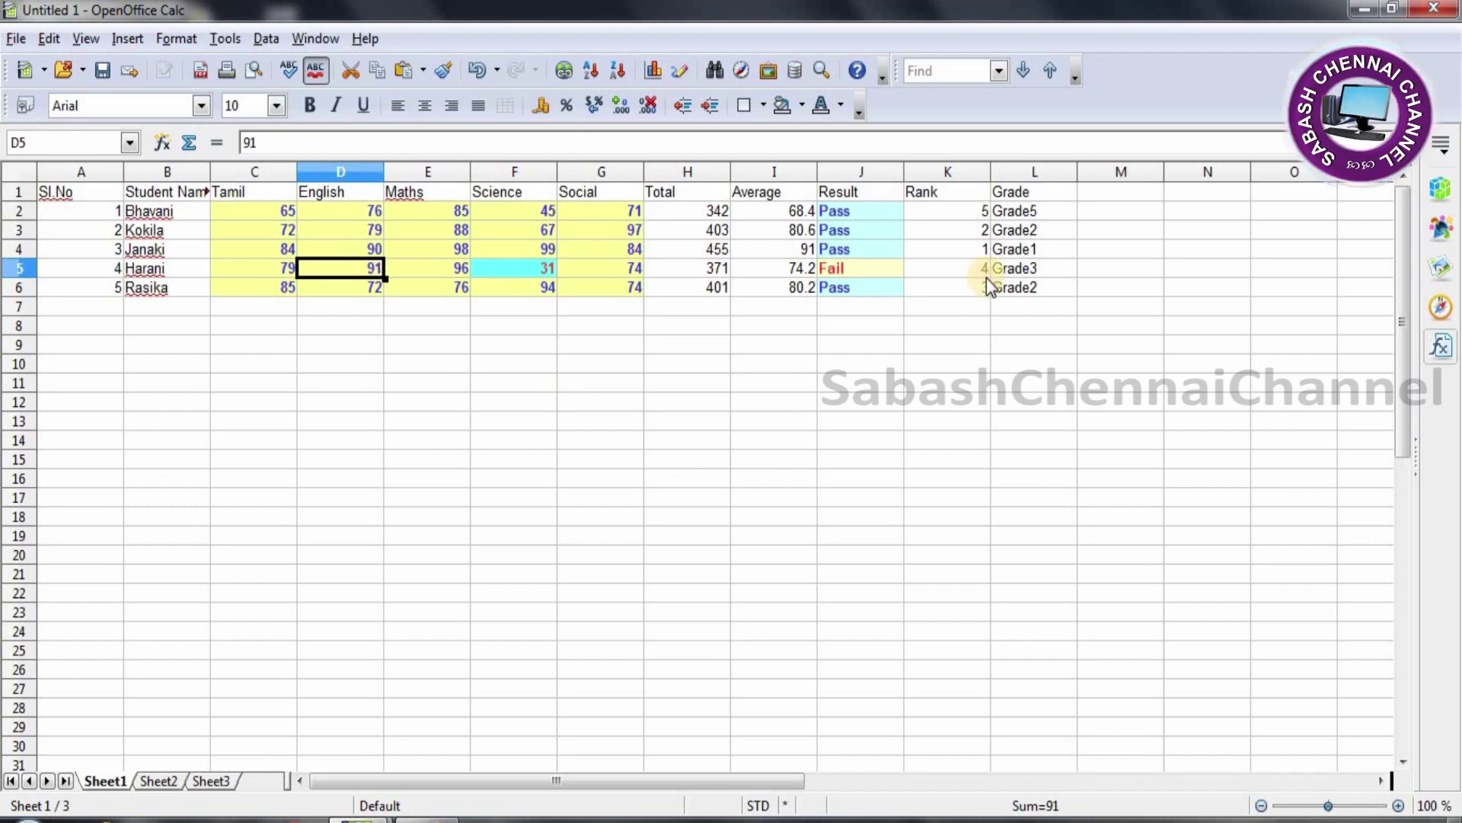
{"action": "left_click_drag", "start_coordinate": [948, 216], "coordinate": [1016, 309]}
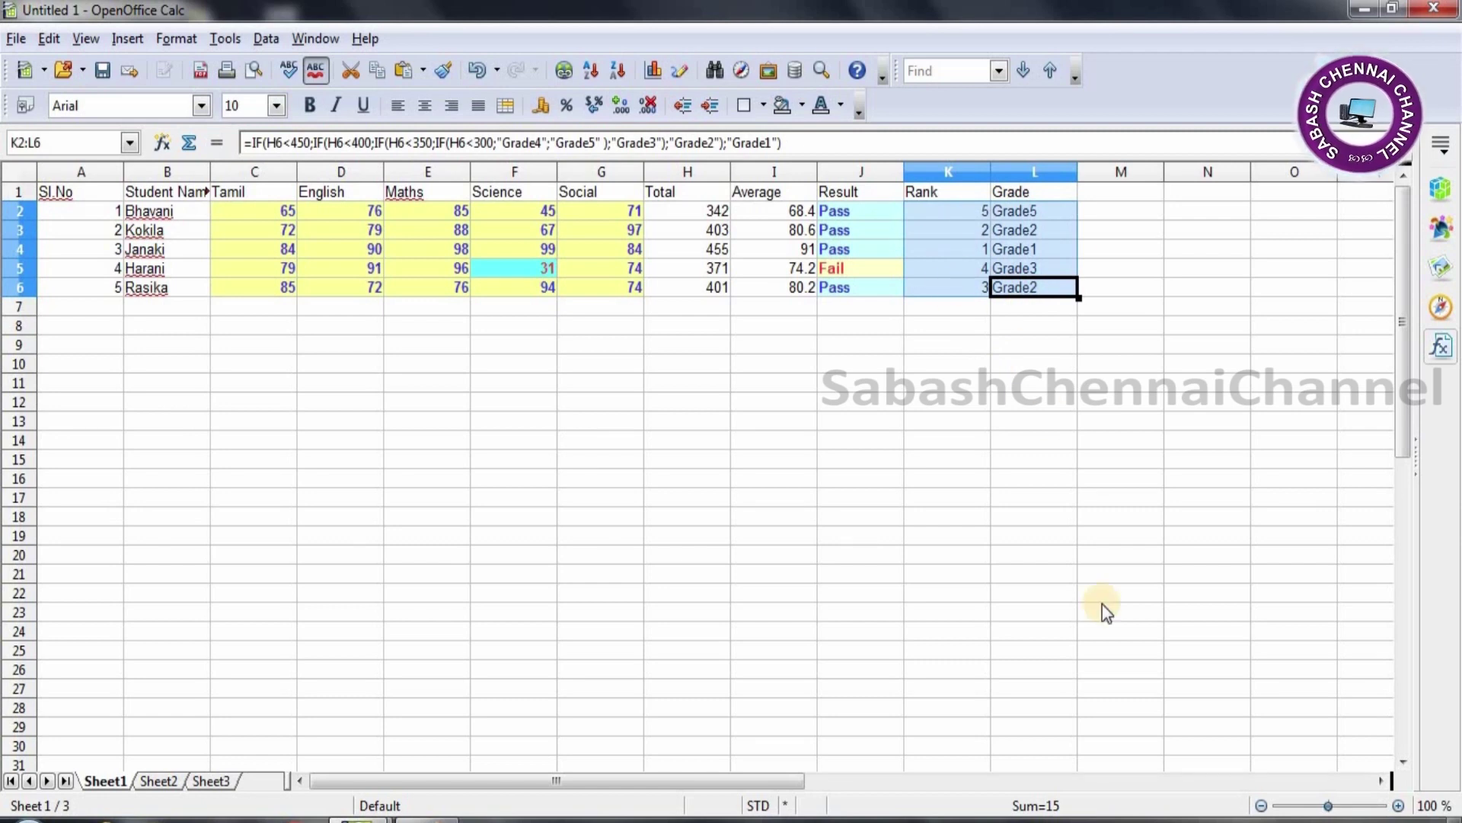
{"action": "left_click", "coordinate": [1062, 462]}
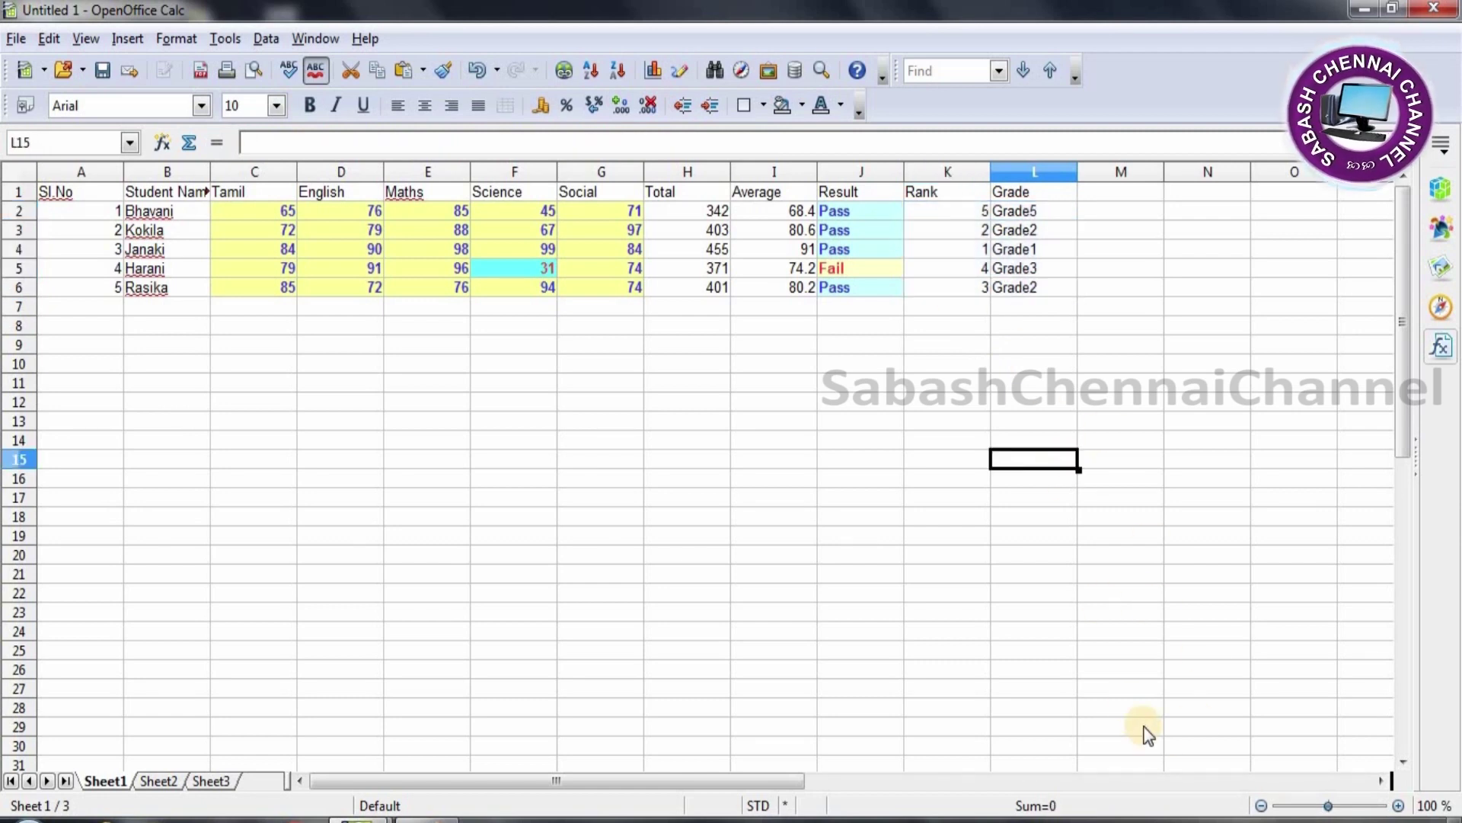